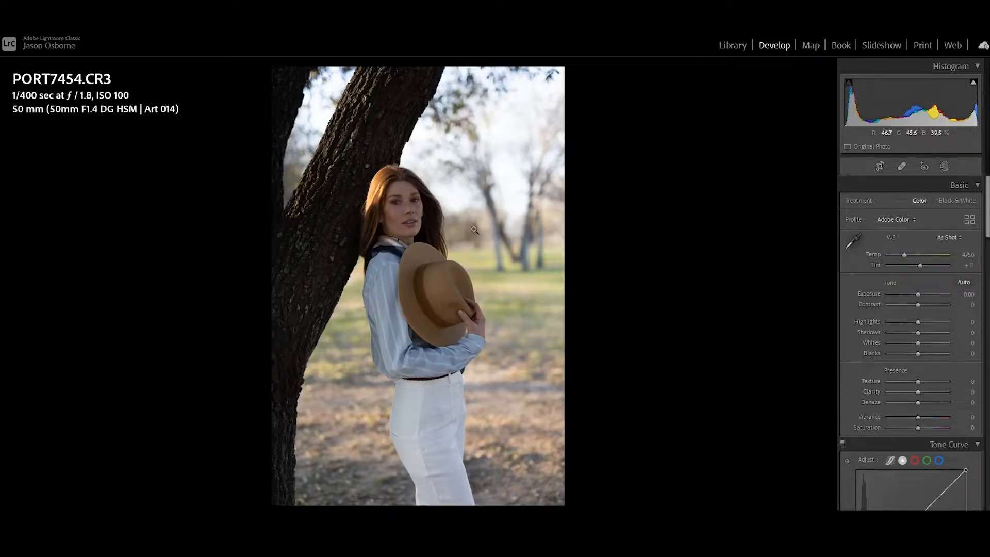
Step: Examine the woman's face, skin and hair at close magnification before editing the portrait
left_click(398, 202)
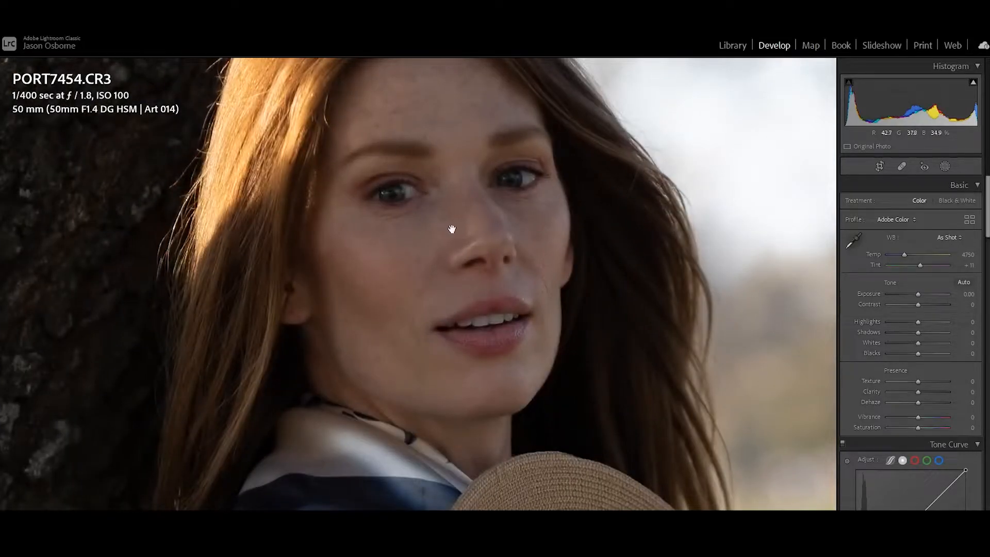
scroll(448, 227, "up", 5)
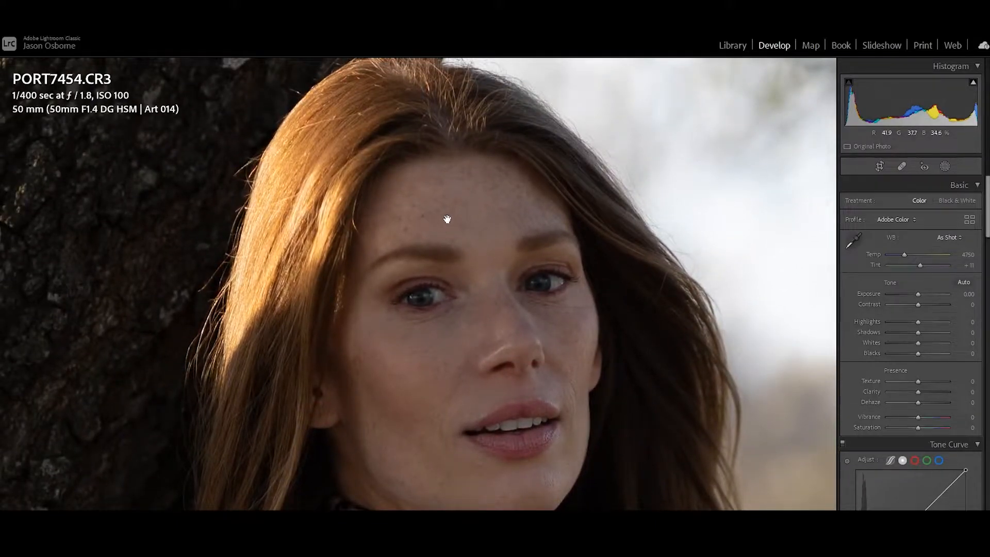
left_click_drag(453, 234, 436, 162)
mouse_move(453, 288)
left_mouse_down()
mouse_move(450, 201)
mouse_move(413, 272)
mouse_move(425, 289)
mouse_move(454, 285)
left_mouse_up()
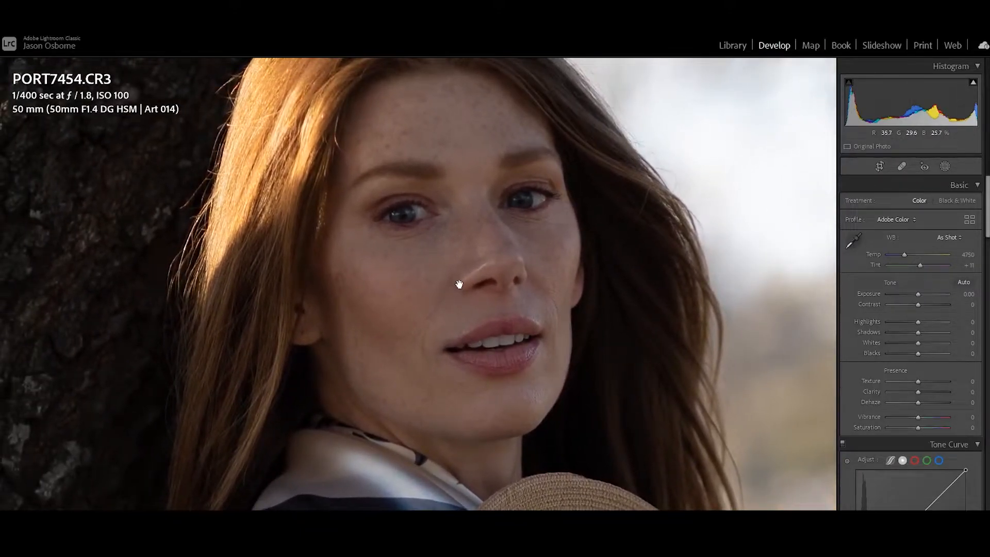
left_click_drag(455, 294, 453, 252)
left_click_drag(468, 353, 455, 243)
mouse_move(459, 304)
left_mouse_down()
mouse_move(459, 250)
mouse_move(454, 260)
left_mouse_up()
left_click(454, 260)
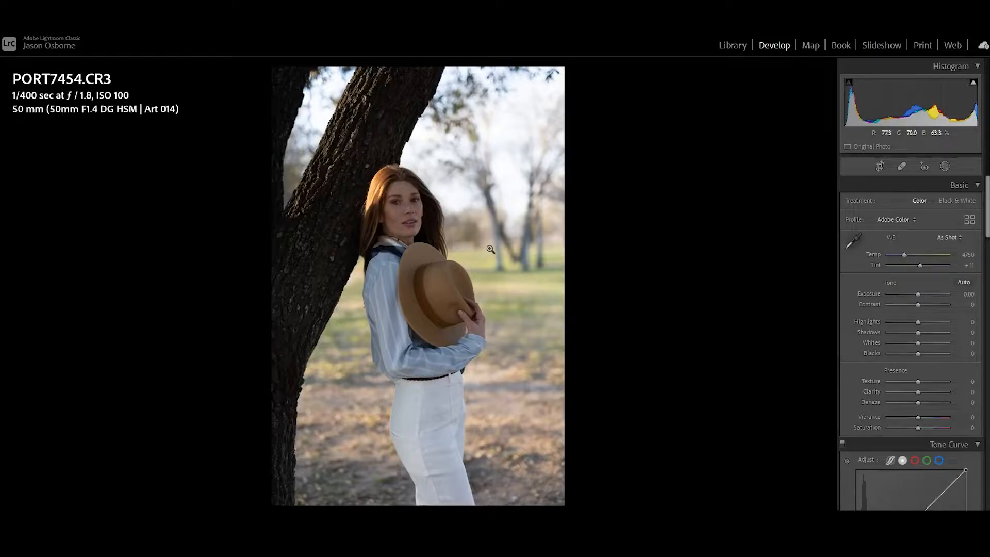
Step: Crop the photo to the 4 x 5 / 8 x 10 aspect ratio, shifting the image slightly upward within the frame
left_click(880, 166)
left_click(946, 203)
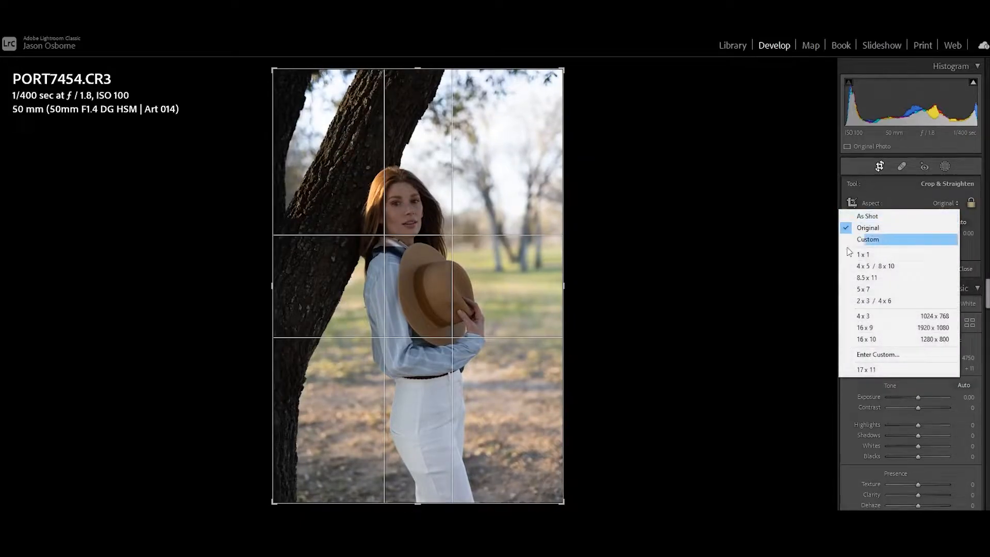
left_click(874, 265)
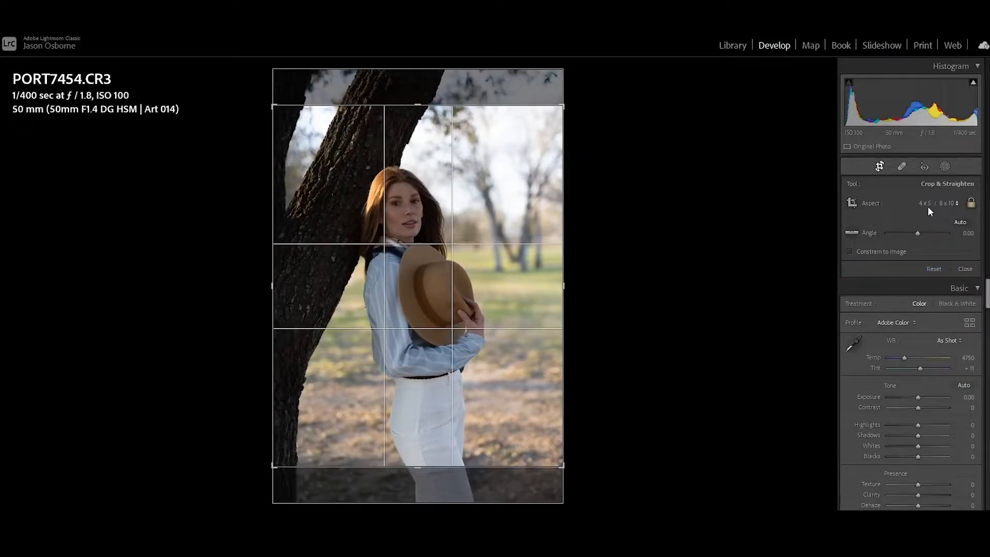
left_click_drag(461, 275, 459, 259)
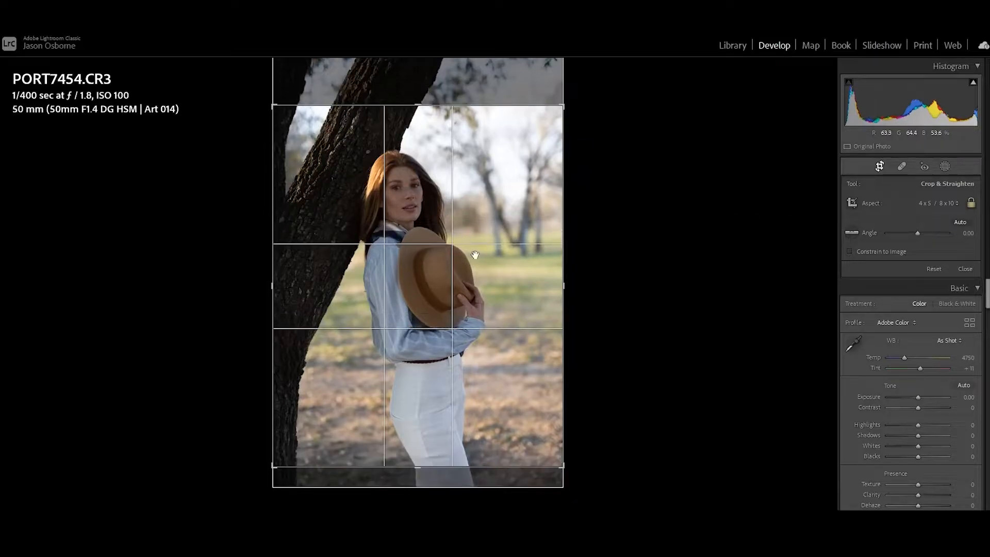
left_click(879, 166)
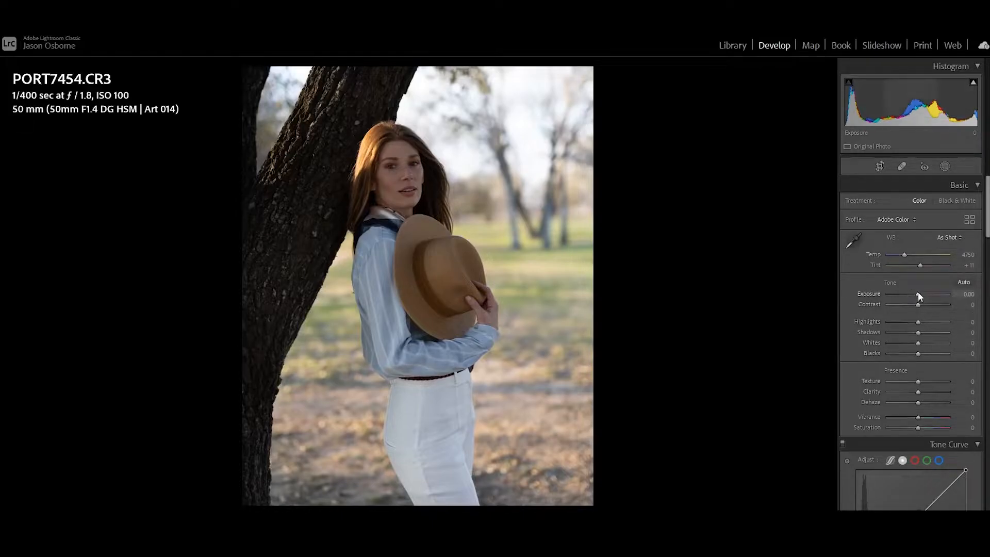
Step: Set Exposure to +0.35, Contrast +19, Highlights -100, Shadows +35, Clarity +9 and Vibrance +21
left_click_drag(918, 294, 875, 326)
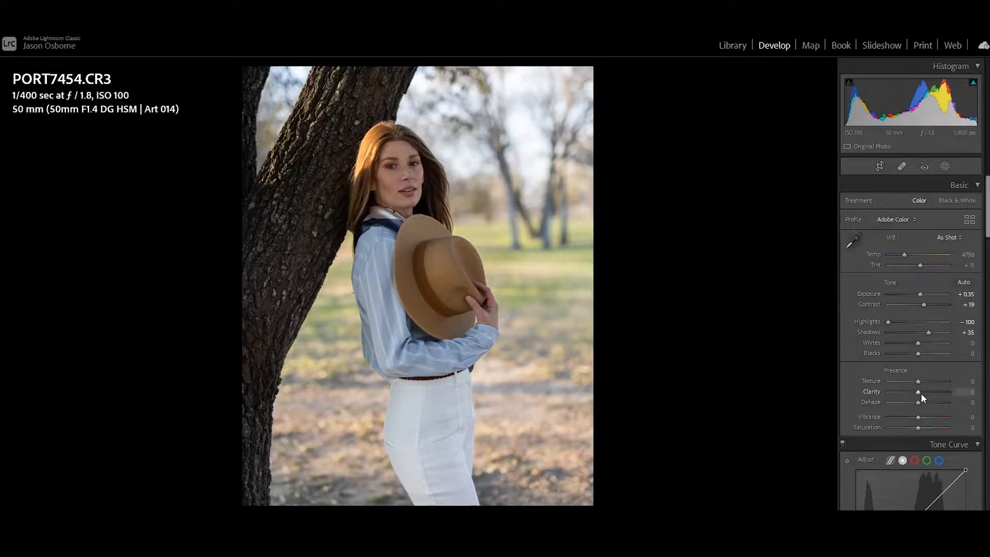
mouse_move(920, 392)
left_mouse_down()
mouse_move(936, 392)
mouse_move(926, 391)
left_mouse_up()
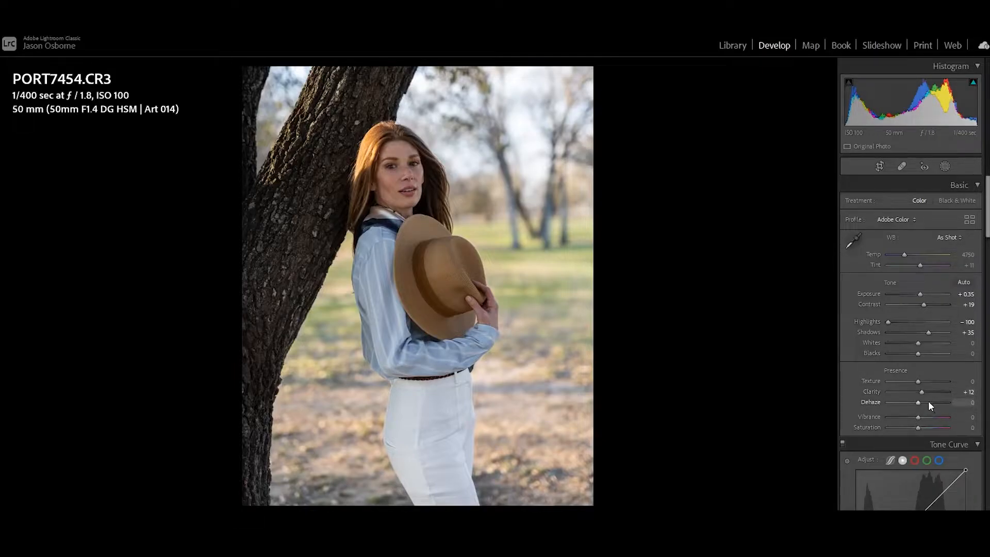
mouse_move(922, 391)
left_mouse_down()
mouse_move(911, 391)
mouse_move(921, 392)
left_mouse_up()
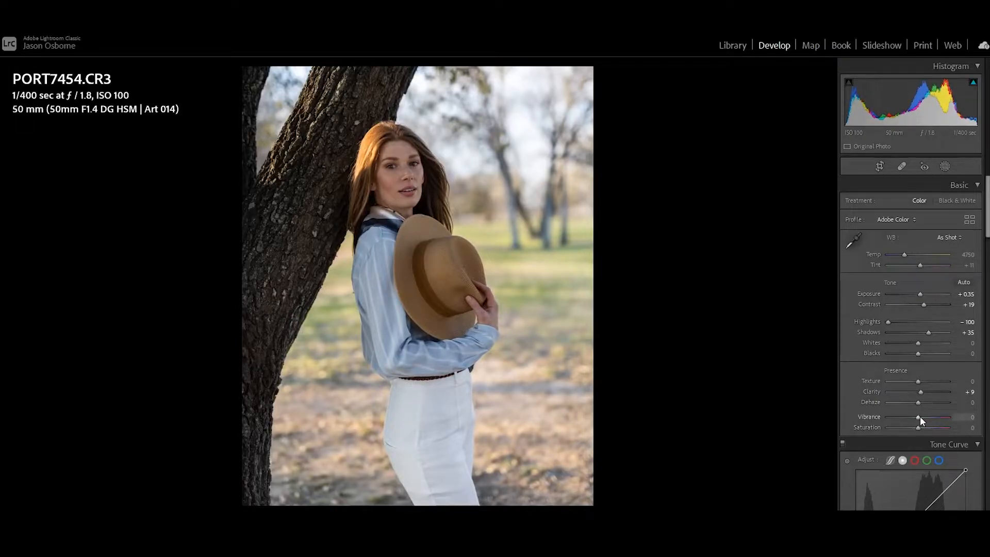
left_click_drag(921, 416, 926, 417)
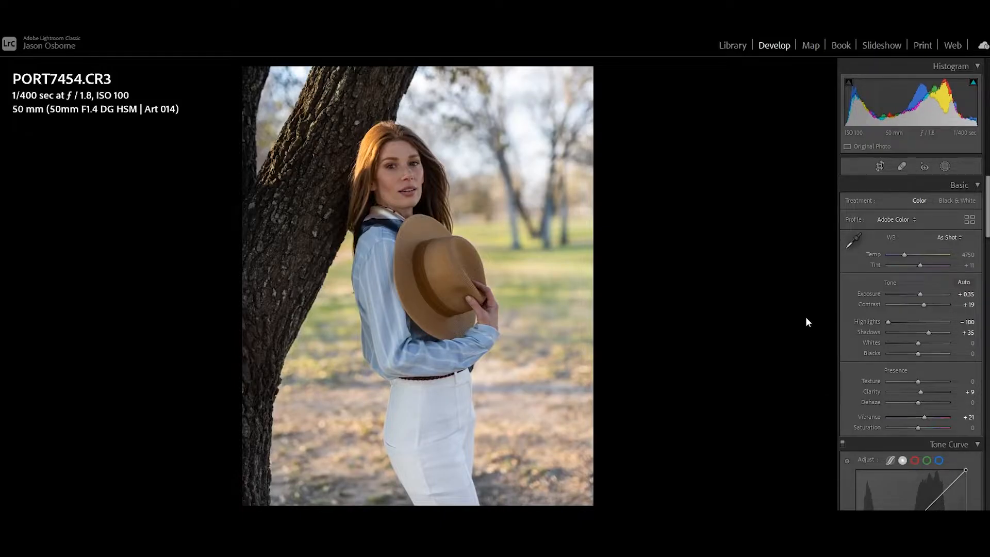
Step: Compare the edit with the original side by side and warm the white balance temperature to 5070
key("y")
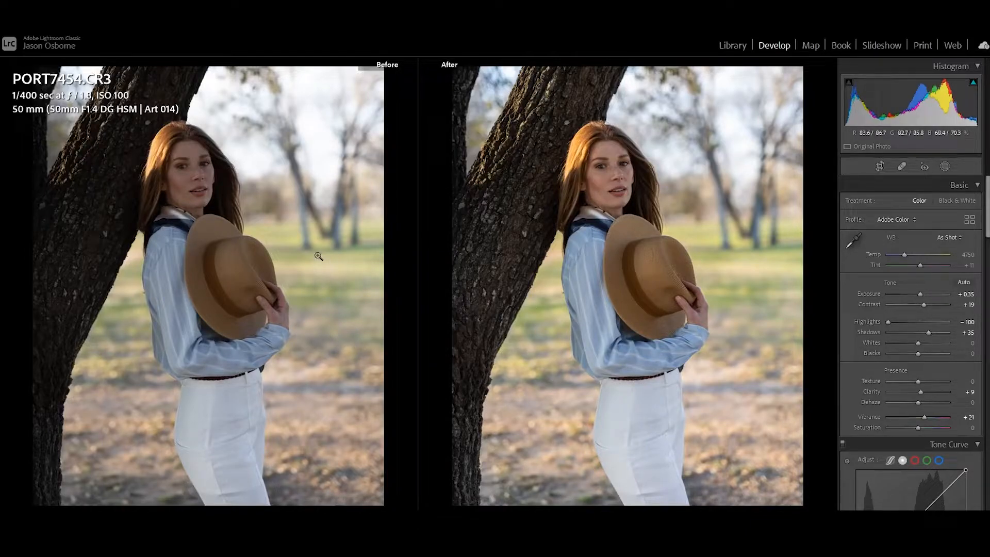
key("y")
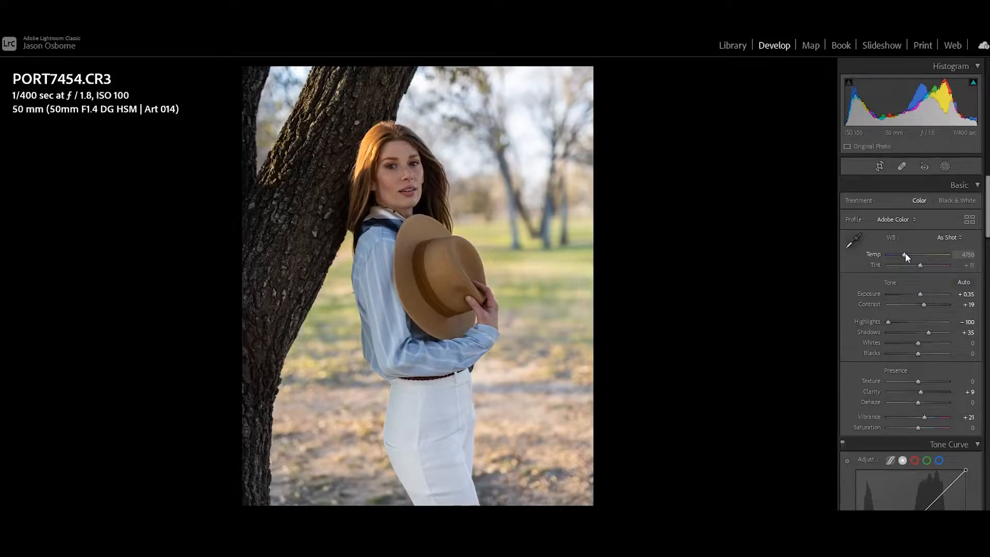
left_click_drag(905, 253, 909, 252)
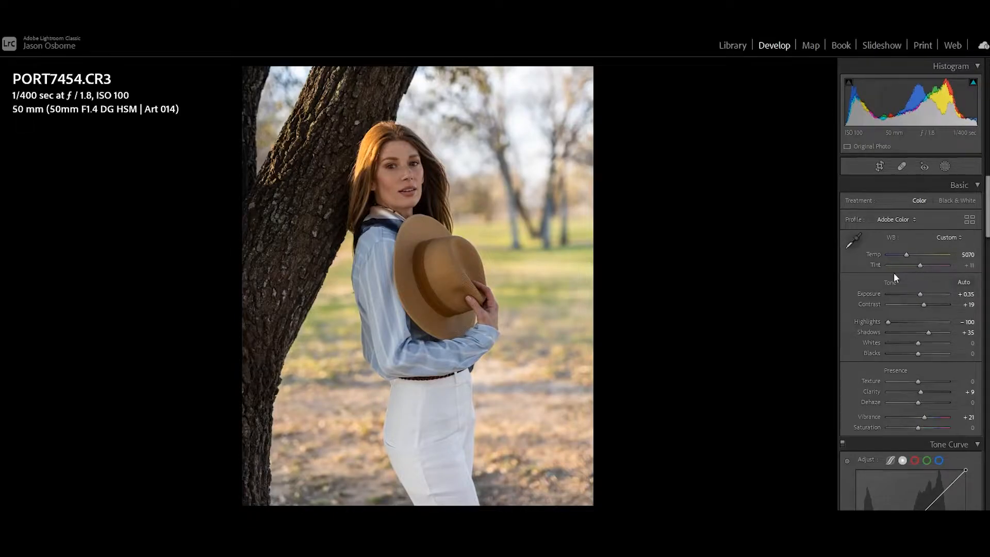
Step: Centre the detail preview on the woman's eye and set the sharpening Amount to 71 and Masking to 66
left_click_drag(988, 230, 987, 369)
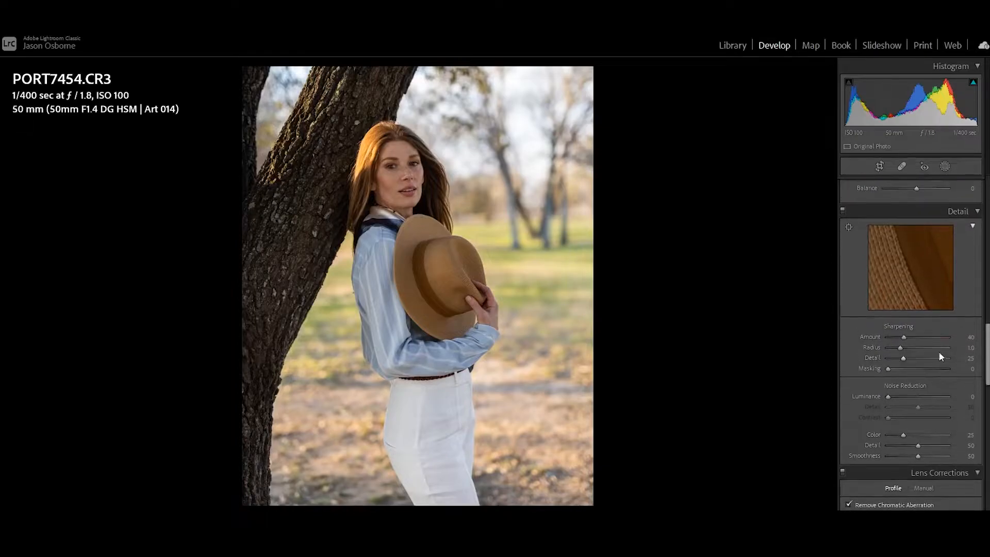
left_click(849, 228)
left_click(400, 163)
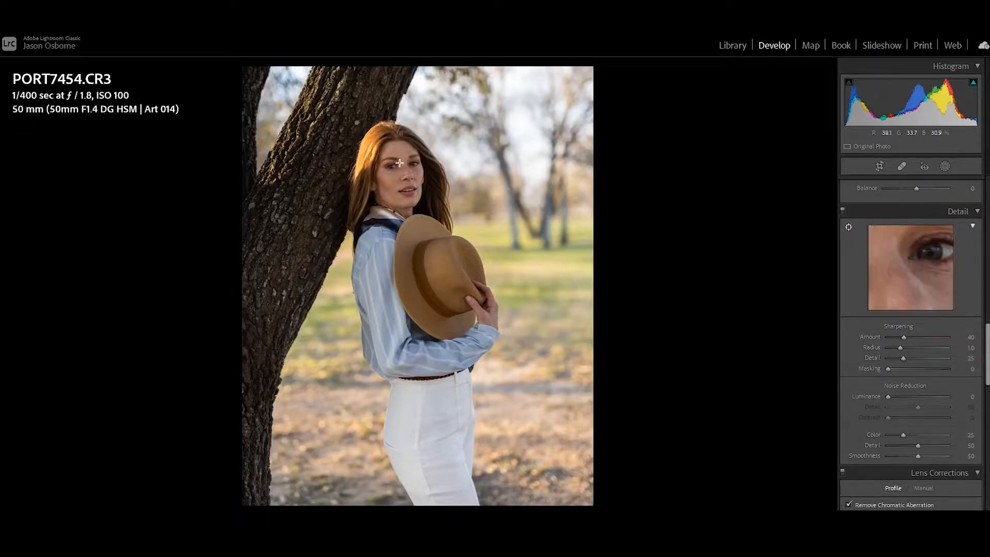
left_click(395, 166)
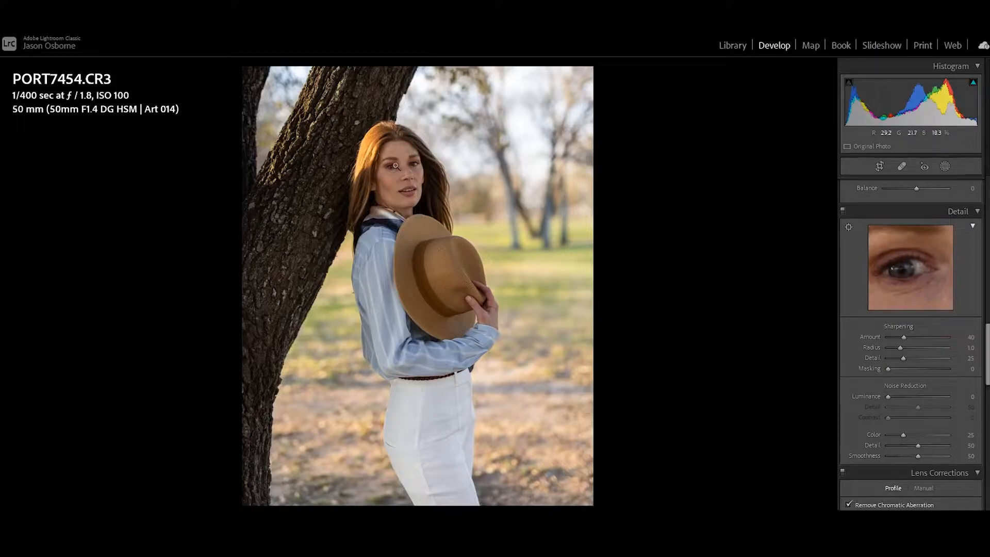
left_click(916, 335)
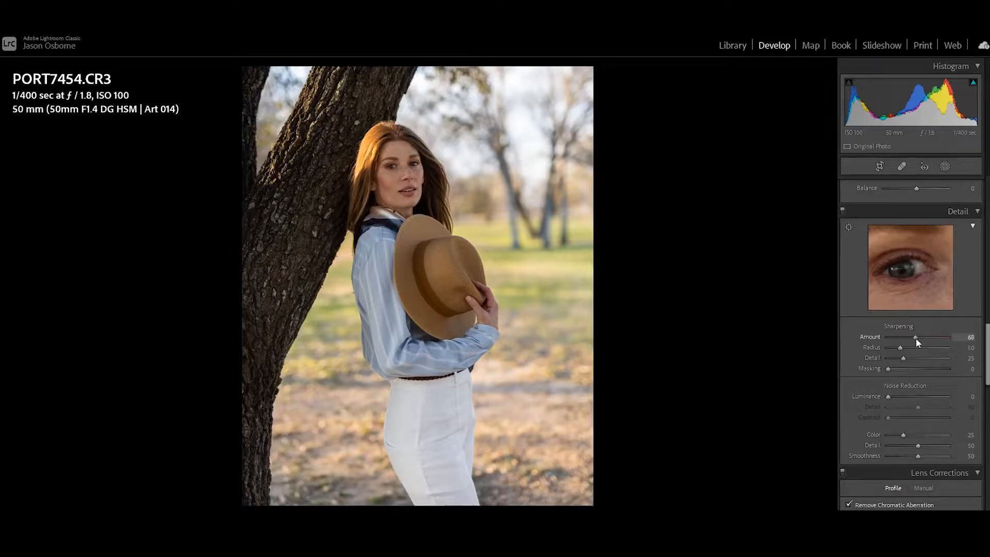
left_click_drag(914, 338, 917, 337)
left_click_drag(889, 369, 927, 368)
Step: Inspect the face up close and set the luminance noise reduction to 13
left_click(416, 159)
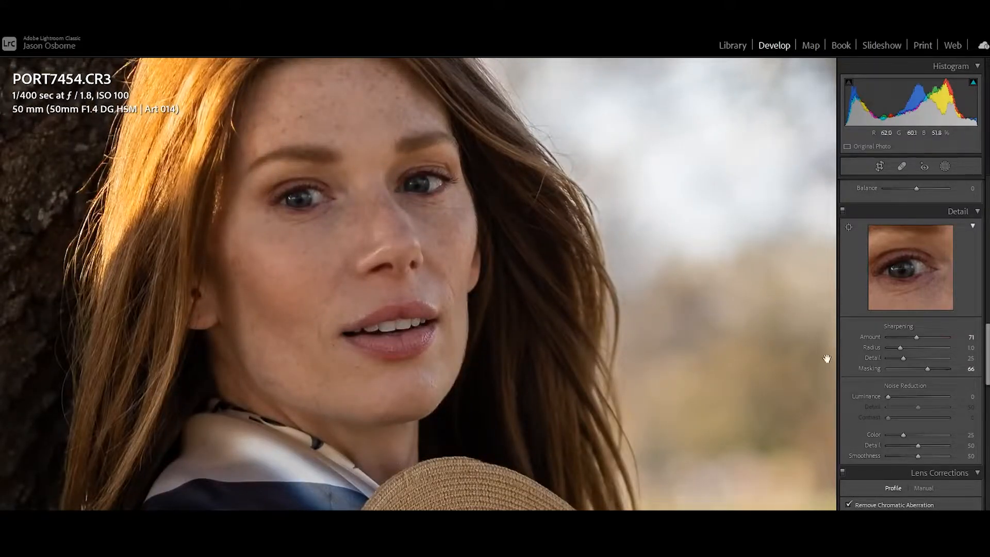
left_click(896, 396)
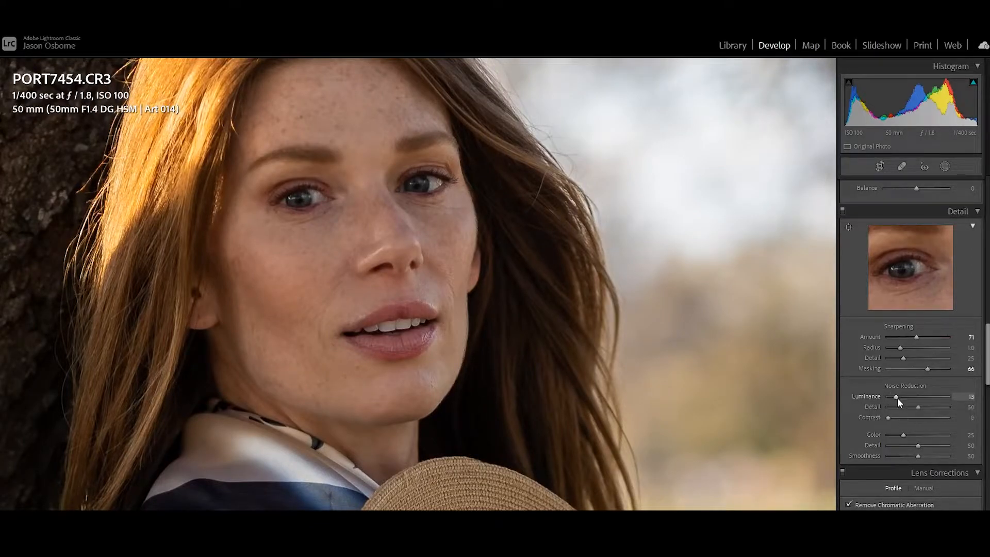
left_click(635, 258)
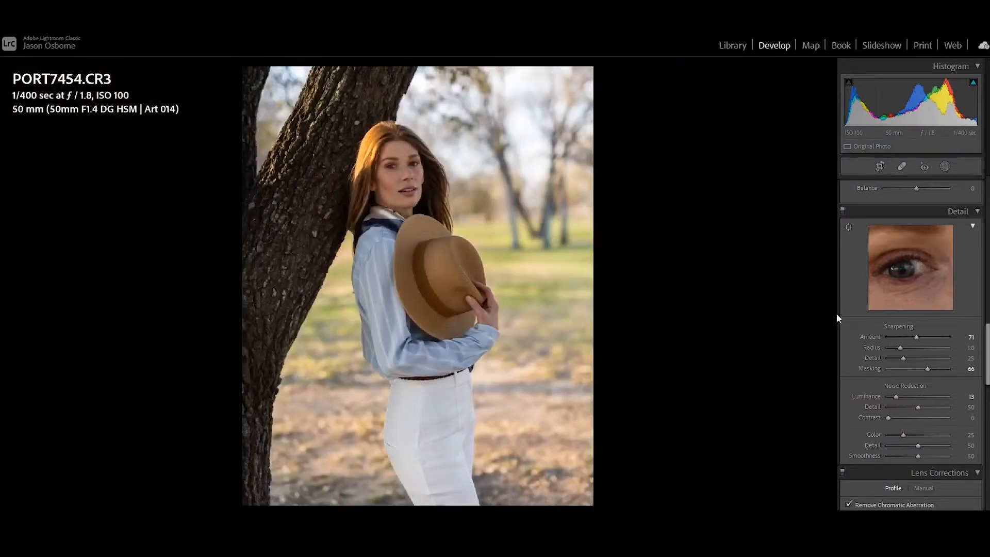
Step: Darken the photo's edges with a post-crop vignette Amount of -14
left_click_drag(987, 364, 982, 428)
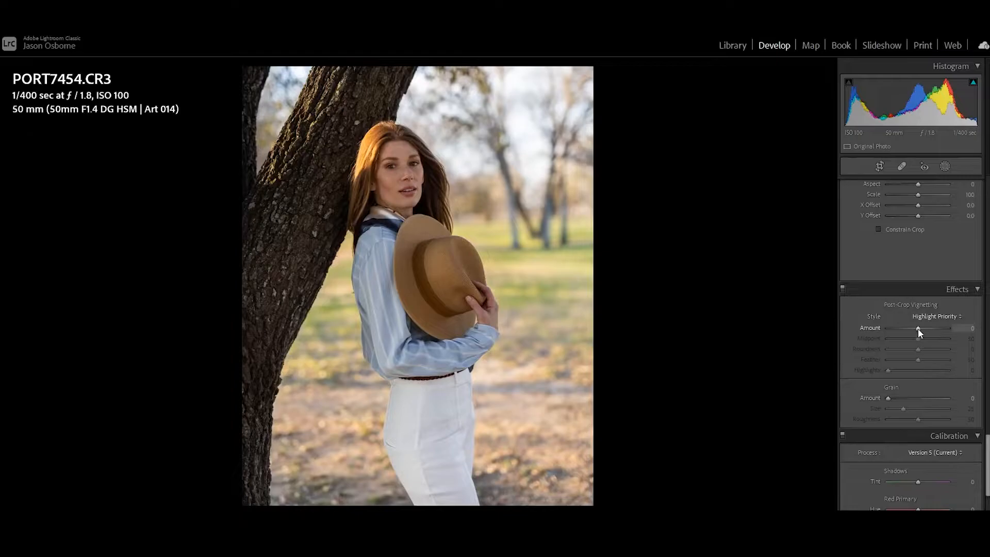
mouse_move(918, 328)
left_mouse_down()
mouse_move(901, 328)
mouse_move(924, 328)
mouse_move(916, 329)
left_mouse_up()
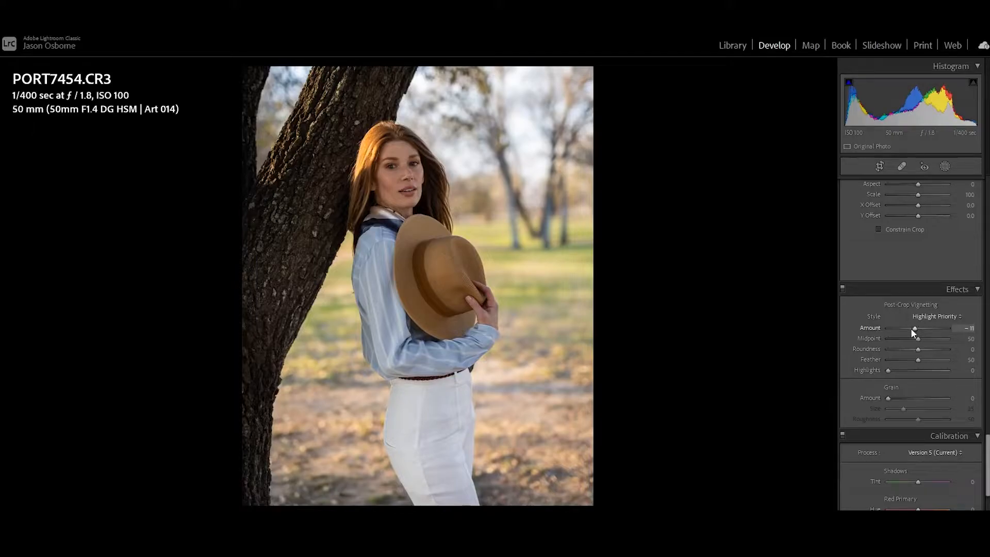
left_click_drag(918, 329, 914, 329)
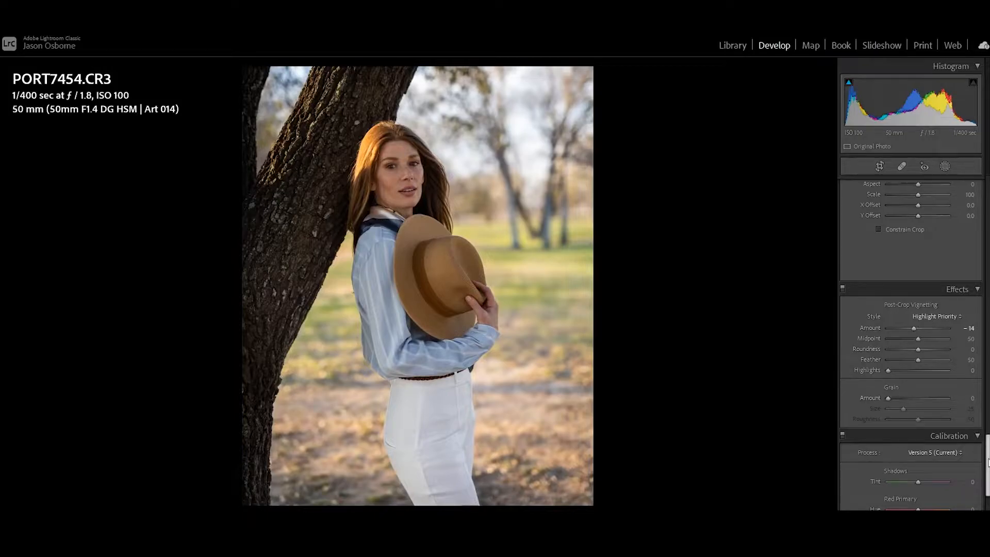
Step: Test the Blue Primary hue at +100 in the calibration settings and settle it at -7
scroll(988, 461, "down", 3)
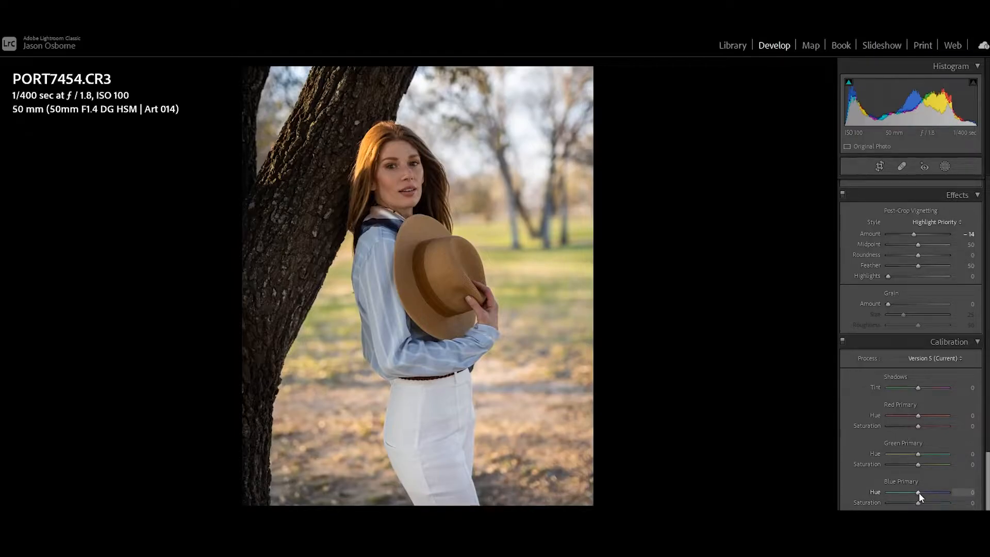
left_click_drag(919, 493, 958, 489)
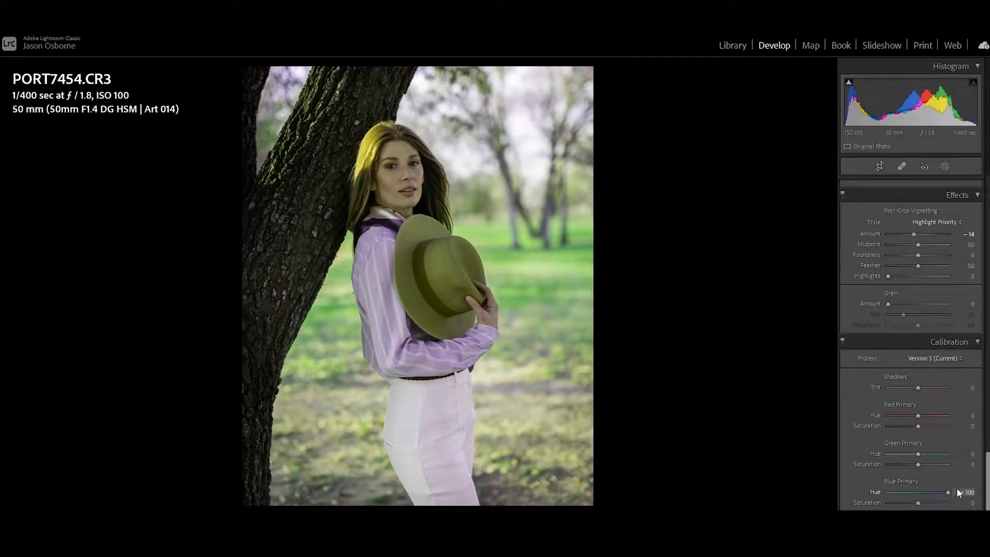
left_click_drag(958, 489, 915, 491)
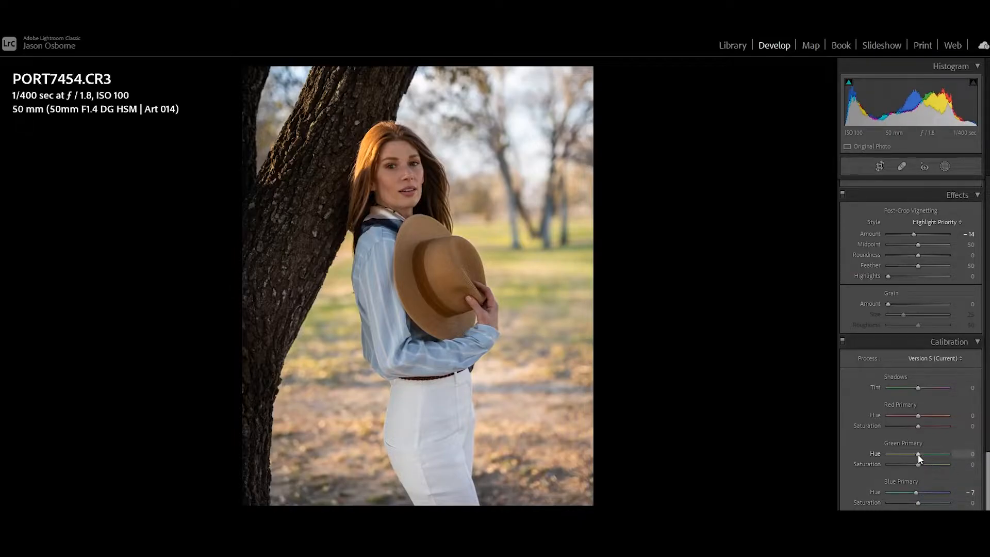
Step: Try both extremes of the Green Primary hue in the calibration settings and settle it at +12
left_click_drag(919, 455, 968, 452)
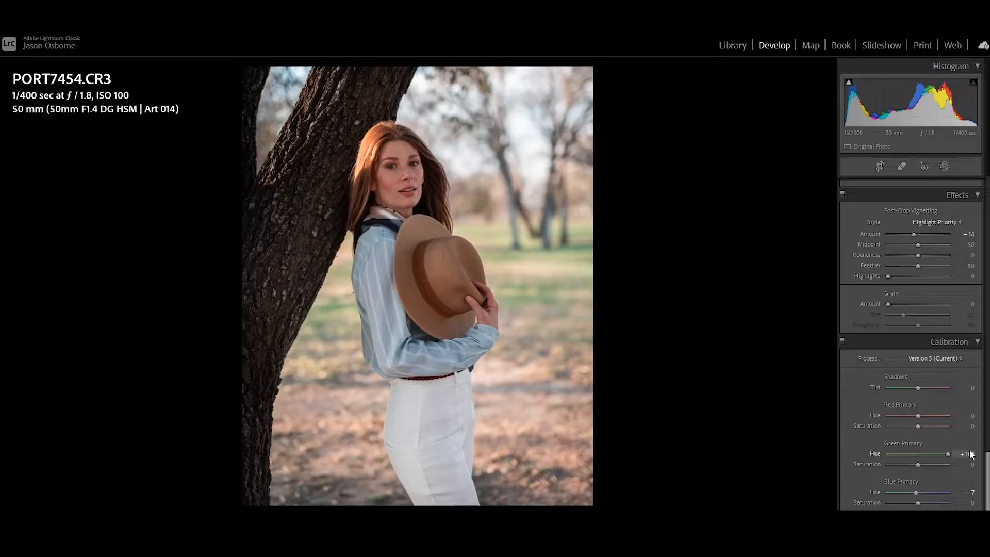
left_click_drag(972, 455, 866, 460)
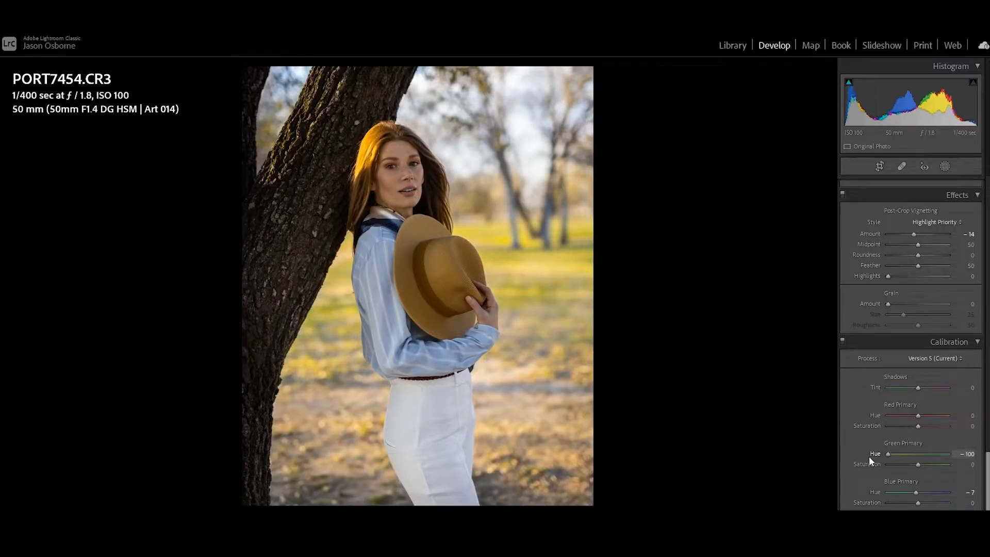
left_click_drag(872, 457, 922, 453)
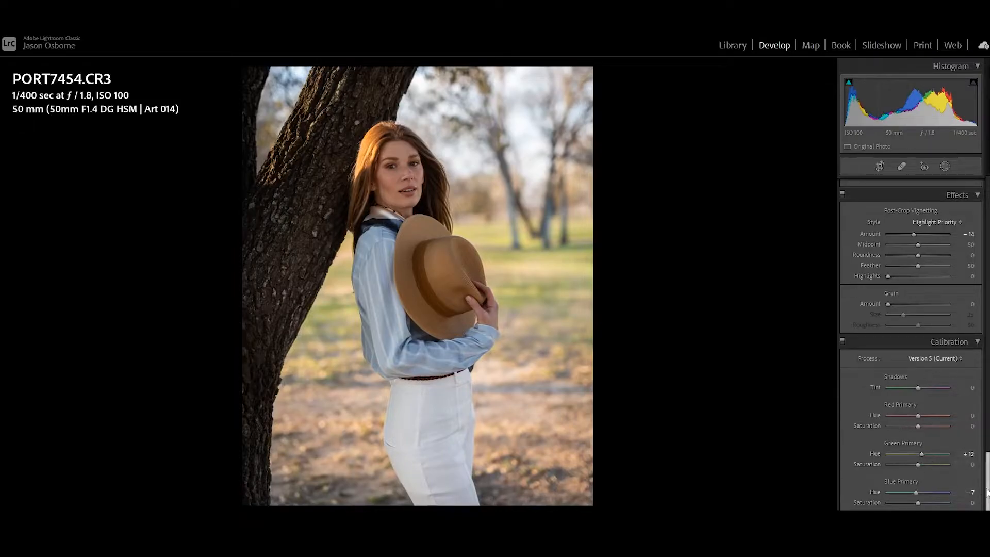
Step: Reduce the Yellow saturation to -13 in the HSL adjustments after testing a near-complete desaturation
left_click_drag(987, 480, 988, 275)
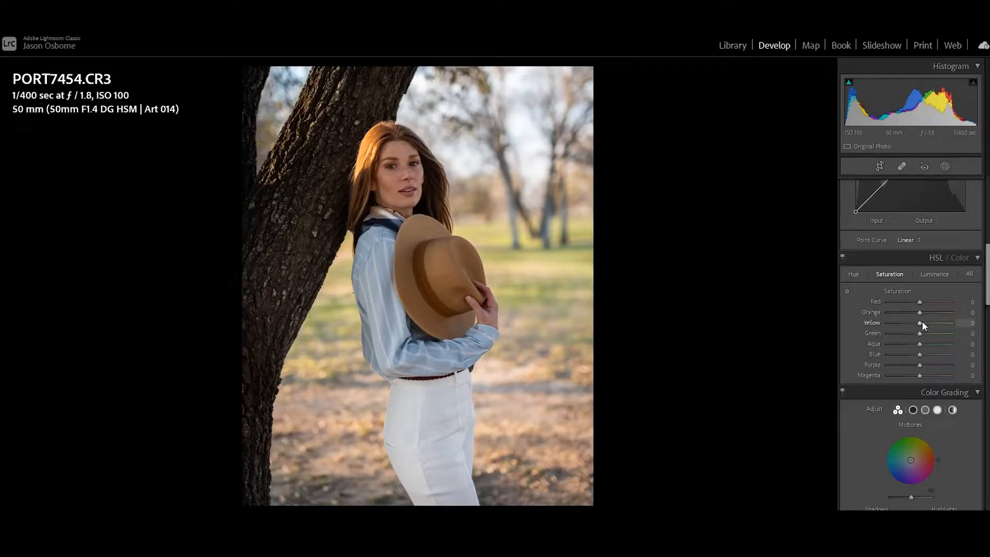
mouse_move(920, 322)
left_mouse_down()
mouse_move(879, 321)
mouse_move(916, 323)
left_mouse_up()
left_click_drag(918, 324, 914, 324)
left_click_drag(917, 323, 889, 324)
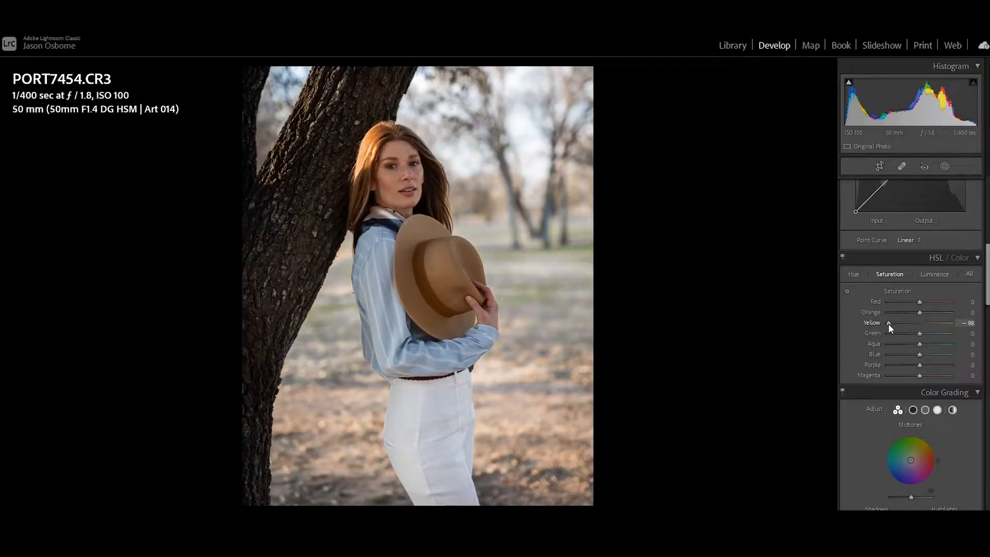
left_click_drag(893, 323, 916, 324)
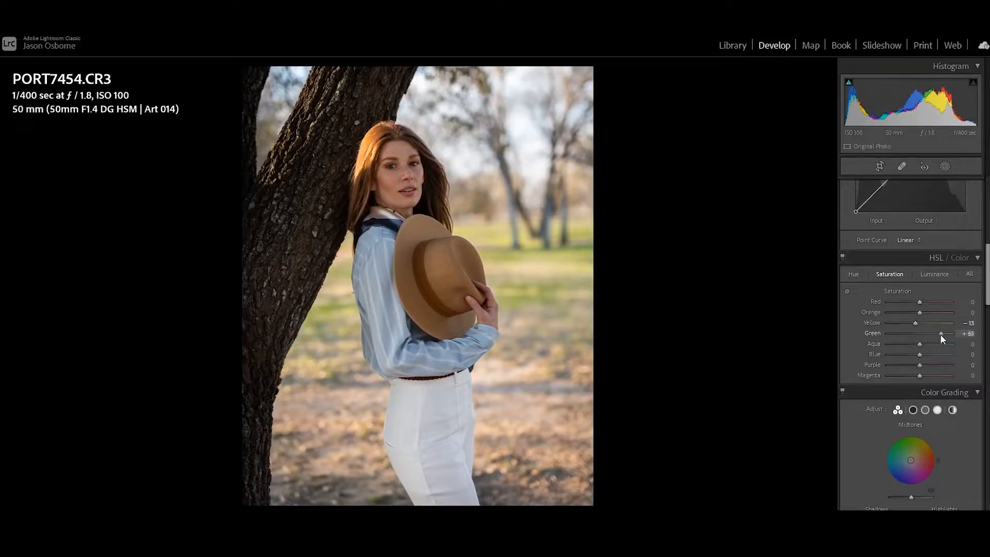
Step: Shift the Yellow hue to -28 and the Green hue to +23 in the HSL adjustments
left_click(854, 274)
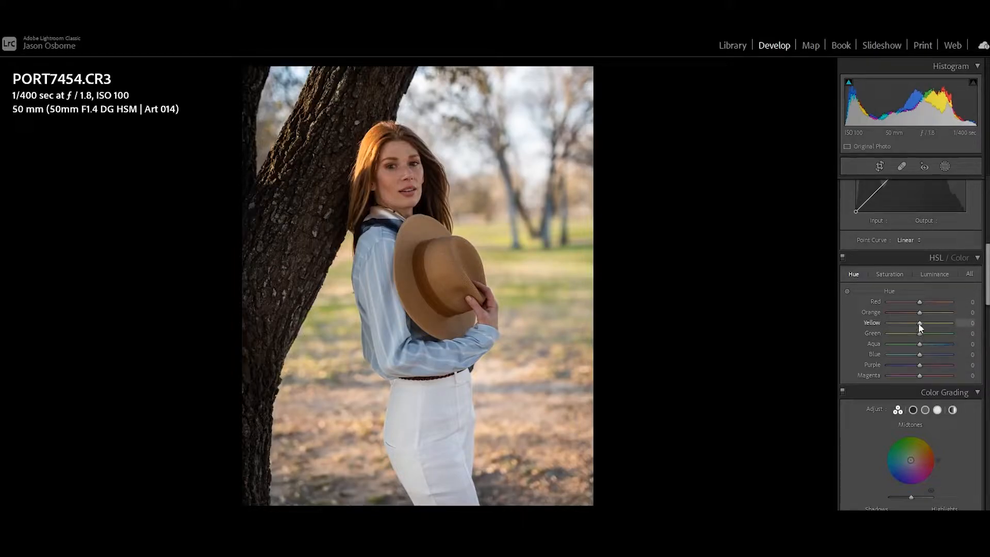
mouse_move(919, 323)
left_mouse_down()
mouse_move(896, 323)
mouse_move(917, 324)
mouse_move(893, 335)
mouse_move(927, 333)
left_mouse_up()
Step: Add four points along the main tone curve and pull the lowest one slightly down to deepen the darkest tones
left_click_drag(988, 296, 988, 275)
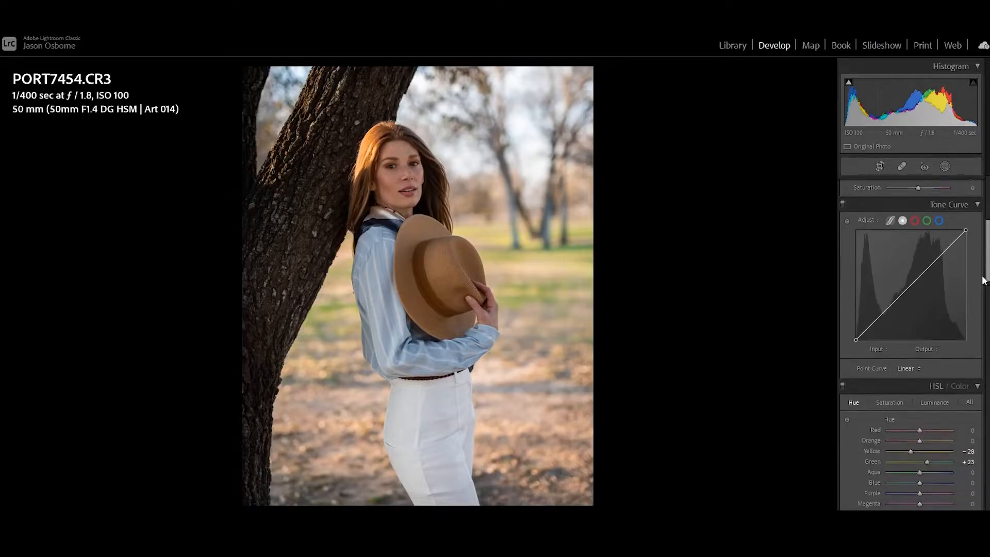
left_click(912, 285)
left_click(883, 313)
left_click(864, 331)
left_click(939, 261)
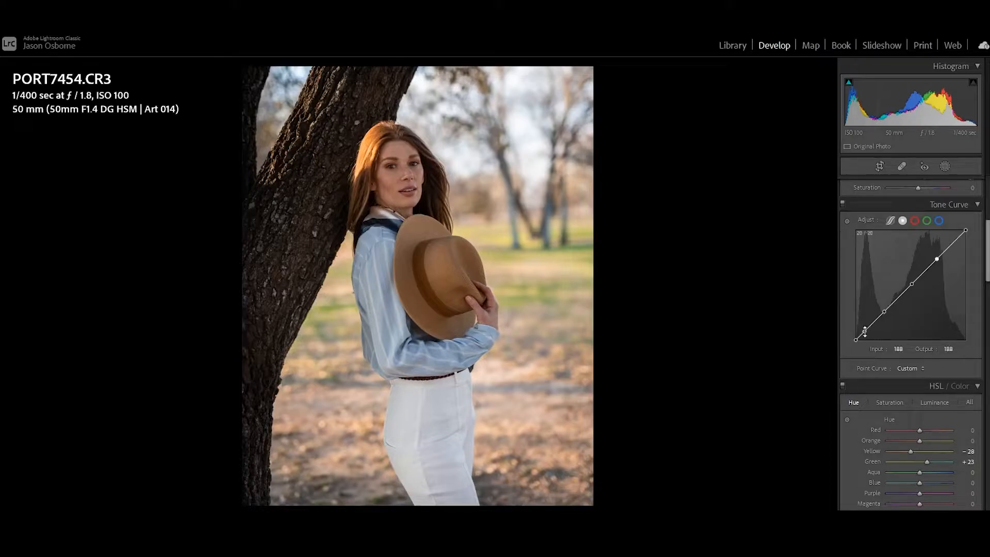
left_click_drag(866, 333, 869, 342)
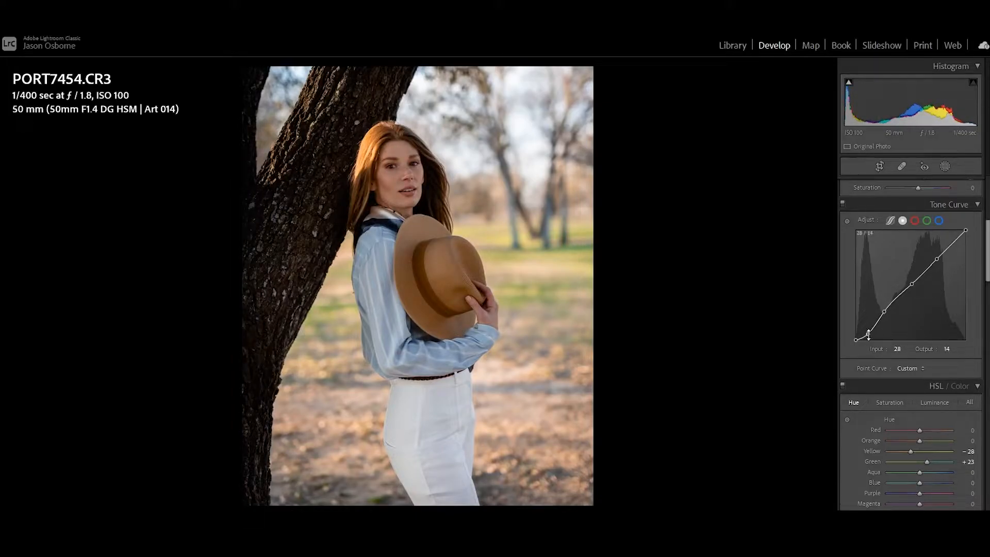
mouse_move(869, 335)
left_mouse_down()
mouse_move(864, 317)
mouse_move(864, 336)
left_mouse_up()
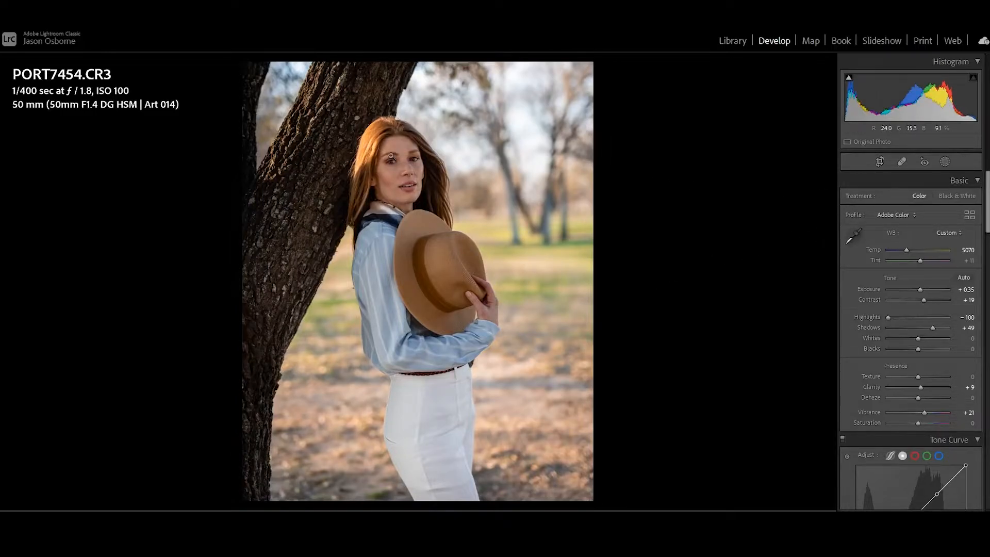
Step: Create a brush mask with the Teeth Whitening effect and paint it over the woman's teeth
left_click(400, 161)
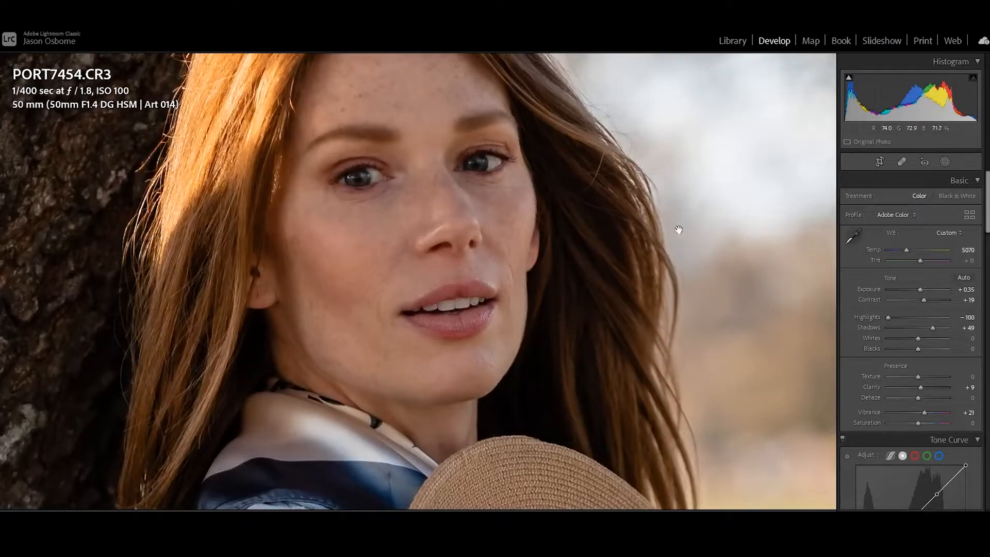
left_click(947, 162)
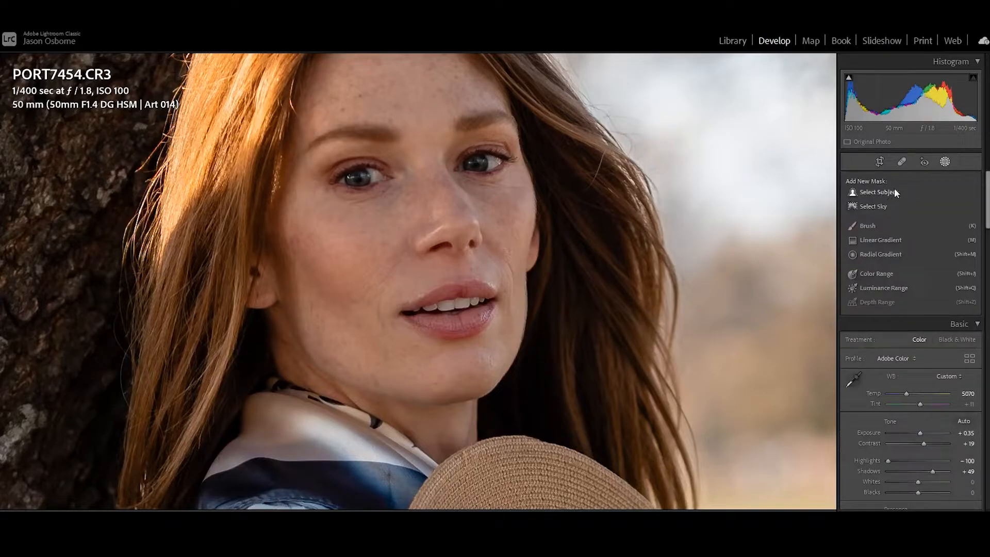
left_click(867, 227)
left_click(903, 263)
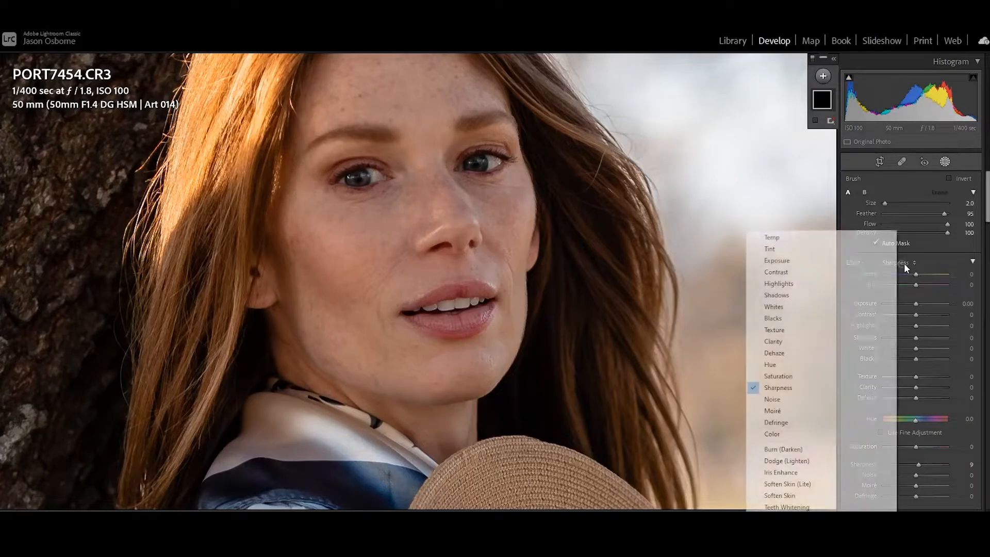
left_click(797, 507)
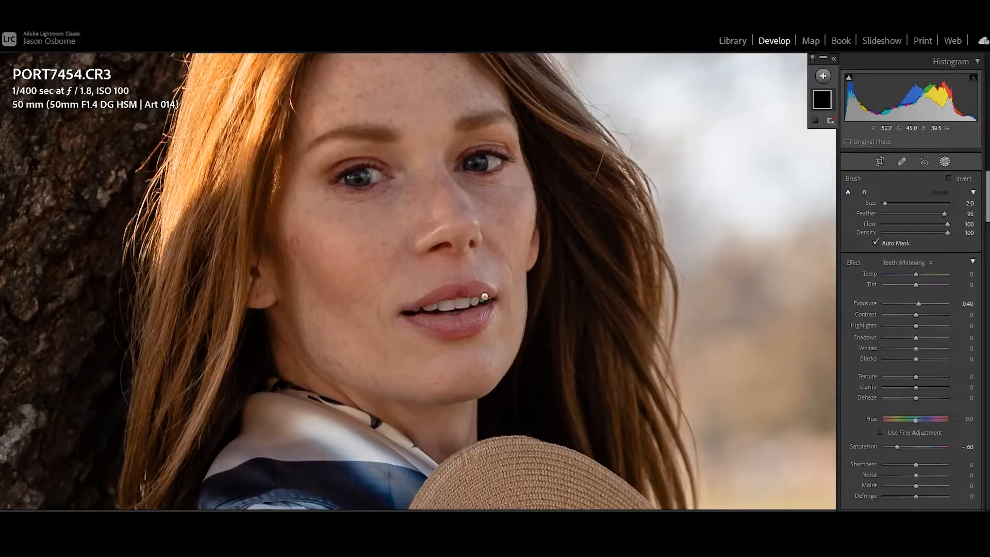
mouse_move(438, 308)
left_mouse_down()
mouse_move(463, 304)
mouse_move(428, 308)
mouse_move(486, 301)
left_mouse_up()
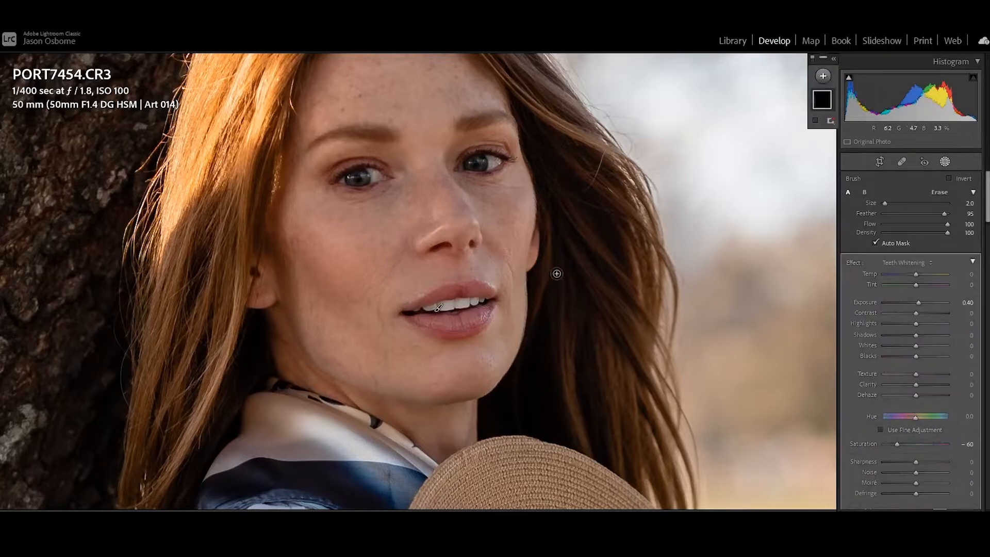
Step: Add a second brush mask with the Teeth Whitening effect and paint it over the whites of both eyes
left_click(824, 77)
left_click(831, 130)
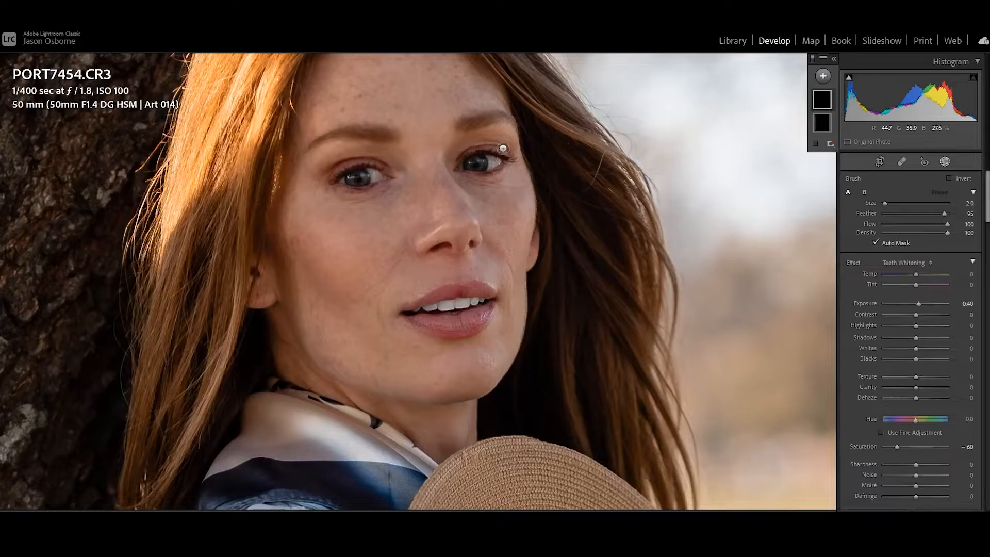
left_click_drag(492, 160, 462, 165)
mouse_move(370, 172)
left_mouse_down()
mouse_move(384, 177)
mouse_move(345, 182)
left_mouse_up()
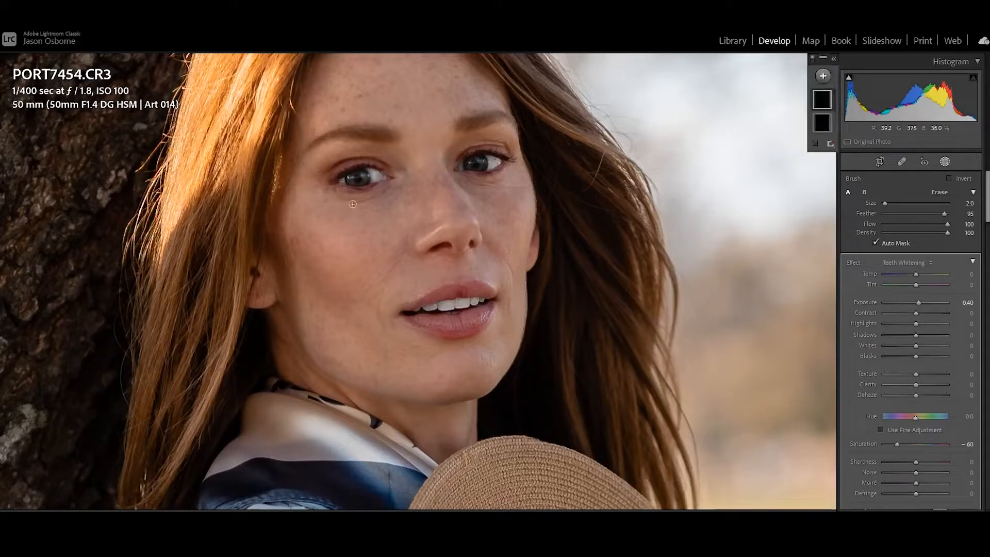
left_click(945, 164)
left_click(519, 208)
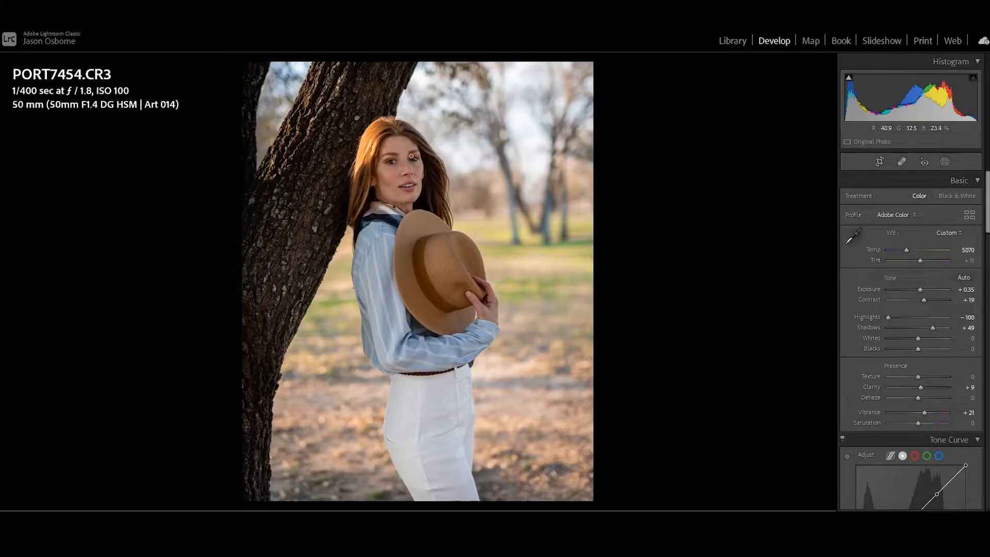
Step: Reduce the Amount of the teeth mask's whitening effect to 14
left_click(412, 156)
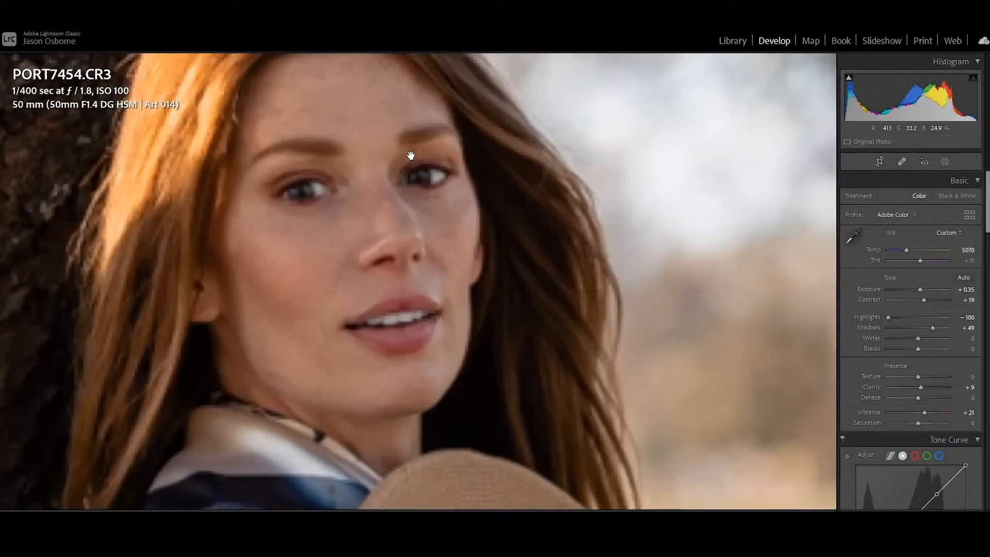
left_click(947, 162)
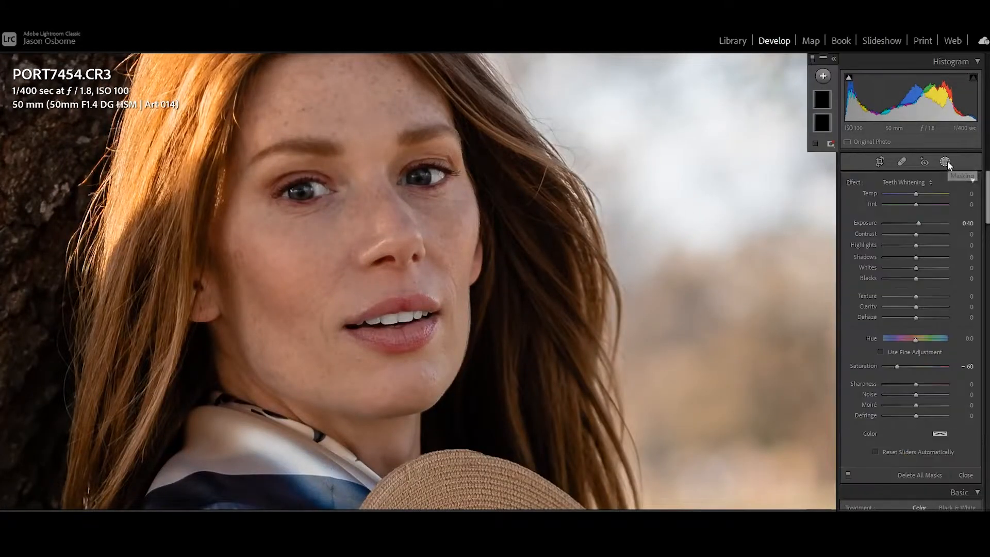
left_click(382, 322)
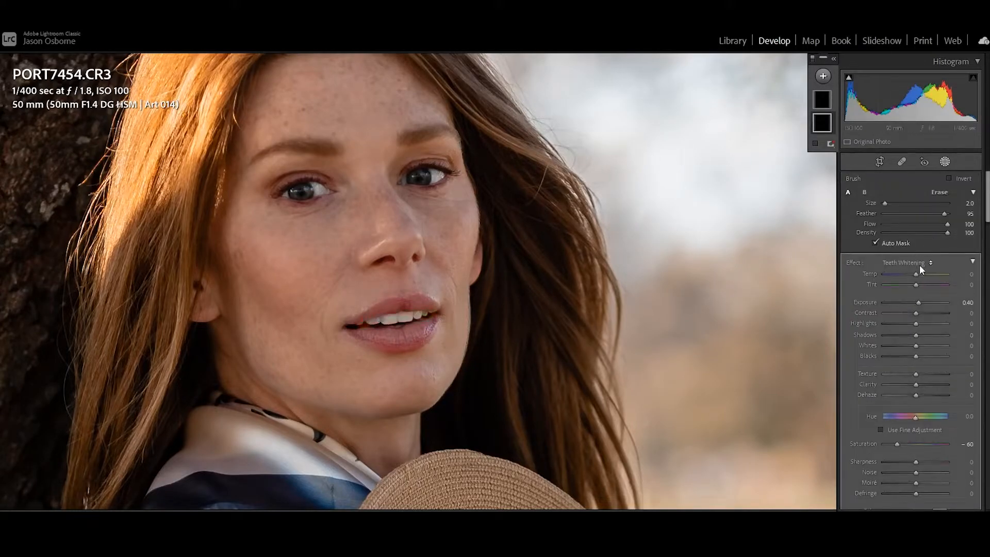
left_click(973, 262)
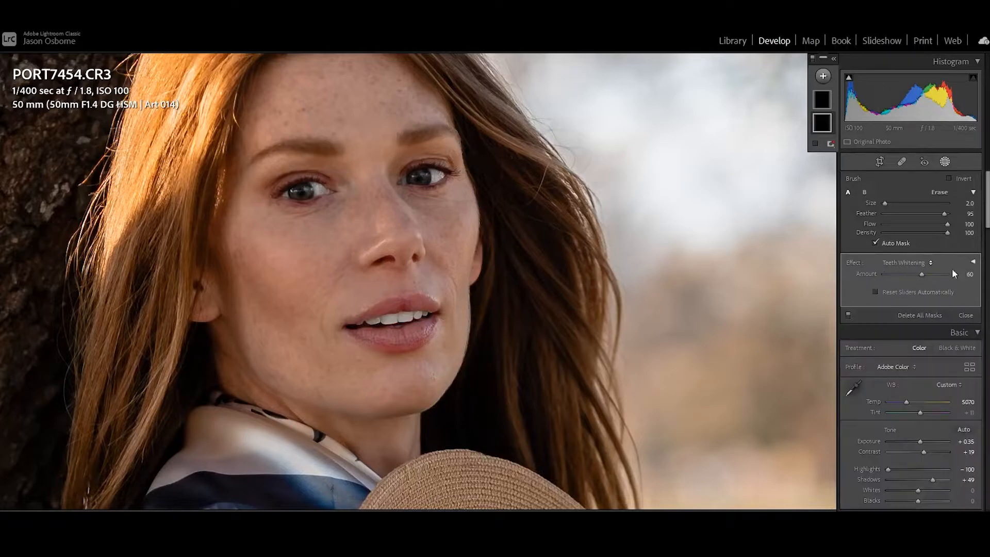
left_click_drag(913, 277, 901, 282)
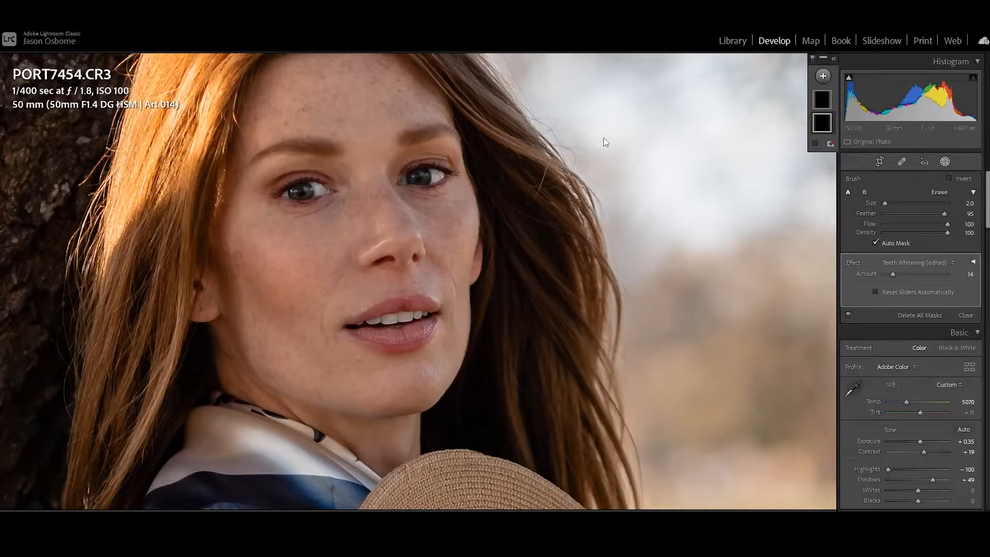
Step: Lower the Amount of the eye mask's whitening effect to about 22 and leave masking
left_click(824, 102)
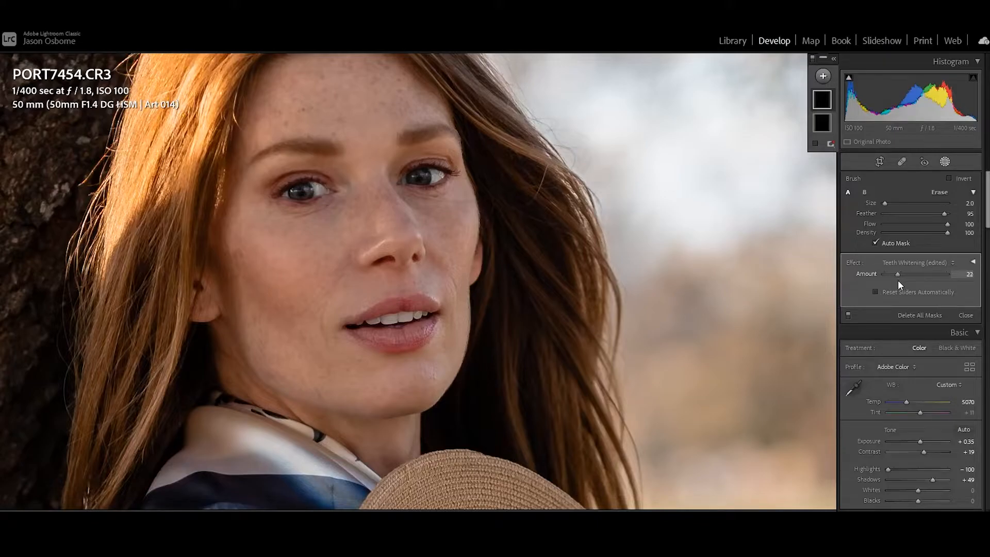
left_click_drag(898, 280, 896, 280)
left_click(946, 162)
left_click(547, 161)
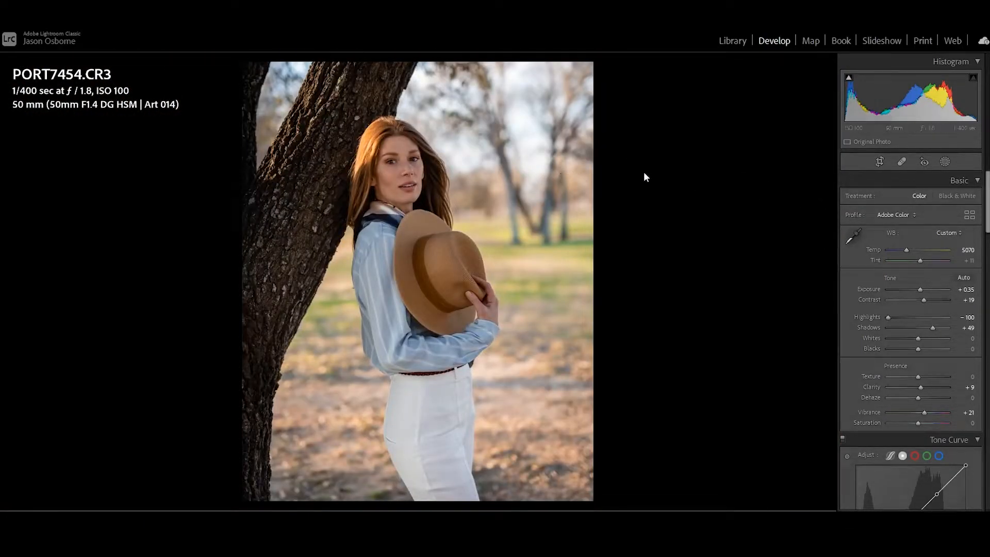
Step: Add a third brush mask with the Iris Enhance effect and expand its individual adjustment settings
left_click(410, 150)
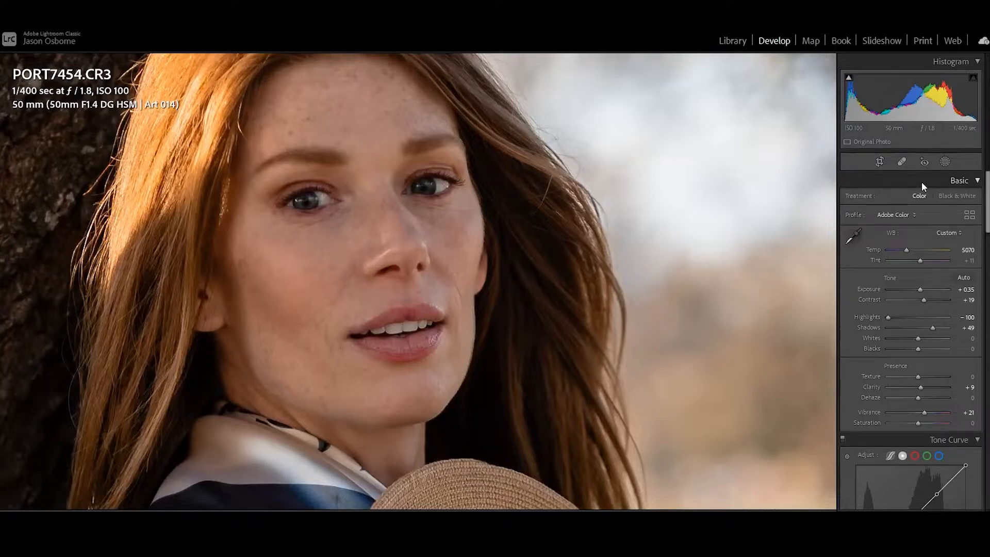
left_click(945, 162)
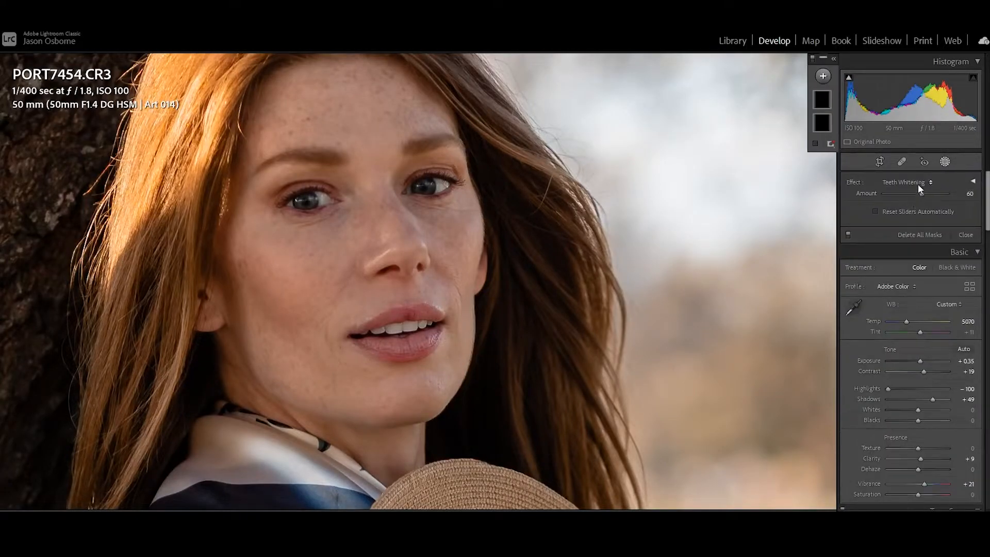
left_click(823, 75)
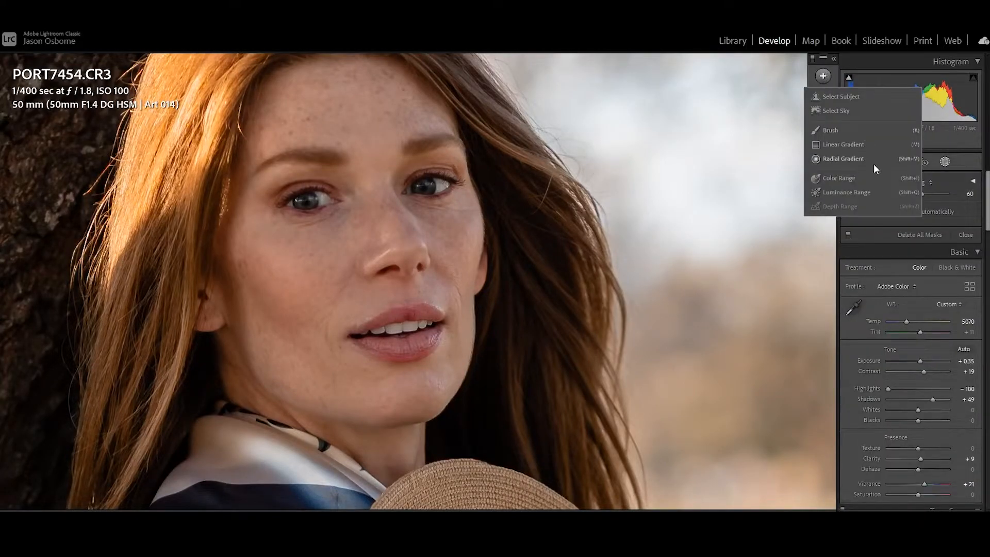
left_click(828, 134)
left_click(909, 265)
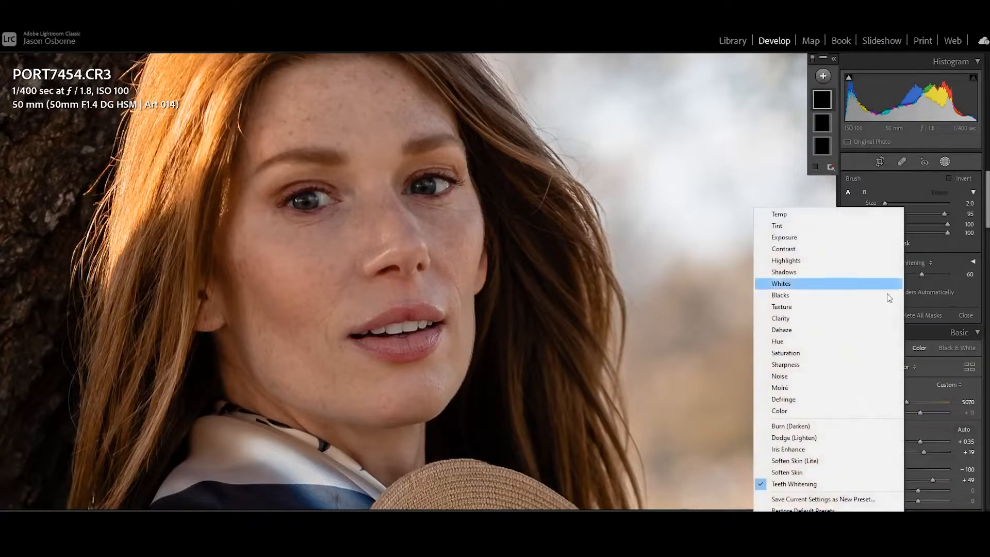
left_click(851, 449)
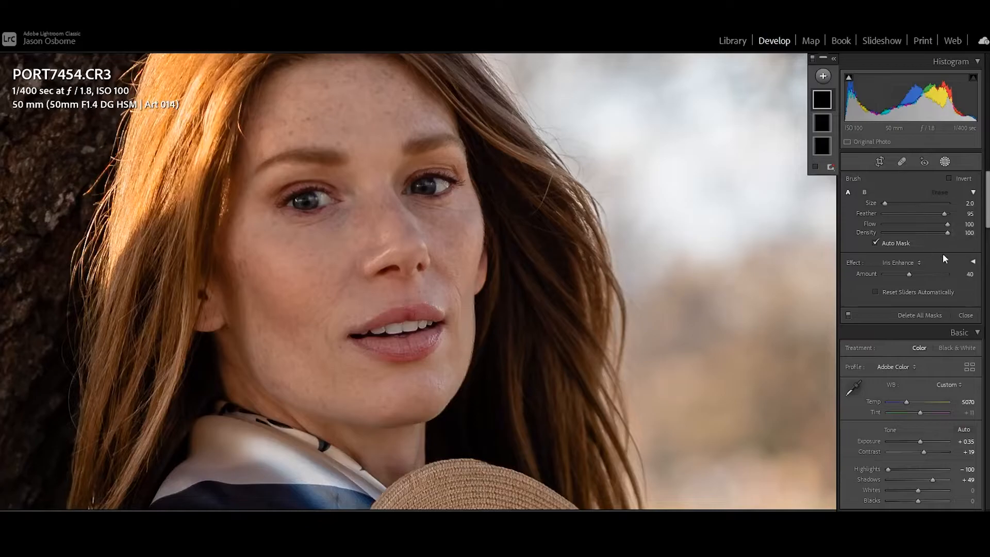
left_click(973, 263)
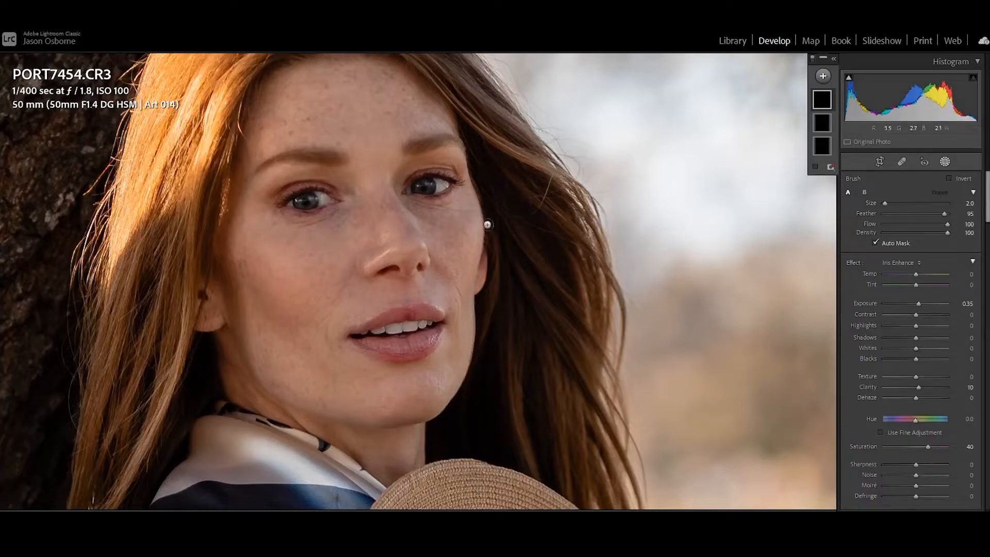
Step: Paint the Iris Enhance mask over both irises, using the mask overlay to check the coverage
left_click(815, 166)
mouse_move(413, 190)
left_mouse_down()
mouse_move(434, 183)
mouse_move(411, 189)
left_mouse_up()
left_click(816, 167)
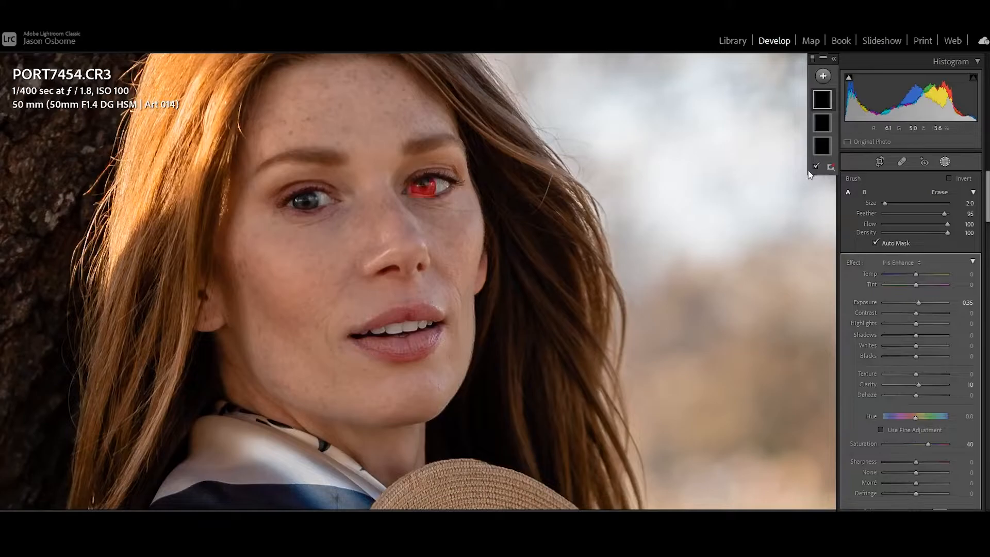
left_click_drag(298, 205, 315, 200)
left_click(816, 166)
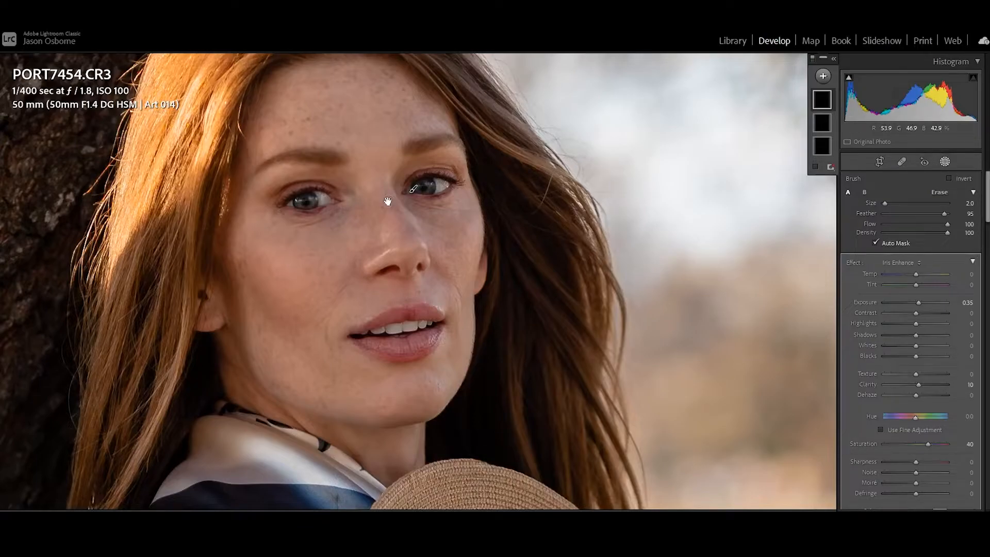
Step: Leave masking and compare the whole portrait side by side before and after the edits
left_click(390, 203)
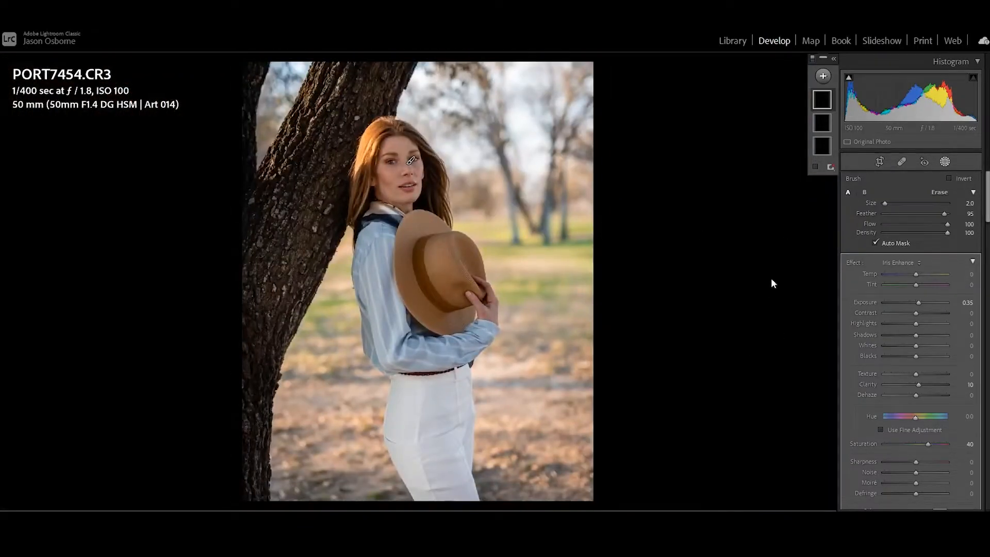
left_click(944, 162)
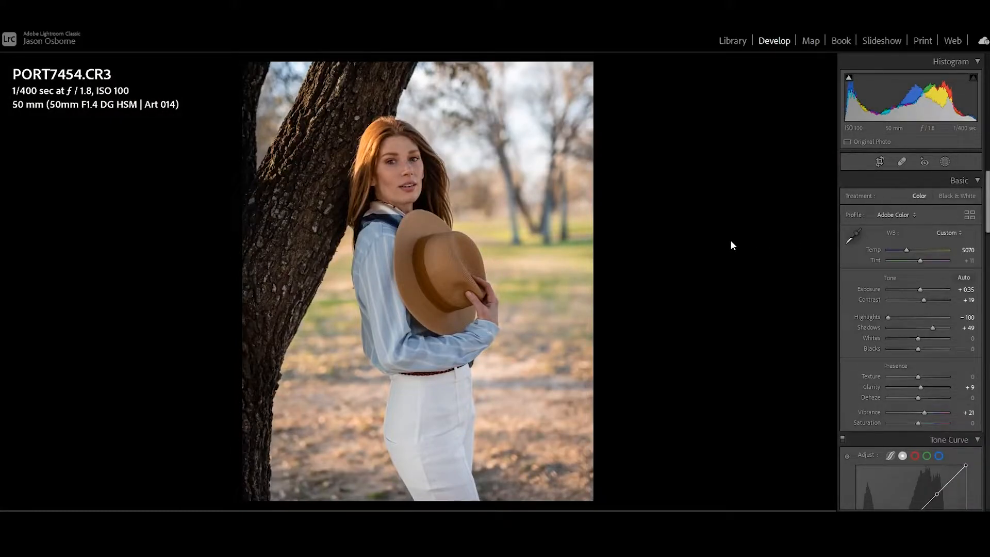
key("y")
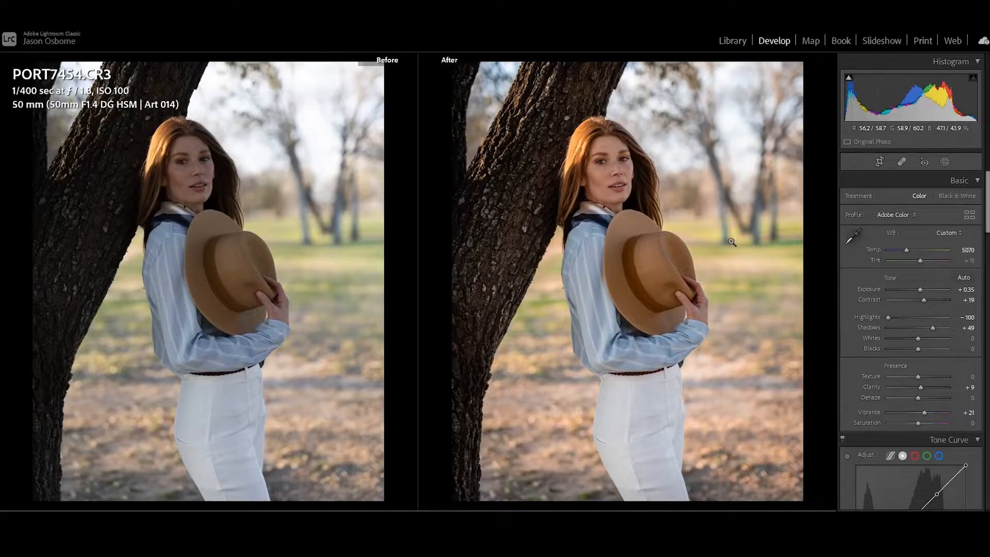
key("y")
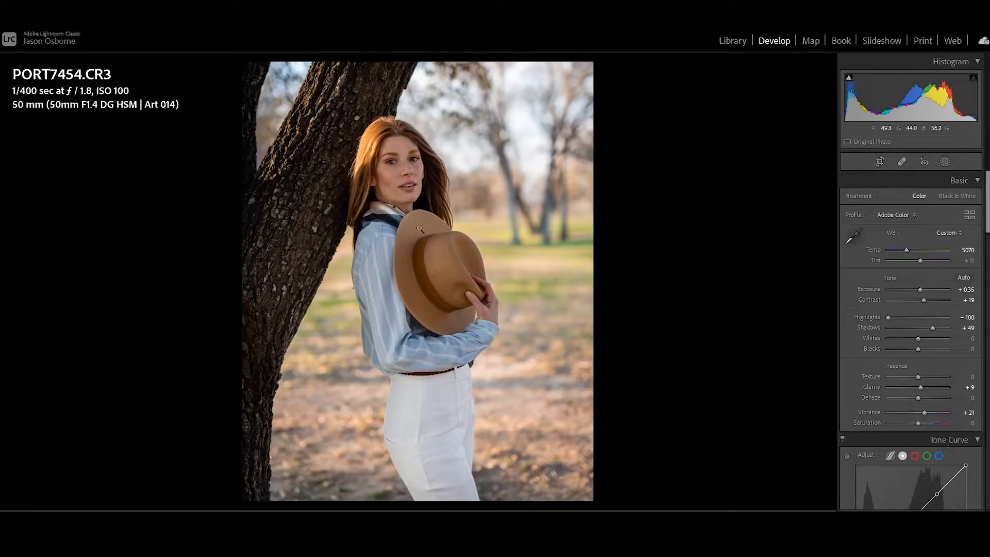
Step: Send the edited portrait PORT7454.CR3 to Adobe Photoshop for further editing
right_click(476, 225)
mouse_move(611, 318)
left_click(654, 314)
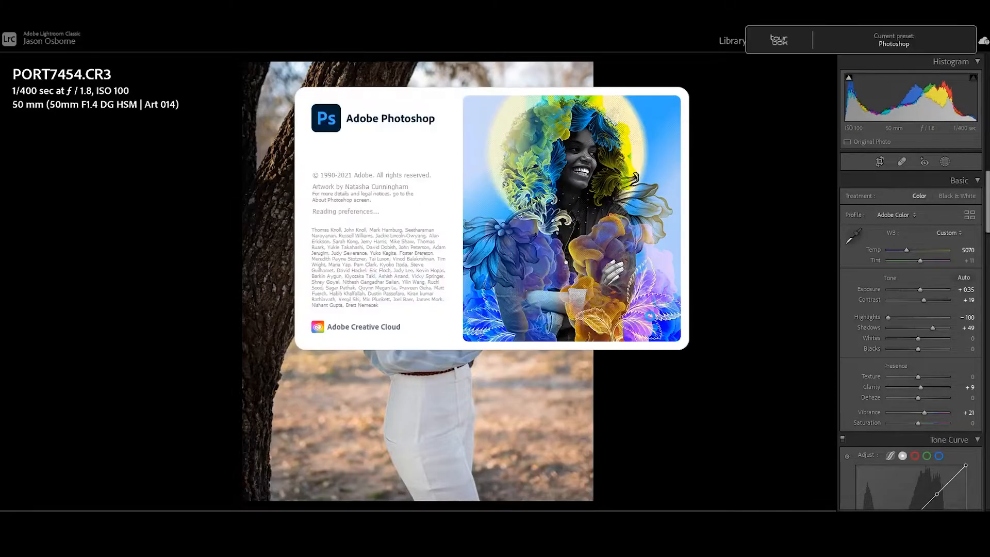
left_click_drag(213, 34, 447, 35)
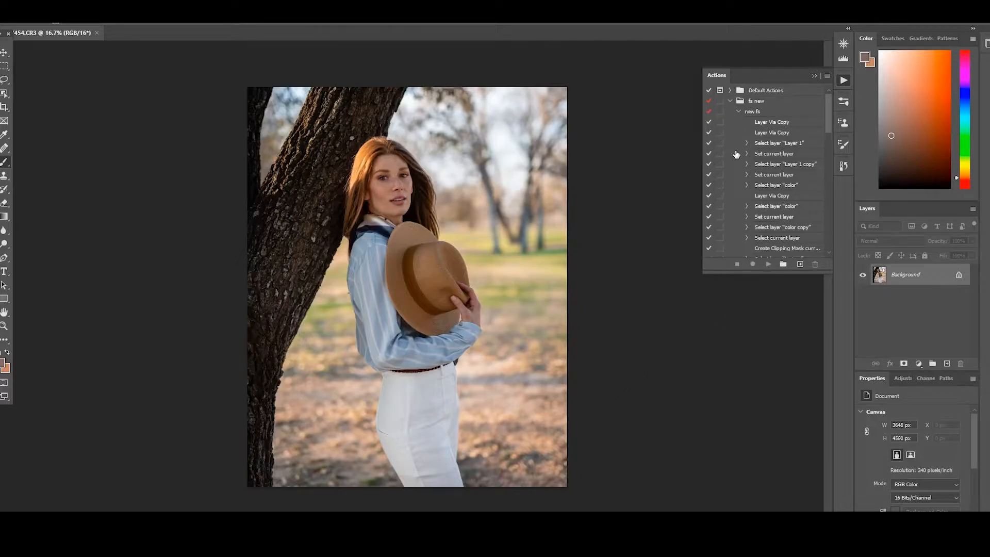
Step: Run the "new fs" action on the portrait and collapse the resulting fs layer group
left_click(752, 112)
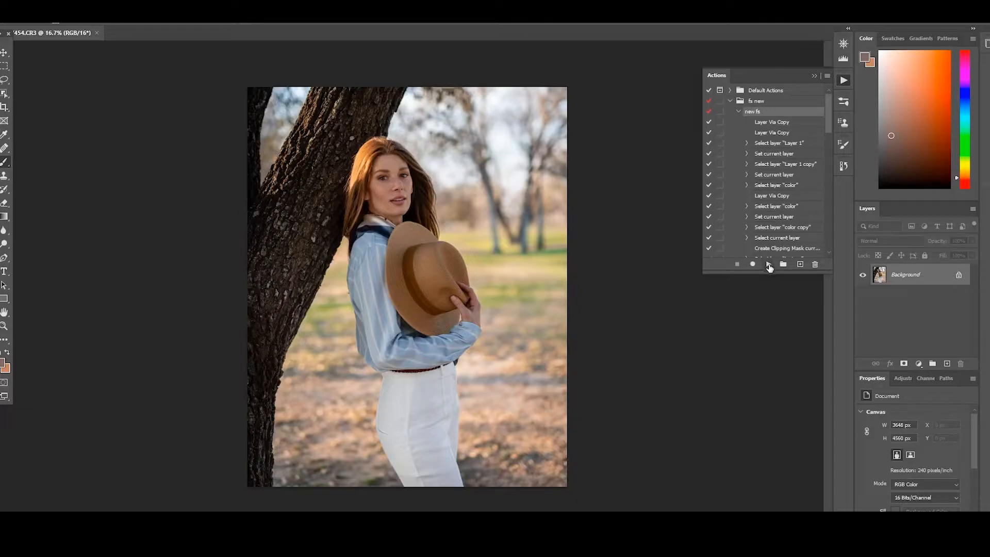
left_click(769, 265)
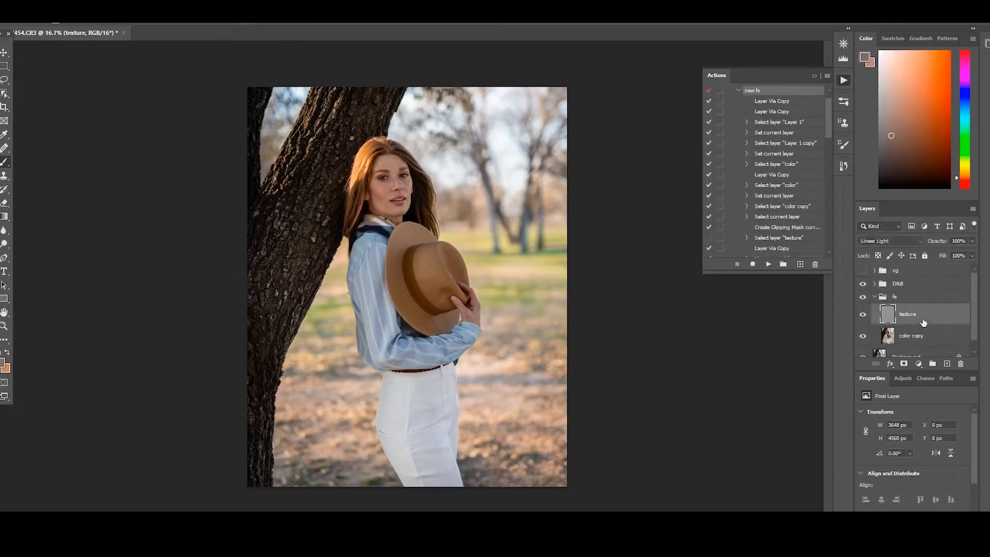
mouse_move(974, 296)
left_mouse_down()
mouse_move(975, 311)
mouse_move(977, 288)
mouse_move(973, 327)
mouse_move(974, 299)
left_mouse_up()
left_click(875, 297)
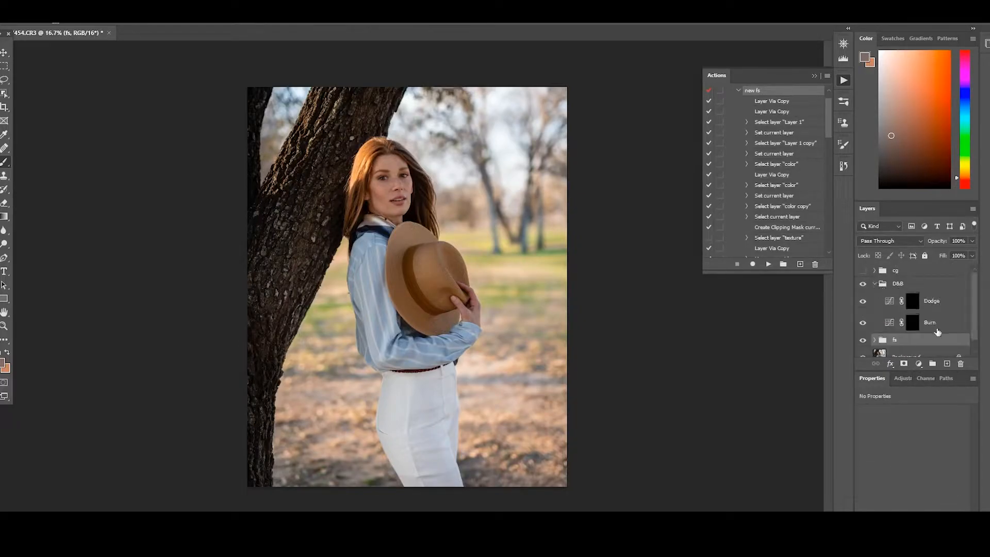
Step: Examine the layers inside the D&B and cg groups, then expand the fs group again
left_click(878, 287)
left_click(874, 283)
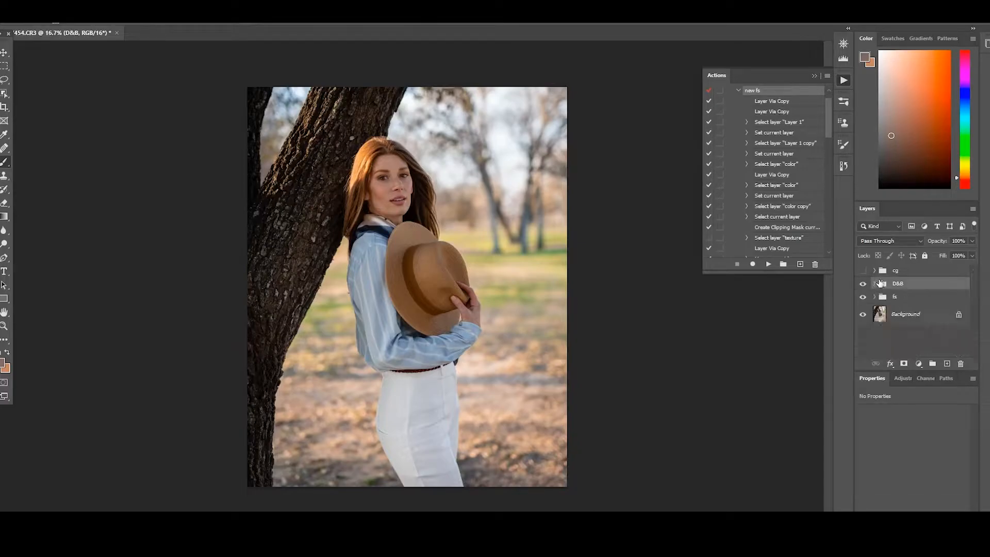
left_click(875, 271)
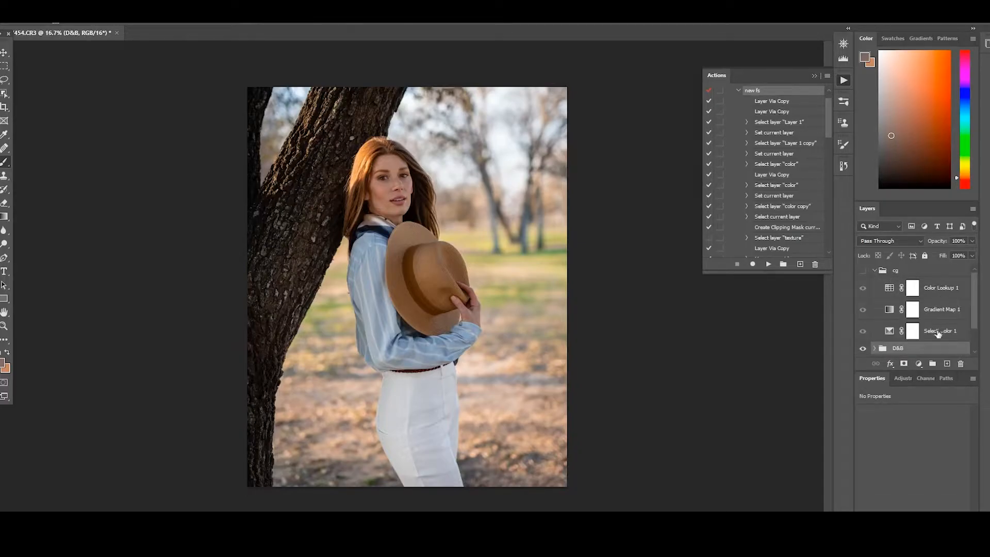
left_click(875, 270)
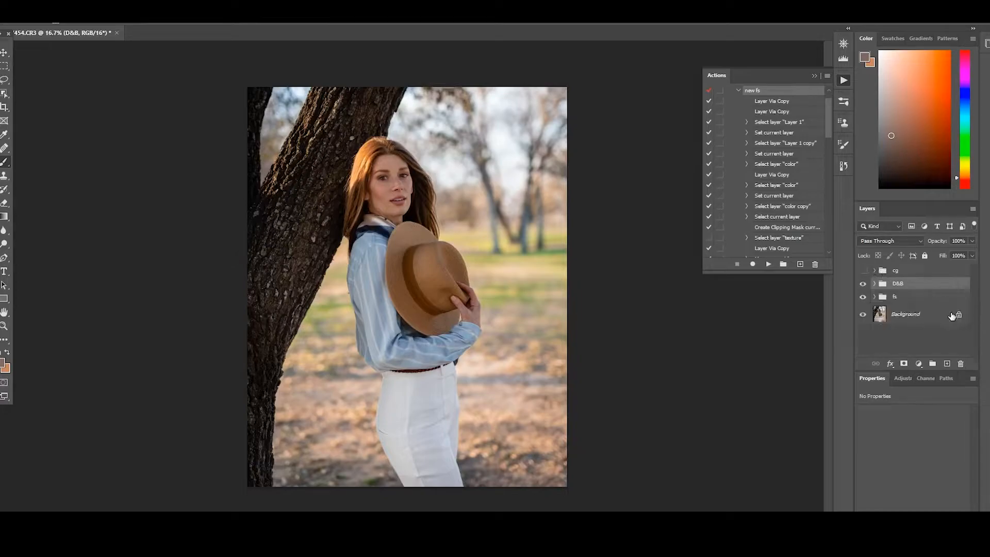
left_click(909, 300)
left_click(875, 298)
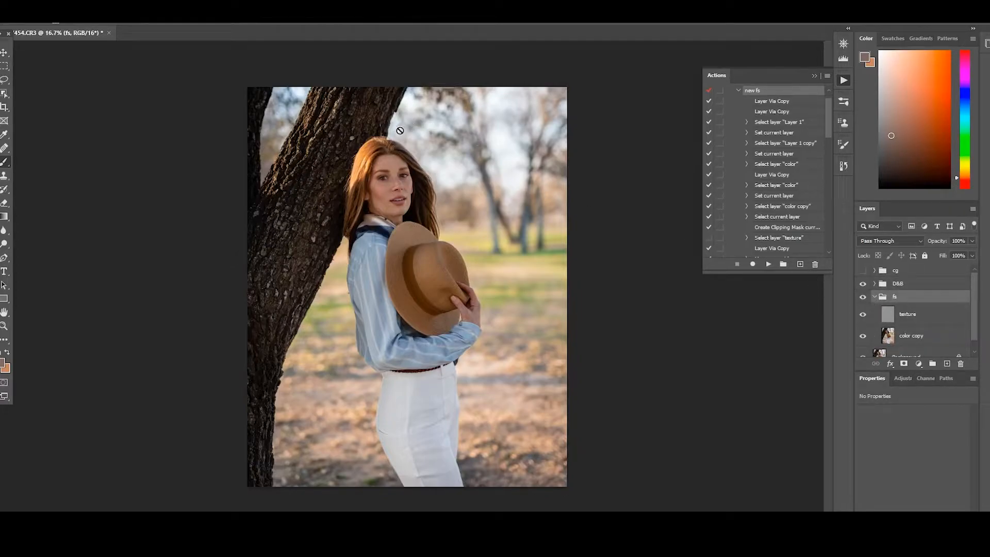
Step: Choose the Healing Brush for the face retouching and select the texture layer in the fs group
scroll(396, 149, "up", 10)
scroll(366, 226, "up", 3)
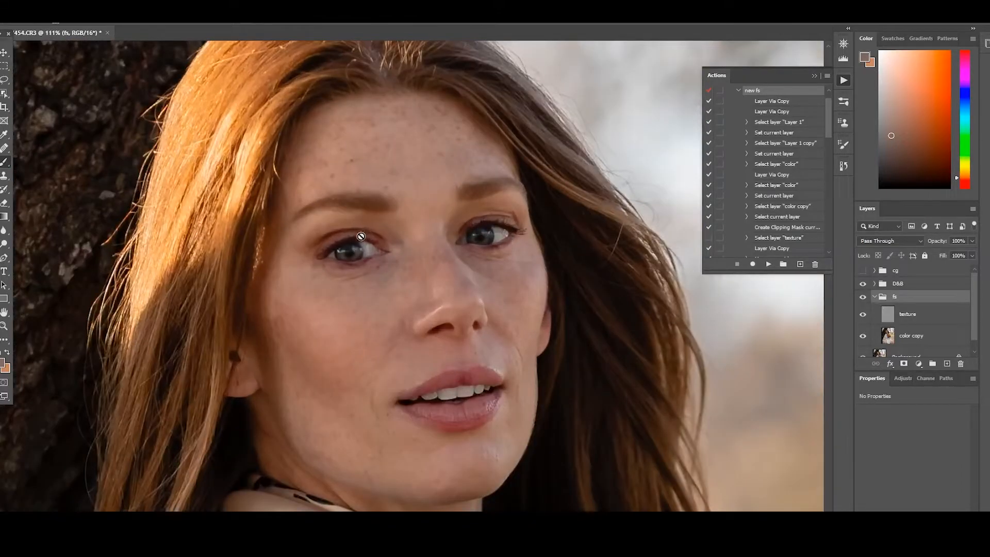
left_click_drag(401, 291, 438, 244)
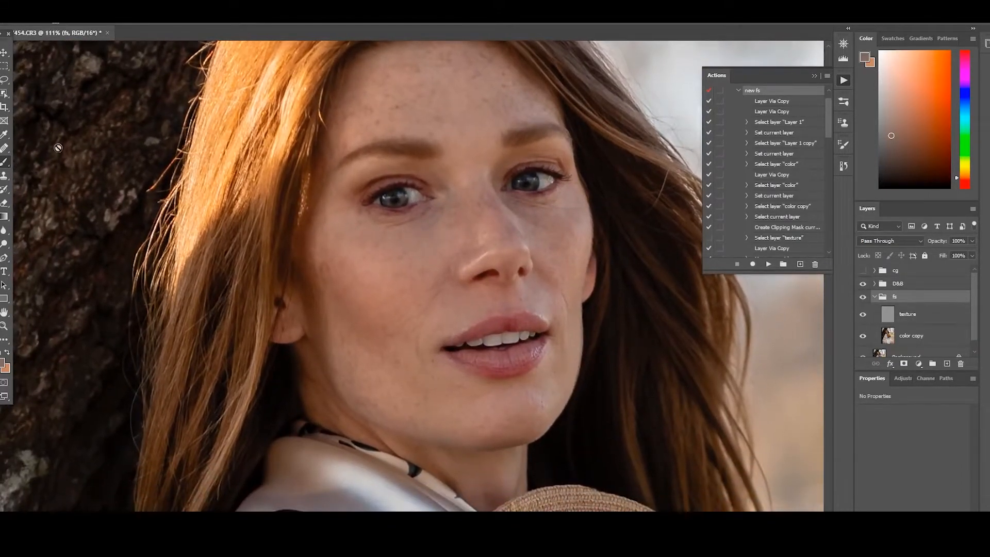
right_click(6, 149)
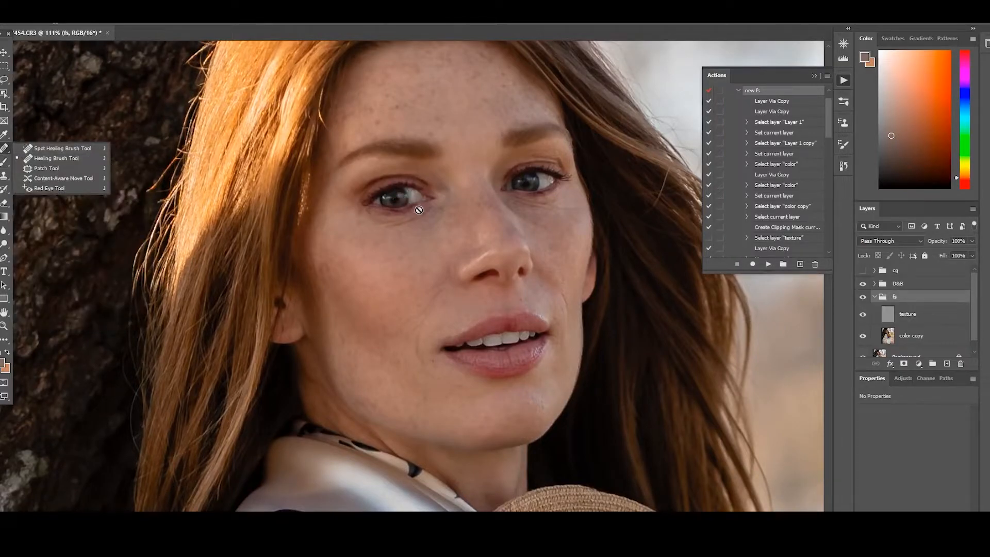
left_click(291, 250)
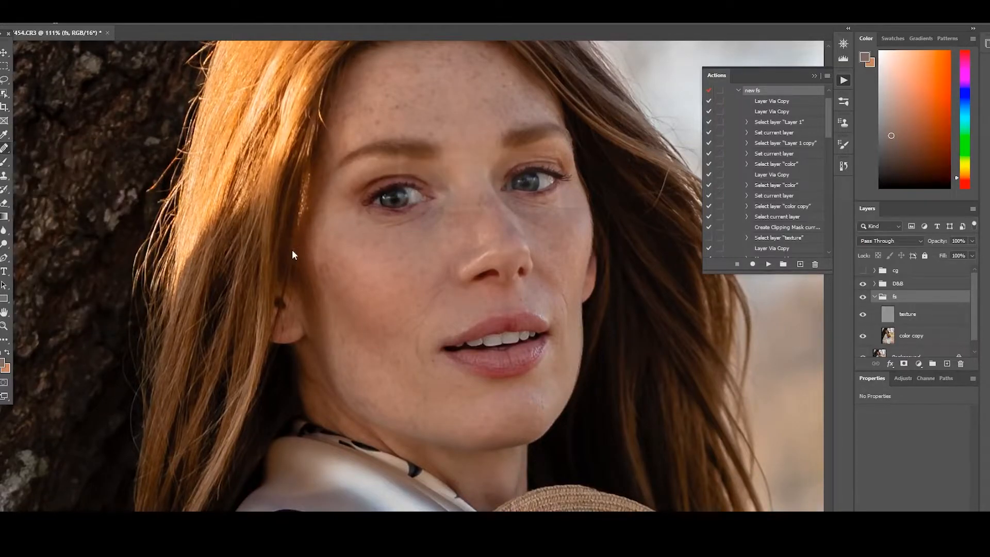
left_click(483, 203)
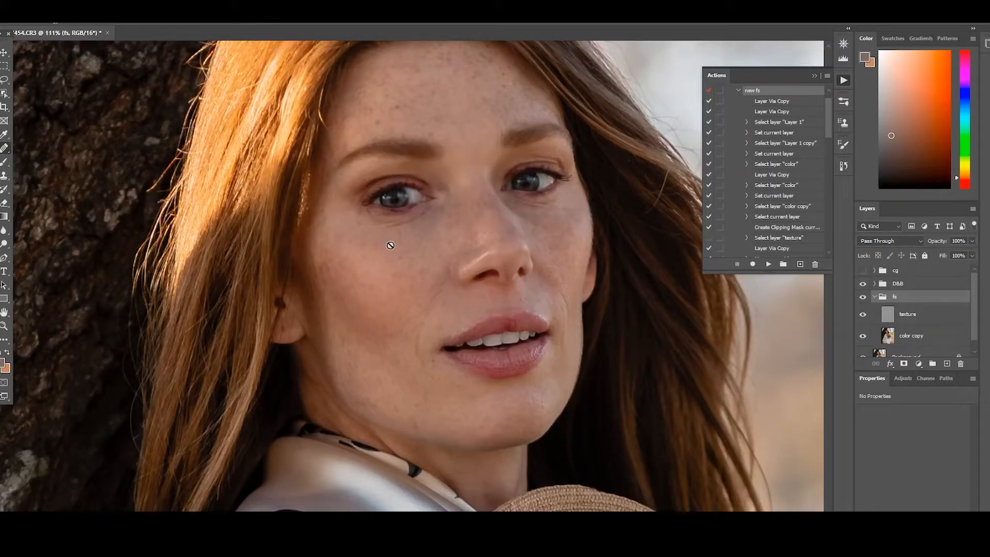
left_click(919, 318)
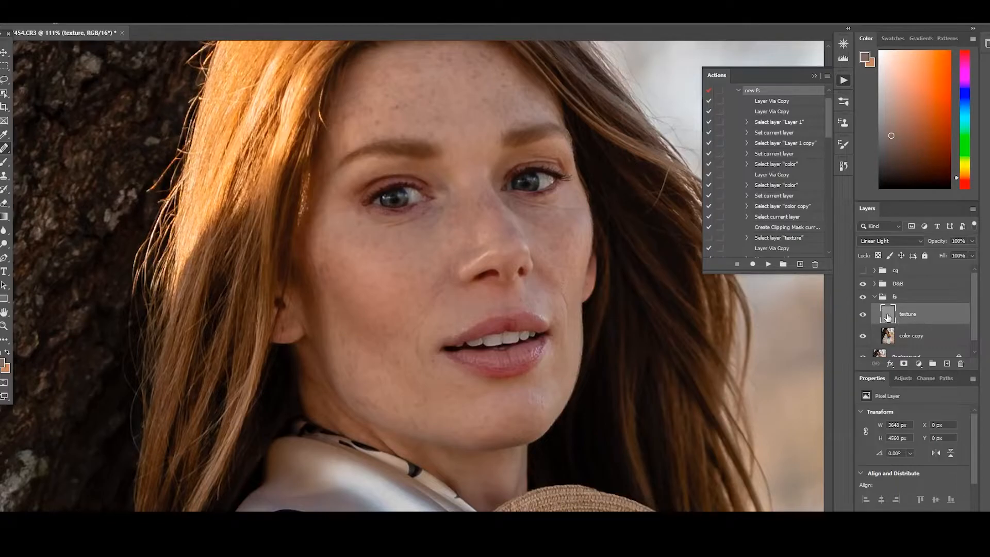
scroll(351, 290, "down", 5)
scroll(354, 289, "up", 5)
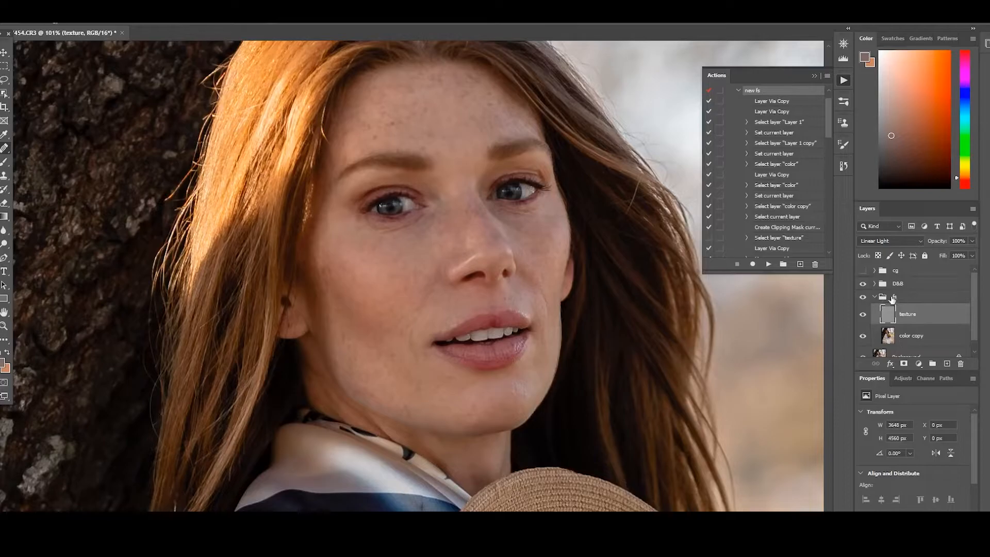
Step: Add a Black & White adjustment above the texture layer with Reds at -77 and Yellows at 36
left_click(920, 365)
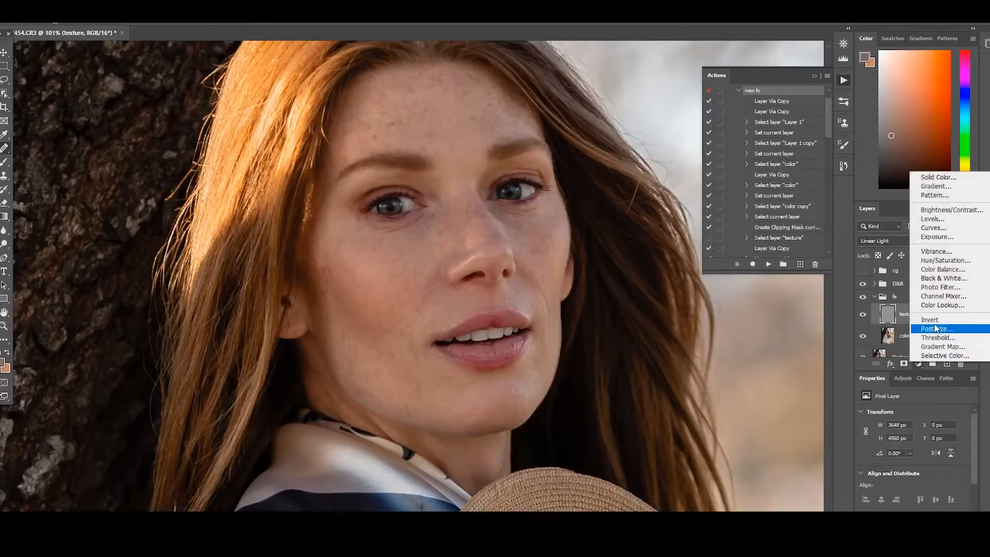
left_click(957, 283)
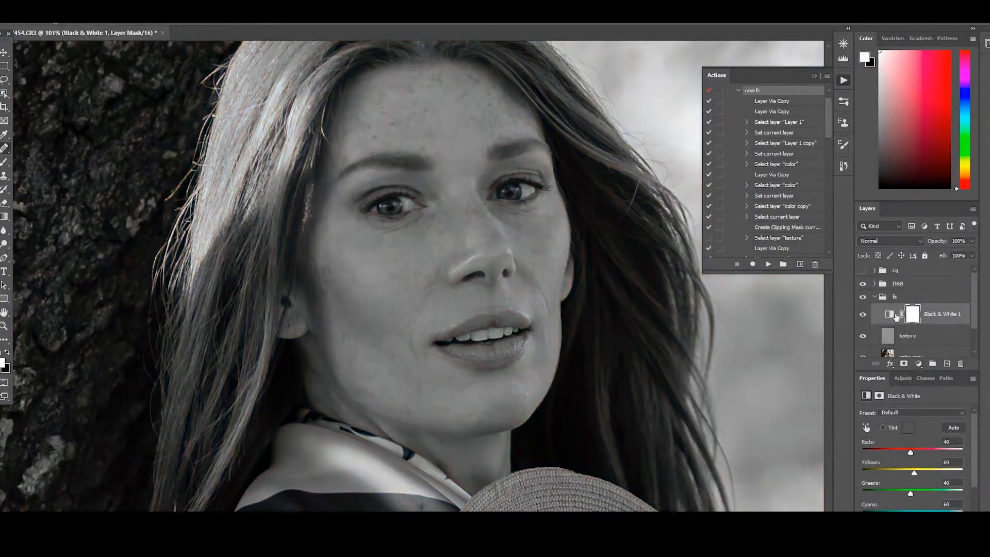
left_click_drag(910, 454, 910, 474)
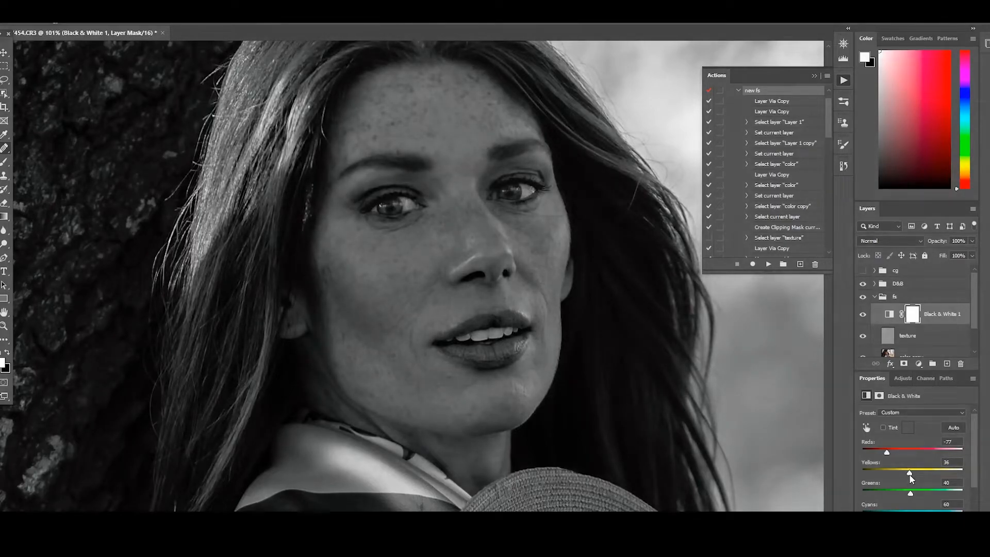
Step: On the texture layer, reduce the Healing Brush size and heal the blemishes on the near cheek beside the nose
left_click(909, 336)
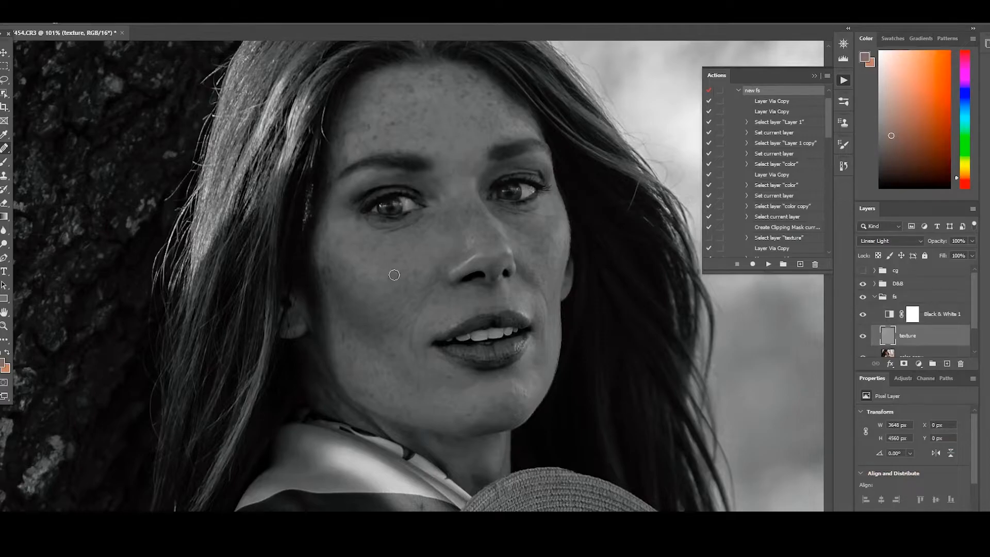
scroll(394, 275, "up", 2)
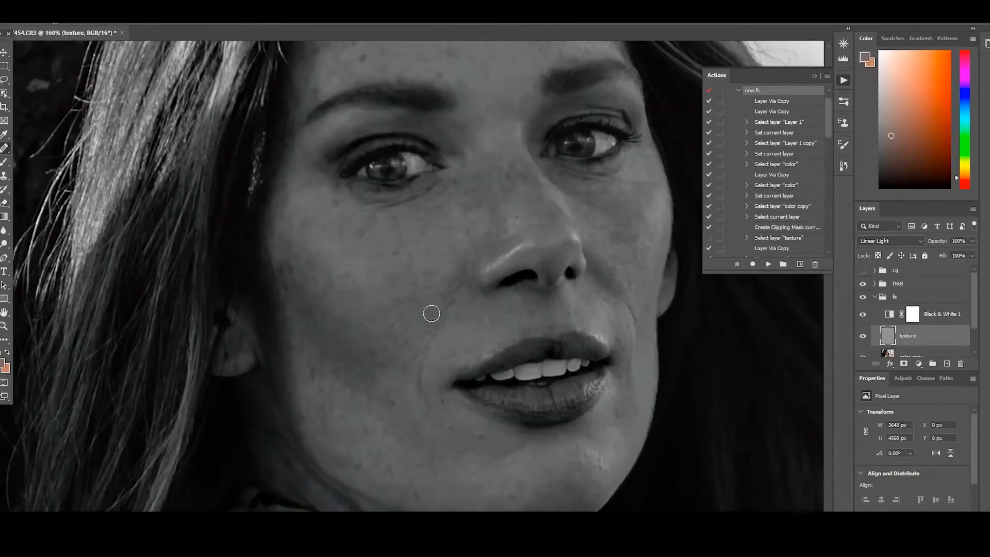
key("bracketleft")
key("bracketleft")
key("bracketleft")
key("alt")
left_click(417, 211, "alt")
key("alt")
left_click(454, 284, "alt")
left_click(448, 283, "alt")
left_click(447, 279, "alt")
mouse_move(447, 292)
left_mouse_down()
mouse_move(461, 273)
mouse_move(428, 331)
left_mouse_up()
left_click(452, 277, "alt")
left_click(461, 269)
left_click(461, 304, "alt")
left_click(457, 298, "alt")
left_click(445, 317, "alt")
Step: Heal the blemishes on the lower near cheek, from beside the mouth corner down to the chin
left_click(409, 411, "alt")
mouse_move(420, 387)
left_mouse_down()
mouse_move(424, 362)
mouse_move(405, 369)
mouse_move(425, 405)
left_mouse_up()
left_click(417, 393, "alt")
left_click(417, 378, "alt")
left_click(409, 383, "alt")
left_click(422, 407, "alt")
left_click(444, 410, "alt")
left_click(442, 402)
left_click(423, 414, "alt")
left_click(442, 428)
left_click(431, 432, "alt")
left_click(447, 443, "alt")
left_click(458, 453)
left_click(469, 446, "alt")
left_click(480, 436)
left_click(462, 452, "alt")
left_click(512, 497)
Step: Heal the remaining spots along the near side of the jawline with freshly sampled skin texture
left_click(458, 478, "alt")
left_click(419, 474, "alt")
left_click(415, 463)
left_click(423, 474, "alt")
left_click(417, 464)
left_click(381, 475, "alt")
left_click(388, 468)
left_click(418, 481, "alt")
left_click(411, 485)
left_click(424, 487, "alt")
left_click(417, 501)
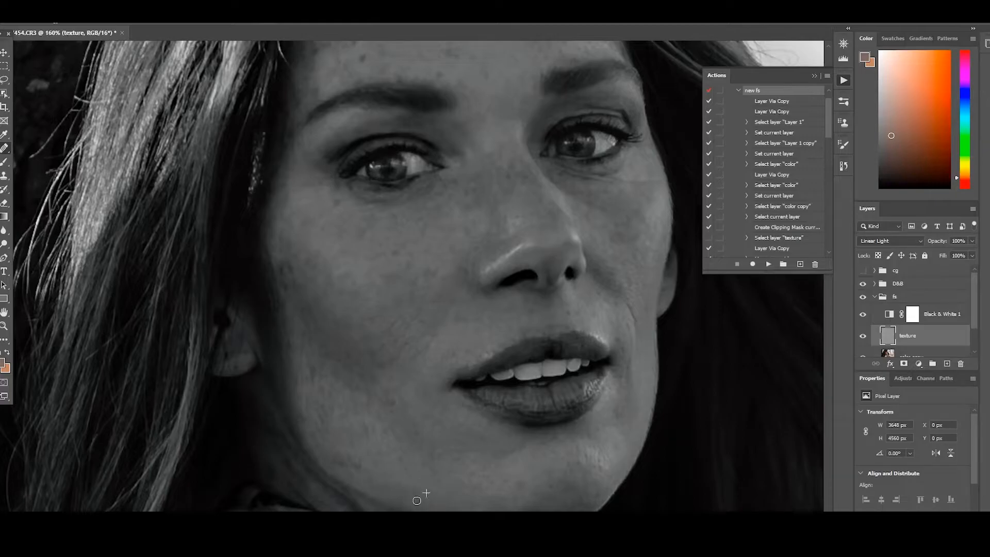
Step: Heal the marks on the outer near cheek by the hairline and one spot lower on that cheek
left_click(302, 294, "alt")
left_click(289, 292, "alt")
left_click_drag(281, 266, 294, 276)
left_click(290, 282, "alt")
left_click(395, 363)
Step: Heal the blemishes on the far cheek beside the mouth and along the edge of the face
left_click(645, 367, "alt")
left_click(631, 359)
left_click(640, 367, "alt")
mouse_move(627, 354)
left_mouse_down()
mouse_move(622, 347)
mouse_move(621, 379)
left_mouse_up()
left_click(641, 390, "alt")
left_click(630, 384)
left_click(639, 391, "alt")
left_click(636, 393, "alt")
left_click(619, 376)
left_click(629, 423, "alt")
left_click_drag(617, 417, 617, 413)
left_click(641, 357, "alt")
left_click(638, 335)
left_click(643, 343, "alt")
left_click(637, 331)
Step: Heal the cluster of spots on the far cheek between the nose and the mouth corner
left_click(622, 309, "alt")
left_click(625, 303)
left_click(624, 310, "alt")
left_click(629, 309)
left_click(624, 317, "alt")
left_click(635, 321)
left_click(623, 317, "alt")
left_click(630, 317)
left_click(623, 307)
left_click(627, 315, "alt")
left_click(612, 308)
Step: Hide the Black & White 1 layer and review the retouched skin in colour, both from afar and close up
left_click(863, 315)
scroll(480, 279, "down", 15)
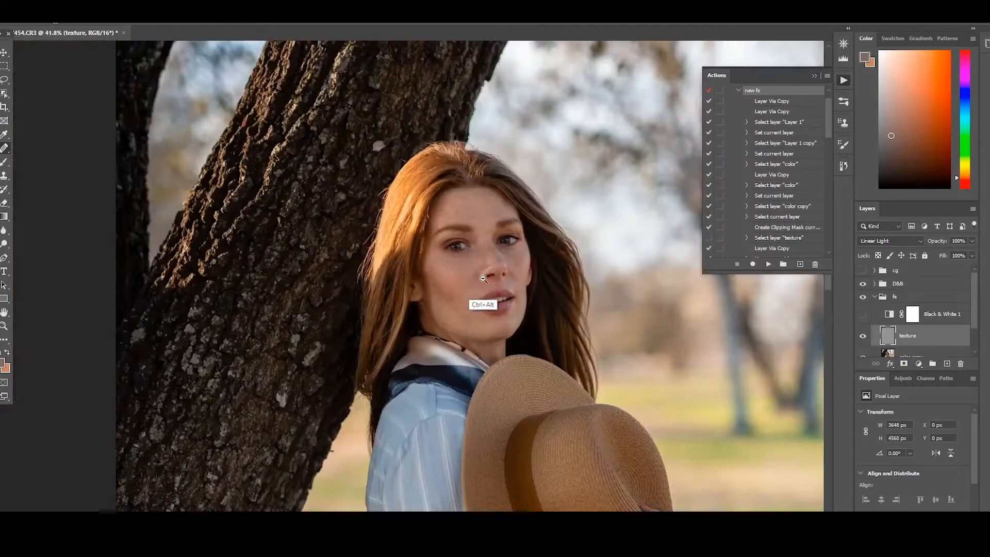
scroll(547, 309, "up", 3)
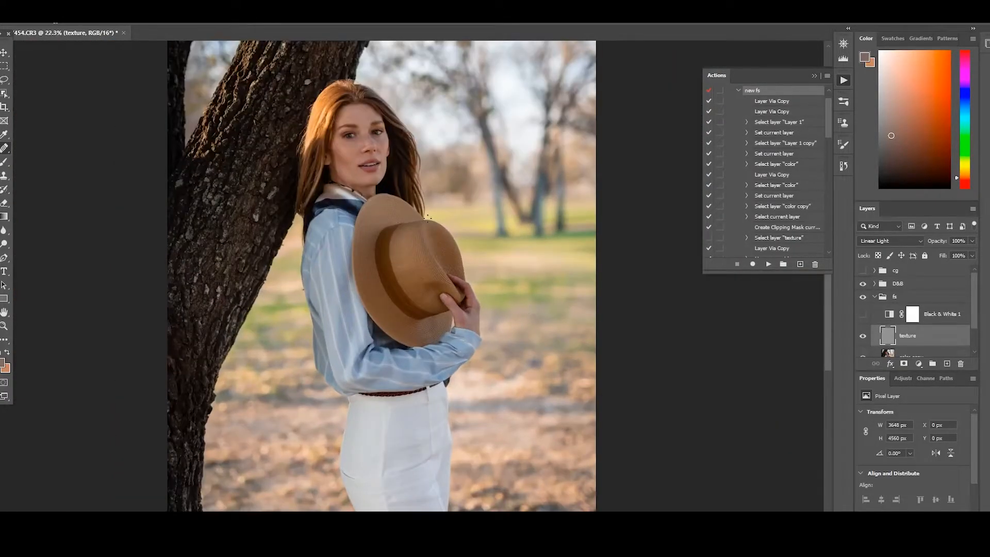
scroll(330, 145, "up", 10)
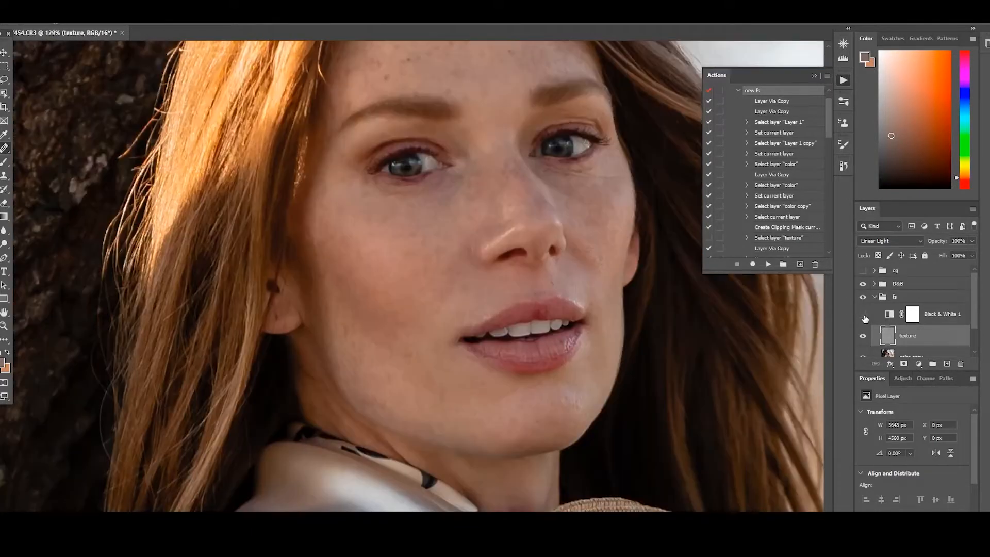
Step: Show the Black & White 1 layer and heal a blemish on the upper forehead, checking the skin in colour
left_click(864, 315)
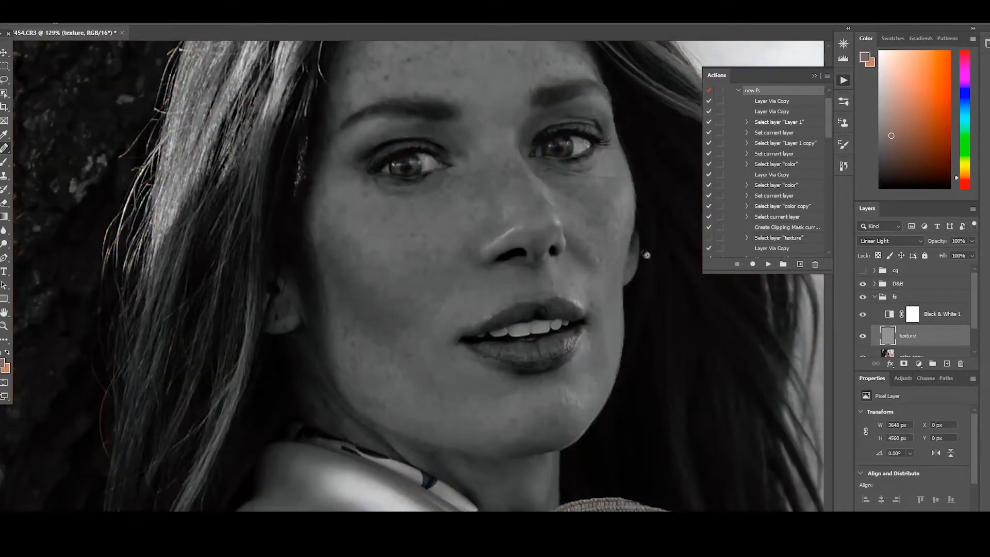
left_click_drag(490, 183, 491, 228)
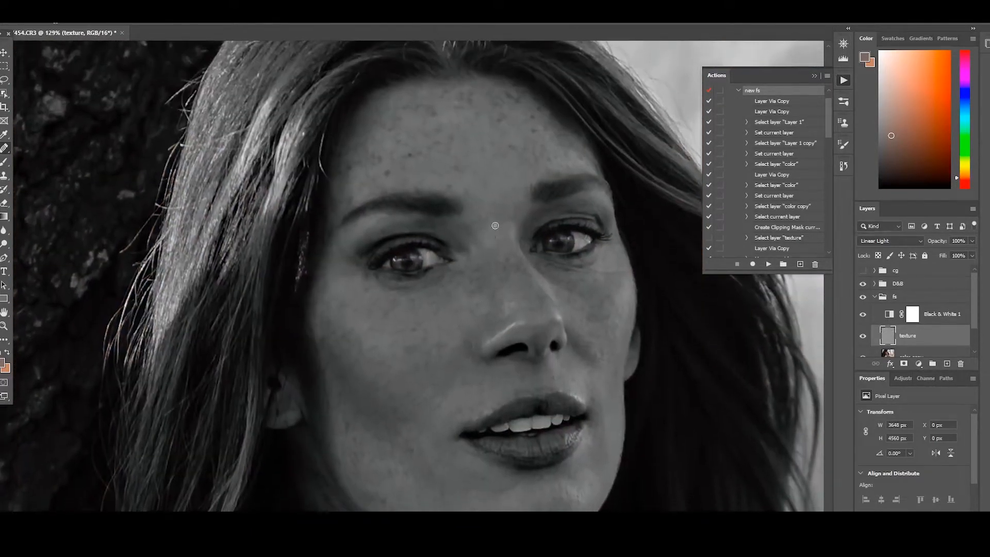
key("alt")
left_click(526, 124, "alt")
left_click(538, 129)
left_click(864, 315)
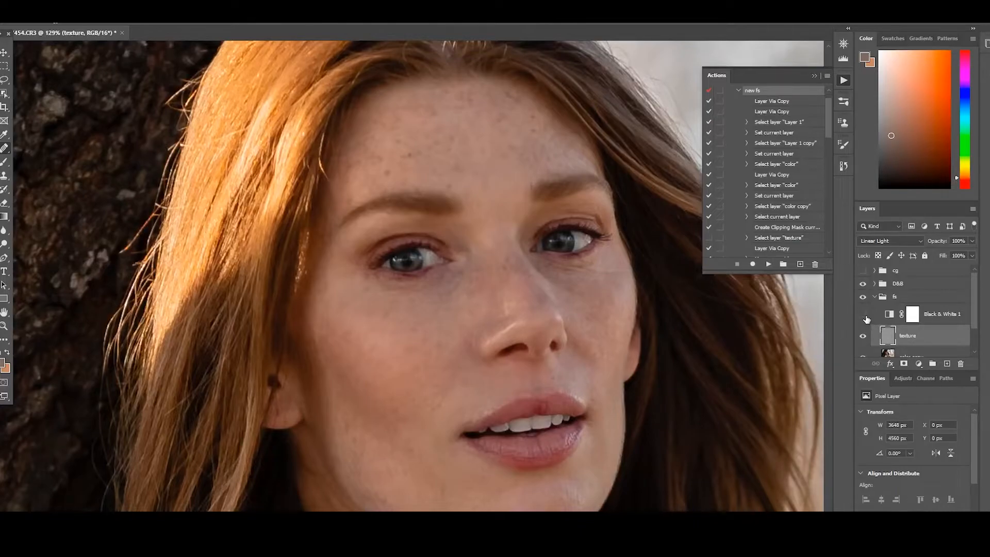
left_click(864, 315)
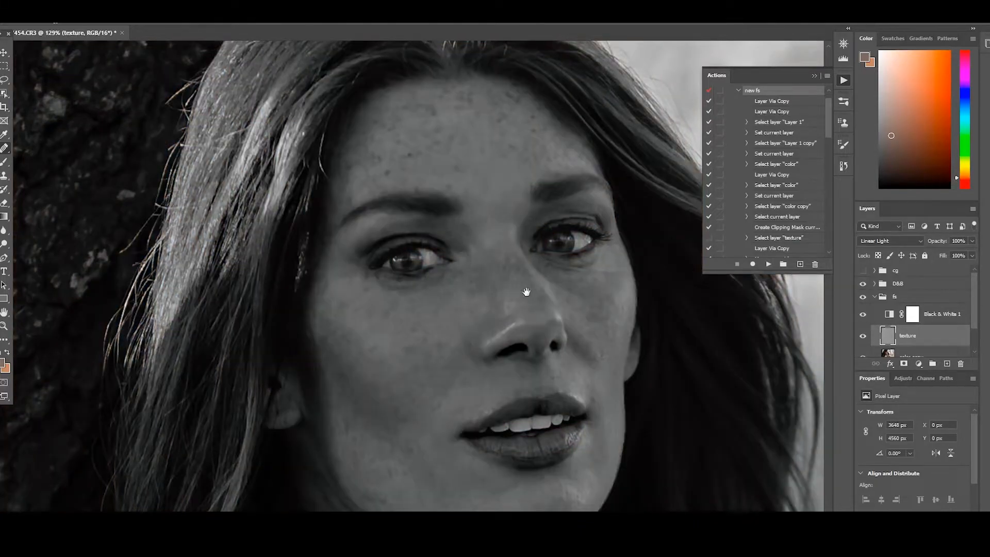
Step: Heal the line and spots on the skin below the far eye
left_click_drag(595, 293, 546, 295)
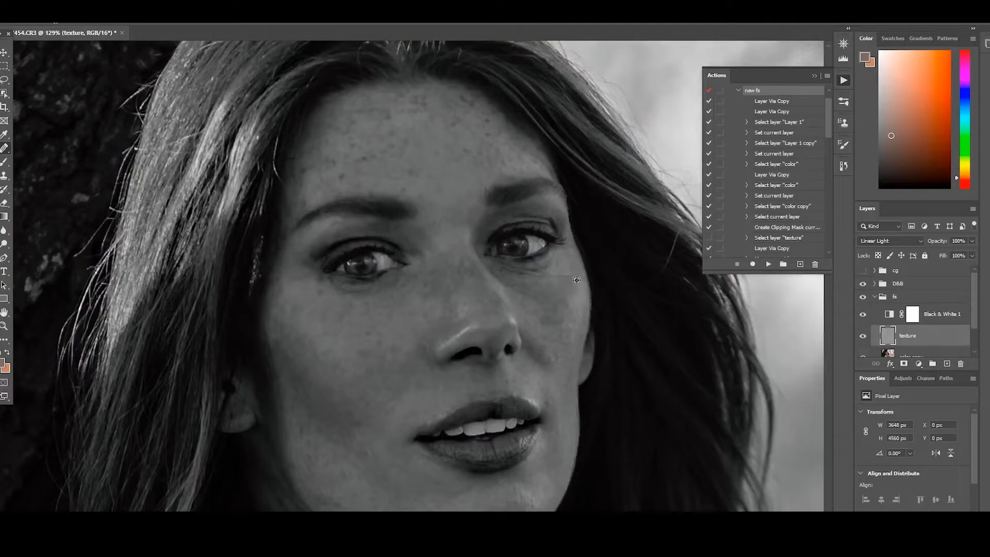
left_click(552, 275, "alt")
left_click(544, 272)
left_click(556, 273, "alt")
left_click(561, 281)
Step: Check the Healing Brush's size, hardness and spacing settings
left_click(68, 24)
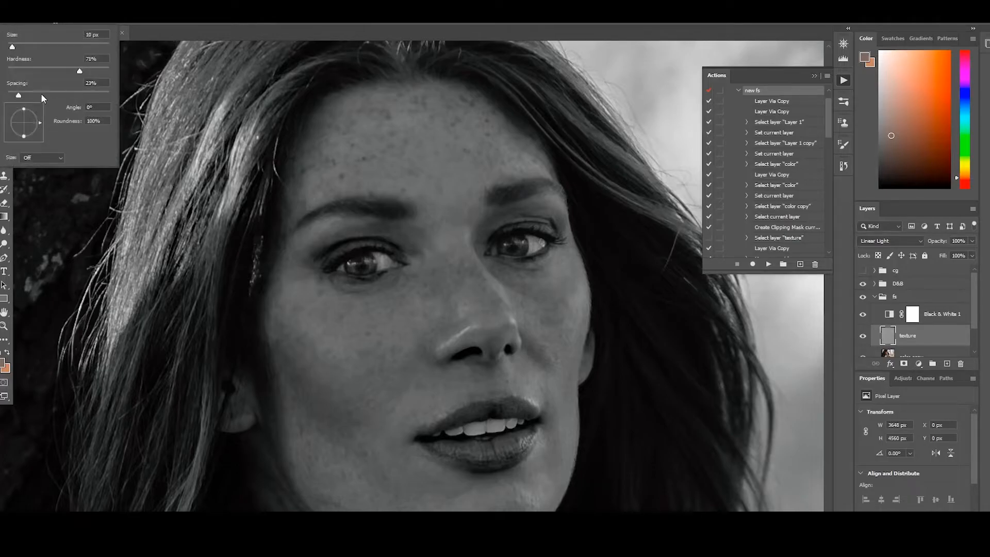
left_click(66, 24)
left_click(353, 303)
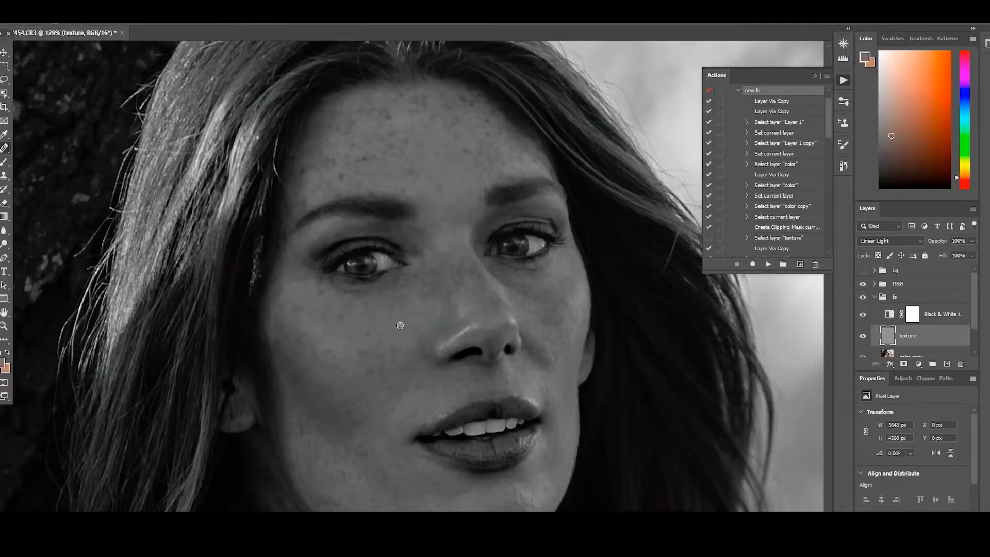
Step: Heal the leftover spots on the lower near cheek and above the jawline
left_click_drag(390, 340, 442, 265)
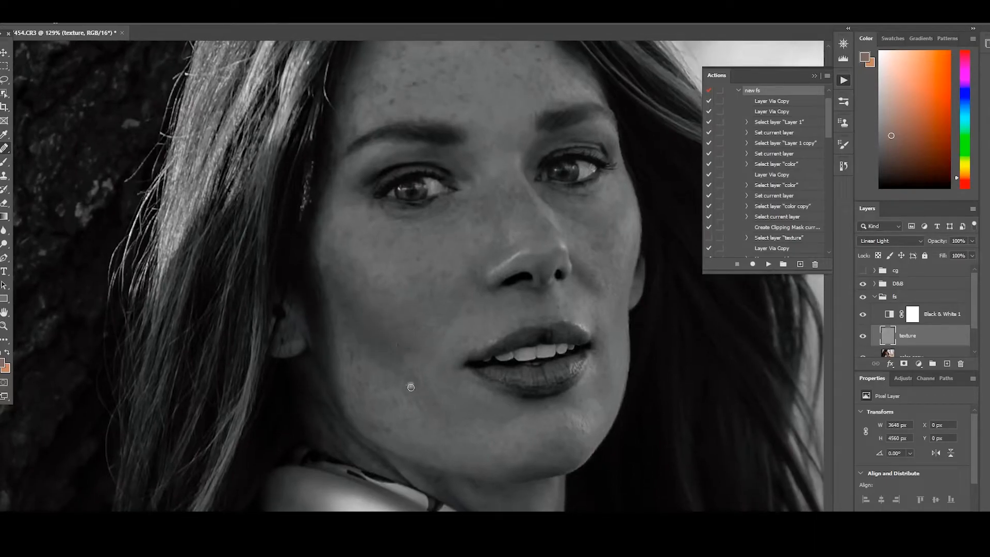
left_click(394, 415, "alt")
left_click(396, 437, "alt")
left_click(390, 432)
left_click(389, 430, "alt")
left_click(347, 371, "alt")
left_click_drag(351, 363, 352, 353)
left_click(360, 370, "alt")
left_click(360, 370)
left_click(360, 367, "alt")
left_click(361, 372)
left_click(363, 380, "alt")
Step: Heal the remaining marks beneath the far eye and hide the Black & White 1 layer to see the colour result
left_click_drag(447, 266, 399, 315)
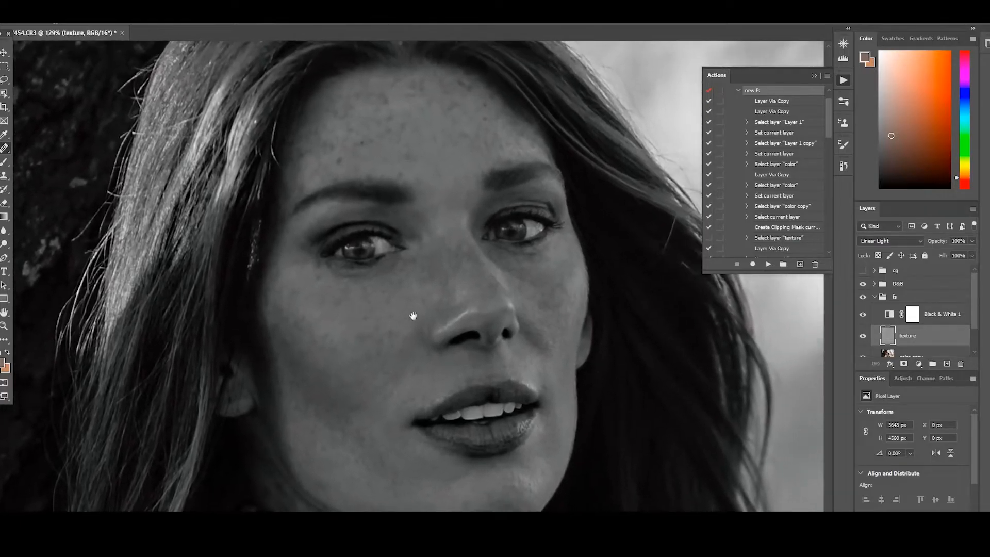
left_click(536, 262, "alt")
left_click(535, 256)
left_click(528, 256)
left_click(523, 263, "alt")
left_click(518, 260, "alt")
left_click(864, 314)
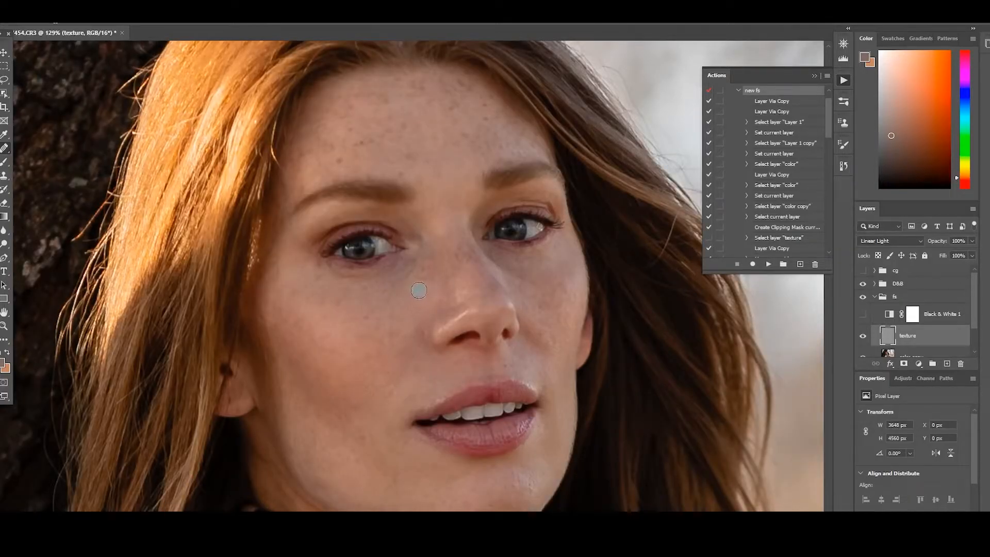
Step: Heal the spots and lines between the near eye's inner corner and the side of the nose on the texture layer
key("alt")
left_click(410, 284, "alt")
left_click(398, 275)
left_click(406, 283, "alt")
left_click(407, 269)
left_click(401, 284, "alt")
left_click(416, 260, "alt")
left_click(421, 253)
left_click(421, 243)
left_click(419, 275)
left_click(398, 307, "alt")
left_click(425, 258)
left_click(402, 228, "alt")
left_click(406, 231)
left_click(417, 238)
left_click(413, 275, "alt")
left_click(413, 274)
Step: Heal the marks on the far cheek beside the nose using nearby clean skin as the source
left_click(534, 290, "alt")
left_click(532, 288)
left_click(529, 284, "alt")
left_click(519, 279)
left_click(534, 296, "alt")
left_click(539, 279)
left_click(529, 294, "alt")
left_click(530, 289)
left_click(542, 297)
left_click(525, 293, "alt")
left_click(537, 305)
left_click(537, 306)
Step: Heal the cracks and dry lines in the centre and near side of the lower lip
mouse_move(365, 379)
left_mouse_down()
mouse_move(354, 294)
mouse_move(338, 280)
left_mouse_up()
scroll(454, 310, "up", 4)
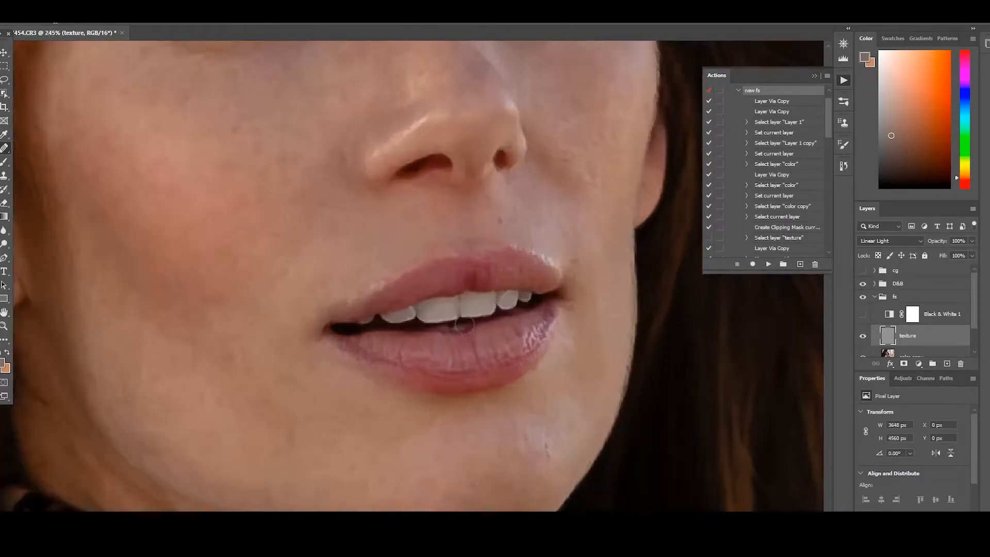
left_click(485, 342, "alt")
left_click(472, 338)
left_click(484, 343, "alt")
left_click(475, 357)
left_click(484, 349, "alt")
left_click(479, 364)
left_click(412, 346, "alt")
left_click(403, 355)
left_click(412, 347, "alt")
left_click(404, 359)
Step: Heal the remaining lines along the middle and far side of the lower lip
left_click(465, 350, "alt")
left_click(461, 366)
left_click(466, 347, "alt")
left_click(452, 364)
left_click(453, 355)
left_click(496, 346, "alt")
left_click_drag(504, 333, 513, 351)
left_click(515, 343, "alt")
left_click(521, 333)
Step: Select the color copy layer and activate the Mixer Brush Tool
left_click(431, 316, "ctrl+alt")
left_click(504, 279, "ctrl+alt")
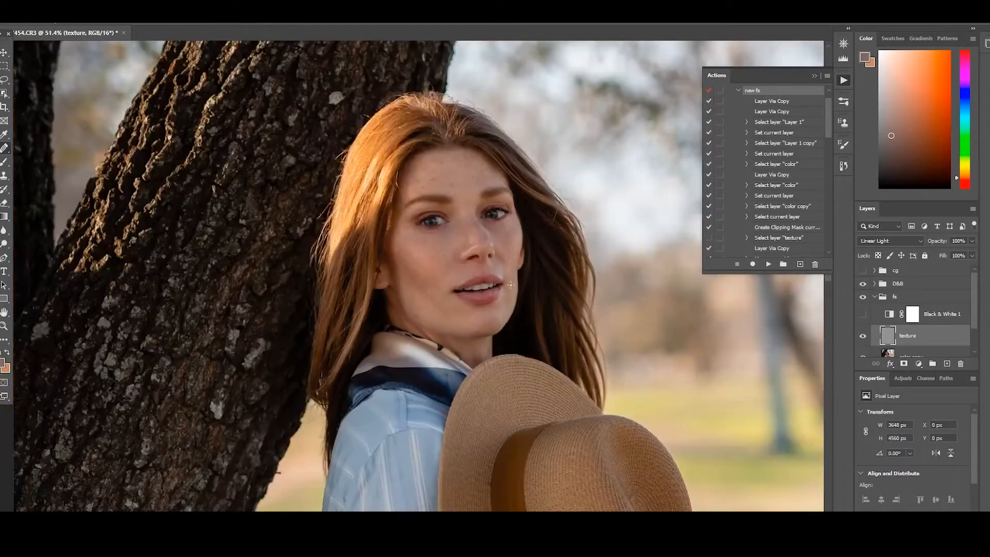
left_click(505, 284, "ctrl")
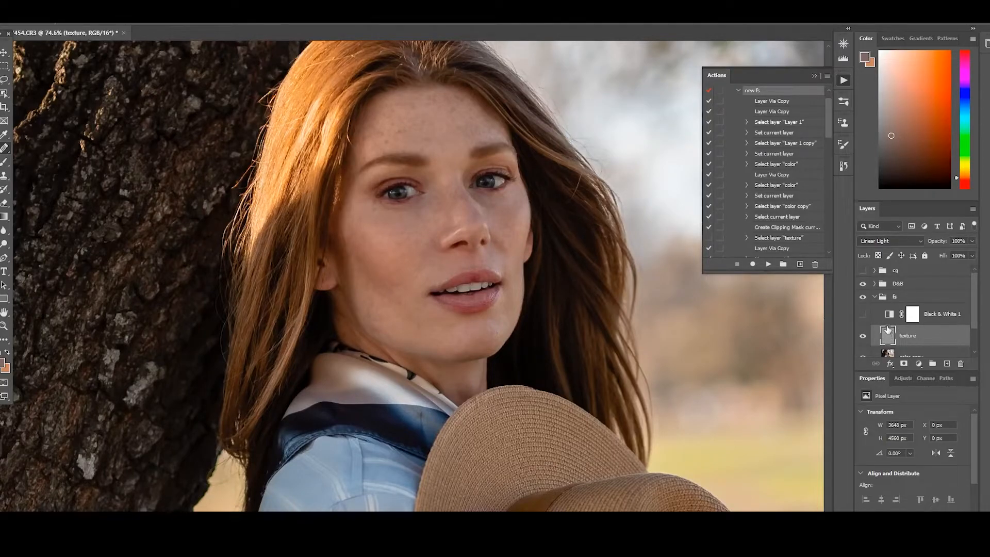
scroll(978, 315, "down", 1)
left_click(941, 338)
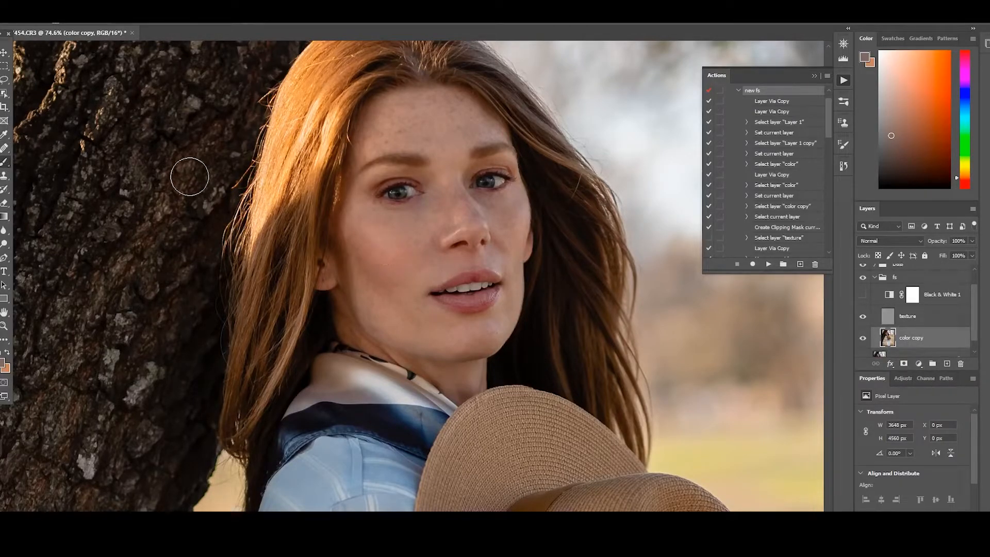
right_click(6, 164)
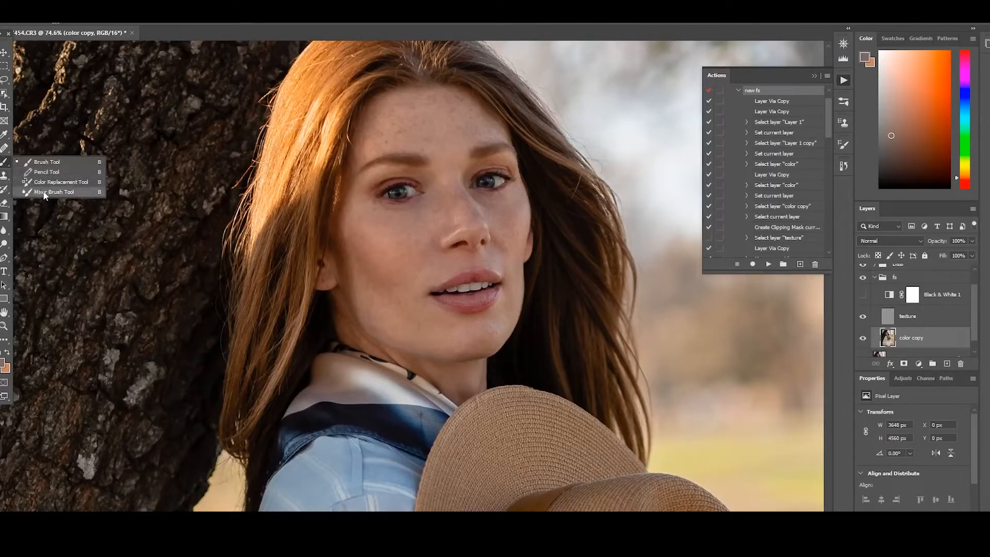
left_click(40, 191)
Step: Lasso the near cheek beneath the eye and apply a Gaussian Blur with a 16.6-pixel radius to the color copy layer
scroll(358, 225, "up", 5)
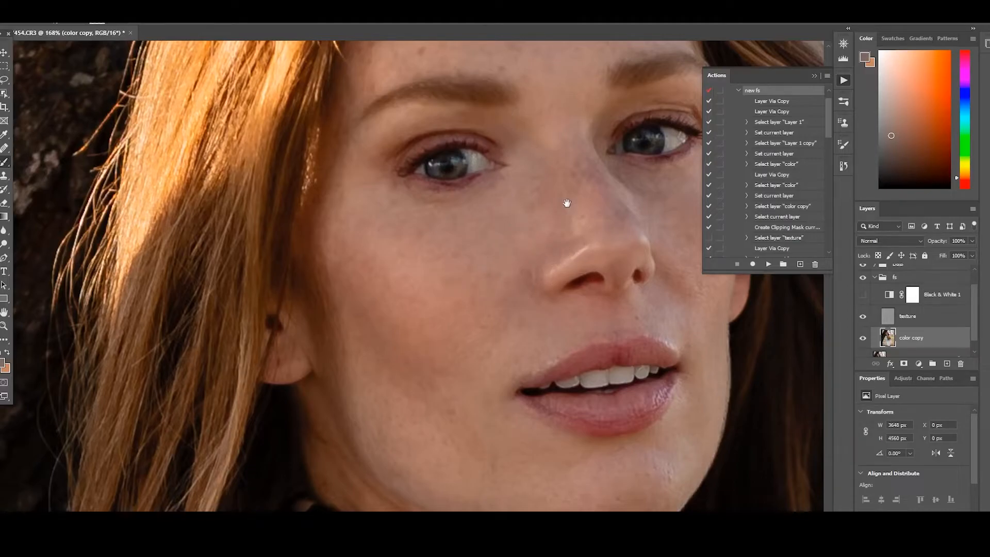
left_click_drag(567, 203, 435, 221)
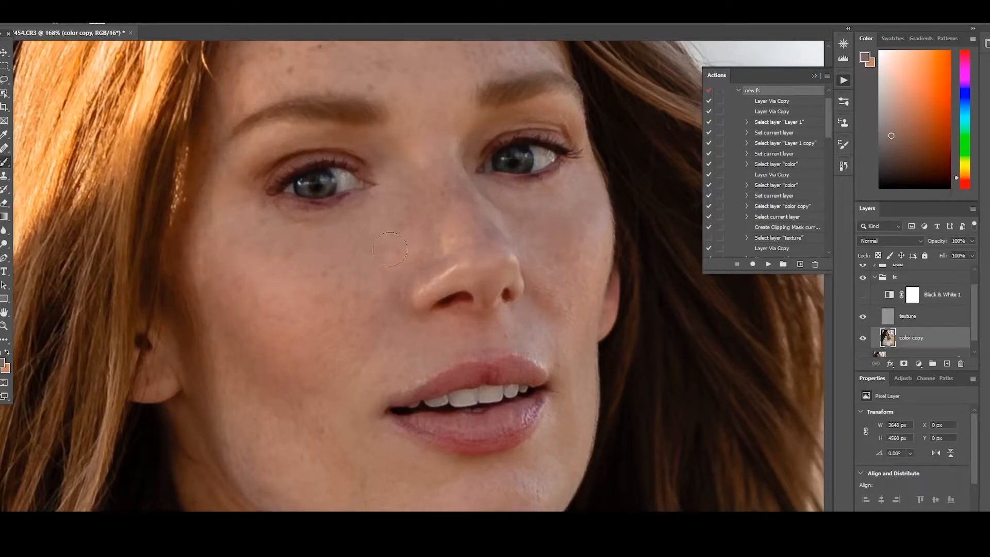
left_click_drag(418, 178, 433, 151)
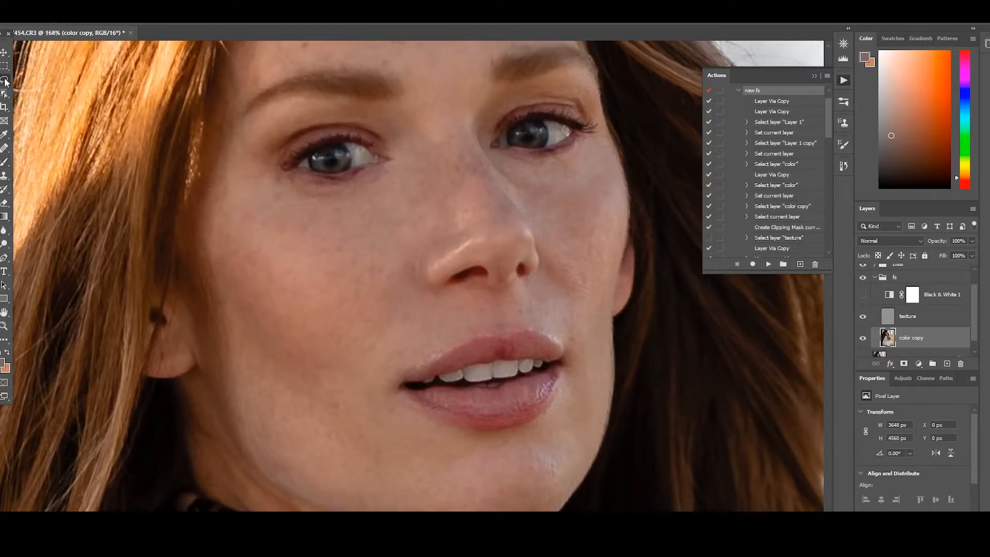
mouse_move(223, 244)
left_mouse_down()
mouse_move(278, 348)
mouse_move(366, 338)
left_mouse_up()
left_click_drag(391, 182, 221, 201)
left_click_drag(342, 264, 365, 252)
key("ctrl+alt+f")
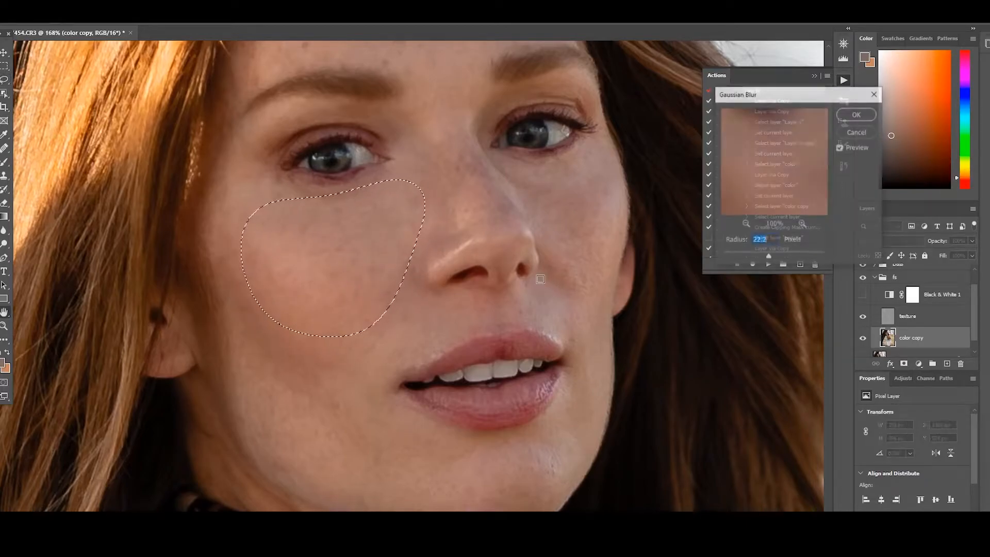
left_click_drag(768, 257, 767, 257)
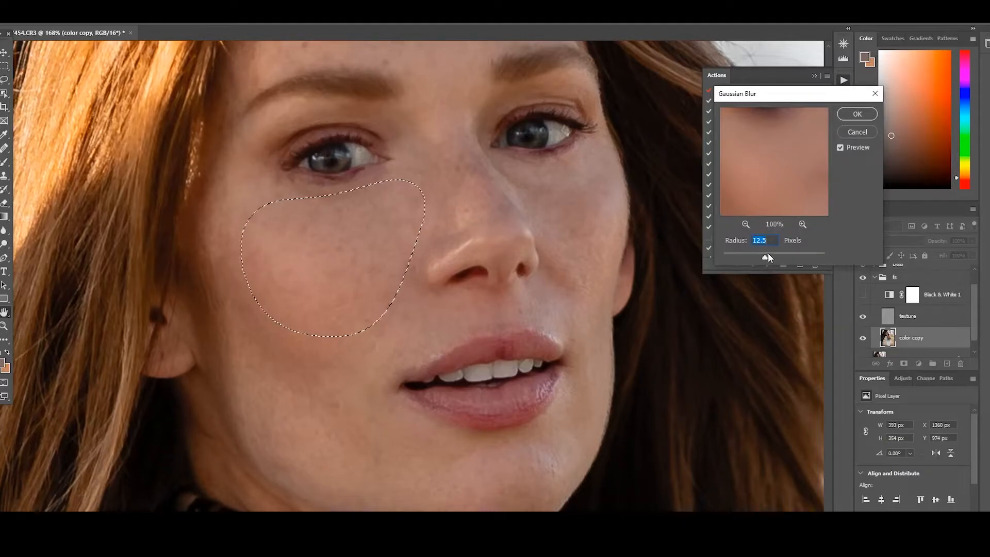
left_click(857, 114)
Step: Lasso the lower near cheek down to the jaw and apply a 16.6-pixel Gaussian Blur
mouse_move(245, 332)
left_mouse_down()
mouse_move(247, 443)
mouse_move(368, 493)
mouse_move(399, 436)
mouse_move(276, 333)
left_mouse_up()
key("ctrl+alt+f")
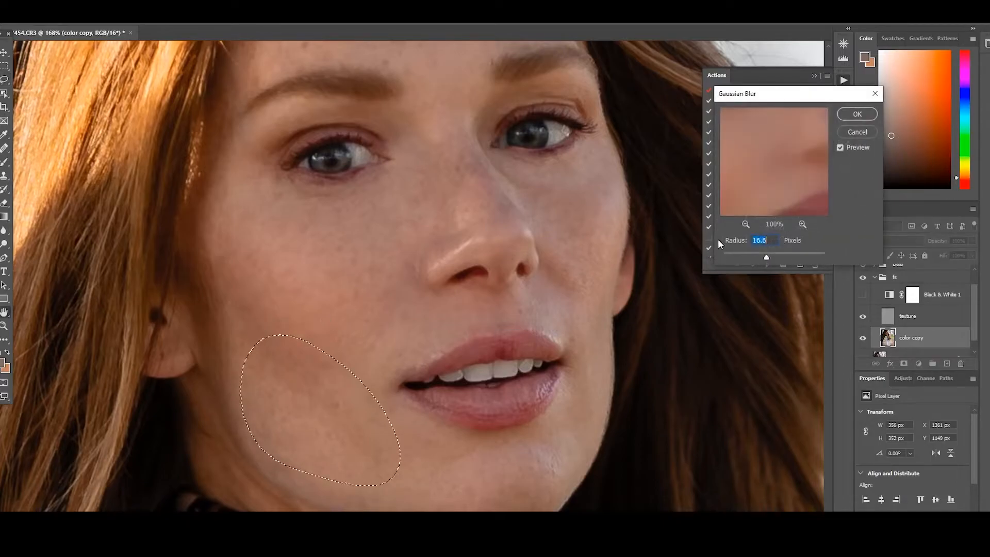
left_click(857, 114)
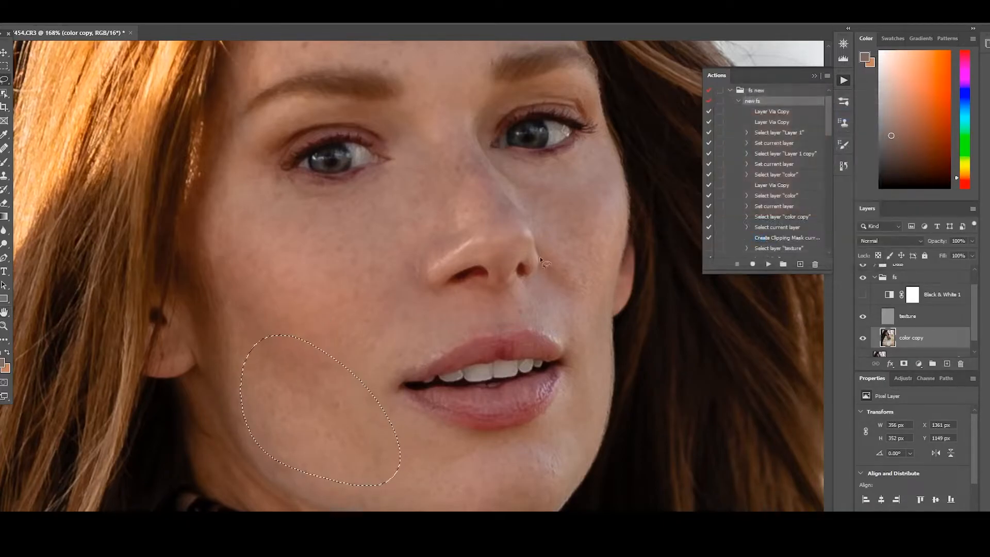
Step: Lasso the chin below the lower lip, smooth it with Gaussian Blur and clear the selection
scroll(514, 263, "down", 3)
mouse_move(432, 339)
left_mouse_down()
mouse_move(417, 370)
mouse_move(479, 401)
mouse_move(542, 394)
mouse_move(537, 345)
mouse_move(449, 348)
left_mouse_up()
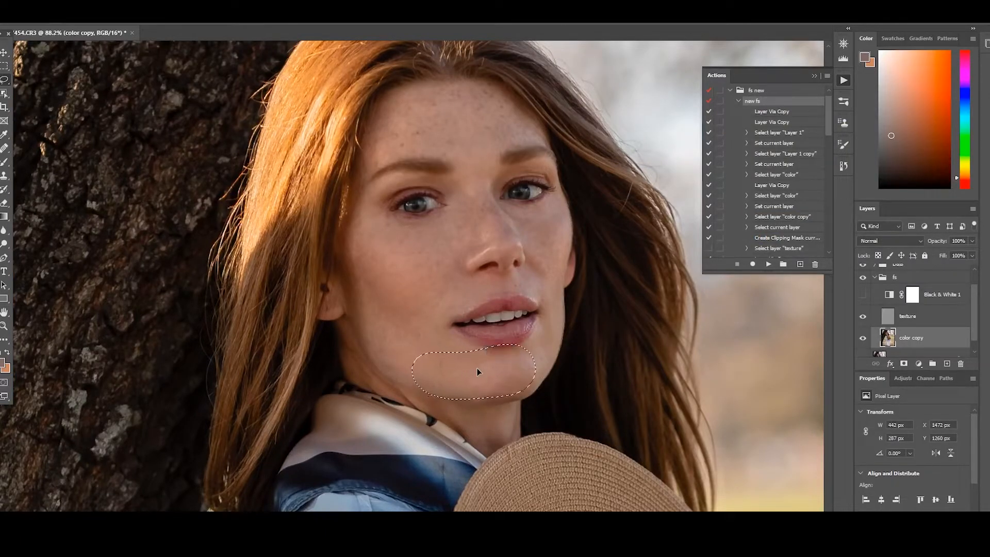
key("ctrl+alt+f")
left_click(866, 116)
left_click_drag(457, 286, 456, 290)
left_click(465, 201)
Step: Lasso the near cheek between the nose and the mouth corner and smooth its tones with Gaussian Blur
mouse_move(408, 252)
left_mouse_down()
mouse_move(424, 334)
mouse_move(478, 278)
left_mouse_up()
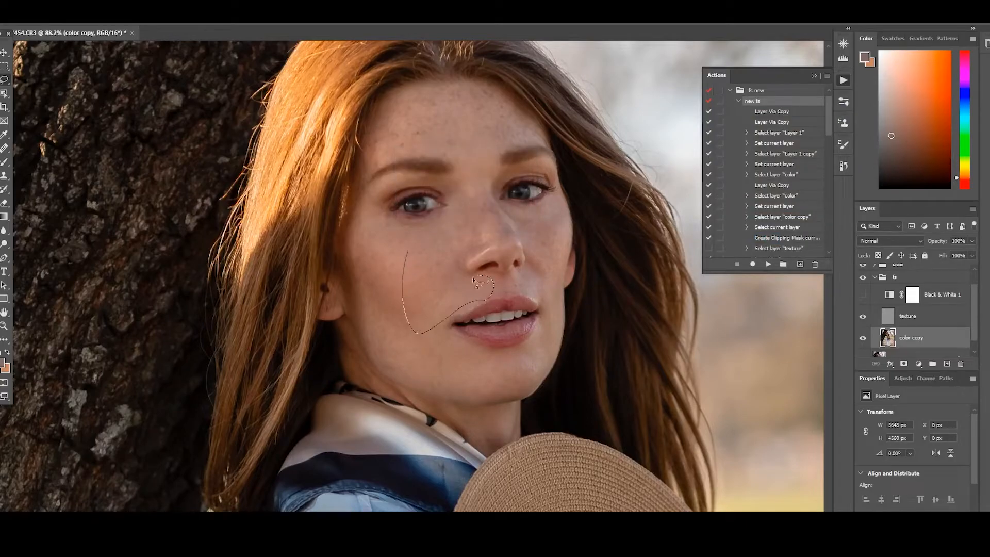
left_click_drag(449, 225, 449, 223)
key("ctrl+alt+f")
left_click(852, 112)
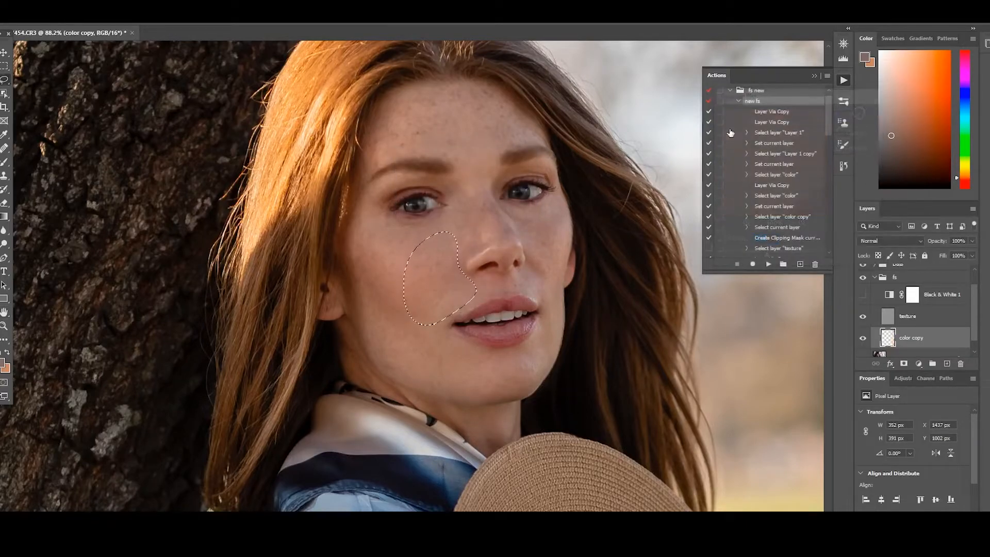
Step: Lasso the forehead above the eyebrows and apply a 16.6-pixel Gaussian Blur
mouse_move(389, 104)
left_mouse_down()
mouse_move(470, 173)
mouse_move(507, 140)
mouse_move(514, 110)
mouse_move(481, 83)
mouse_move(391, 100)
left_mouse_up()
key("ctrl+alt+f")
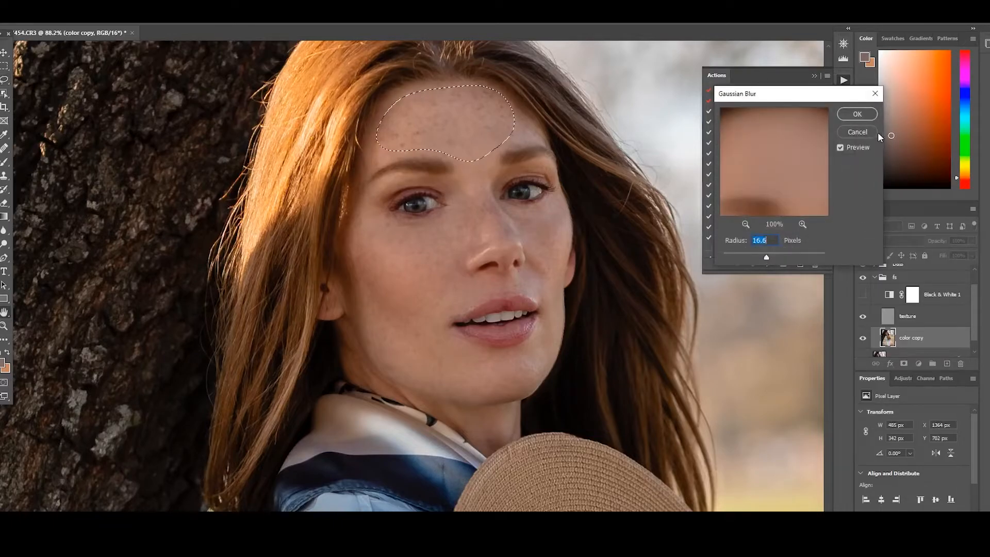
left_click(854, 112)
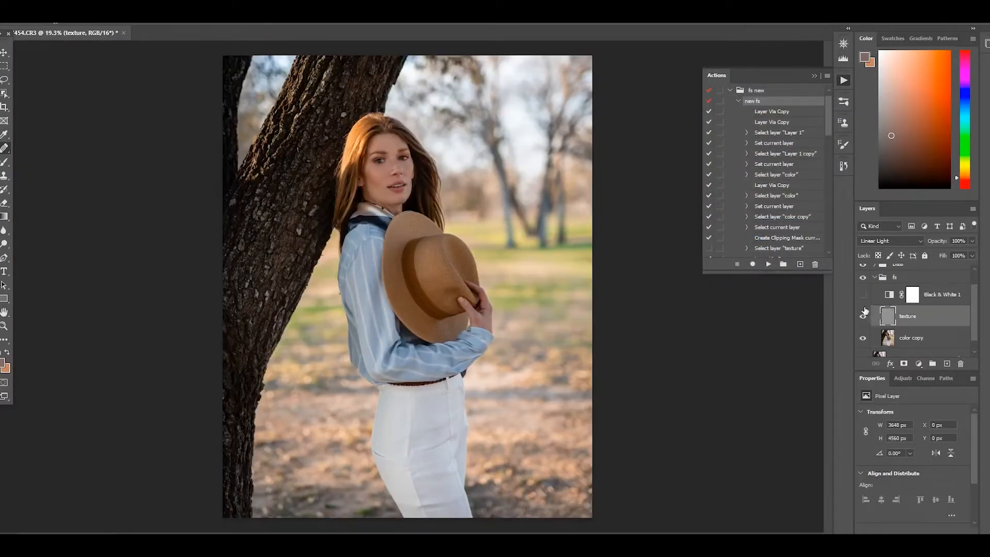
Step: Collapse the fs group in the layer stack
left_click(877, 279)
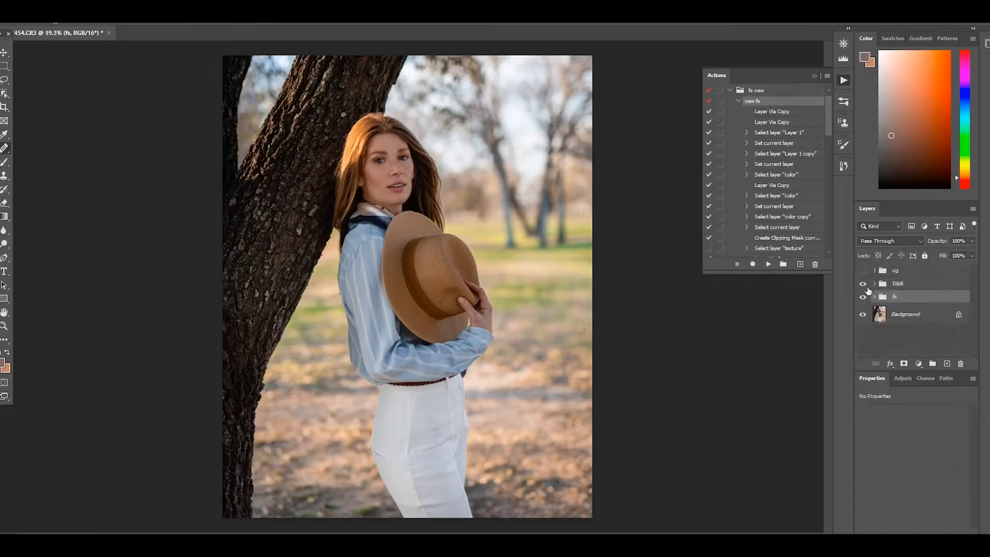
scroll(882, 289, "up", 1)
scroll(424, 171, "up", 1)
scroll(424, 170, "up", 5)
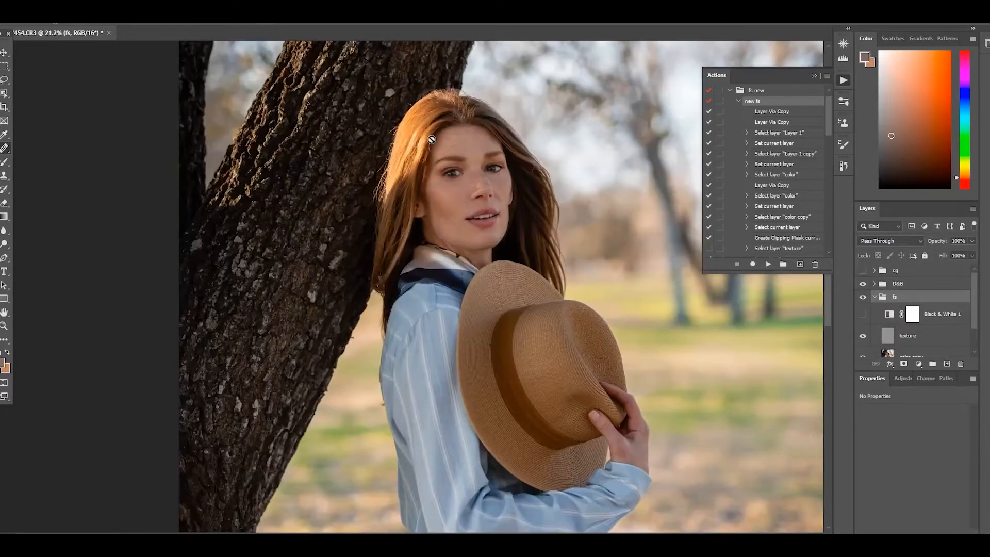
left_click(875, 297)
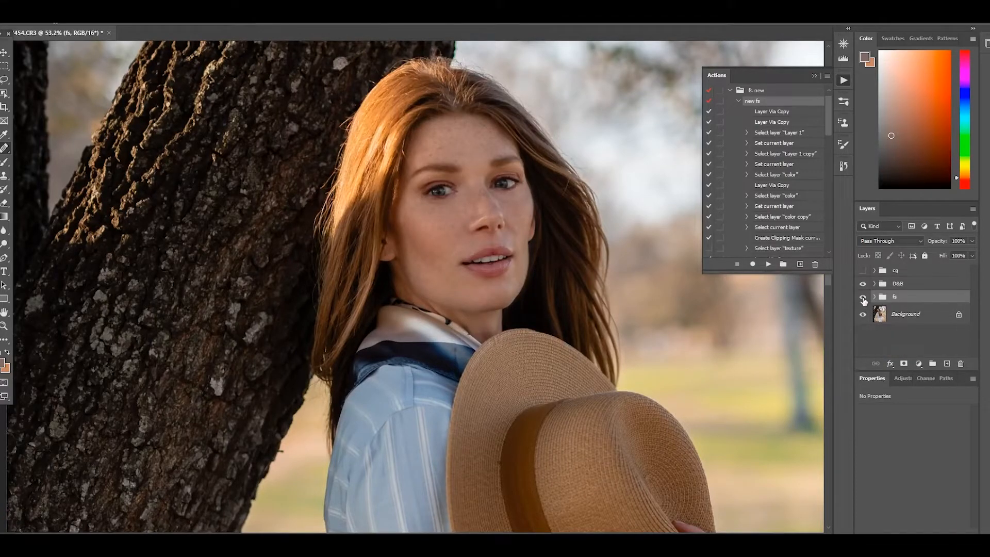
Step: Toggle the fs group's visibility to compare the face before and after the frequency separation retouch
left_click(863, 298)
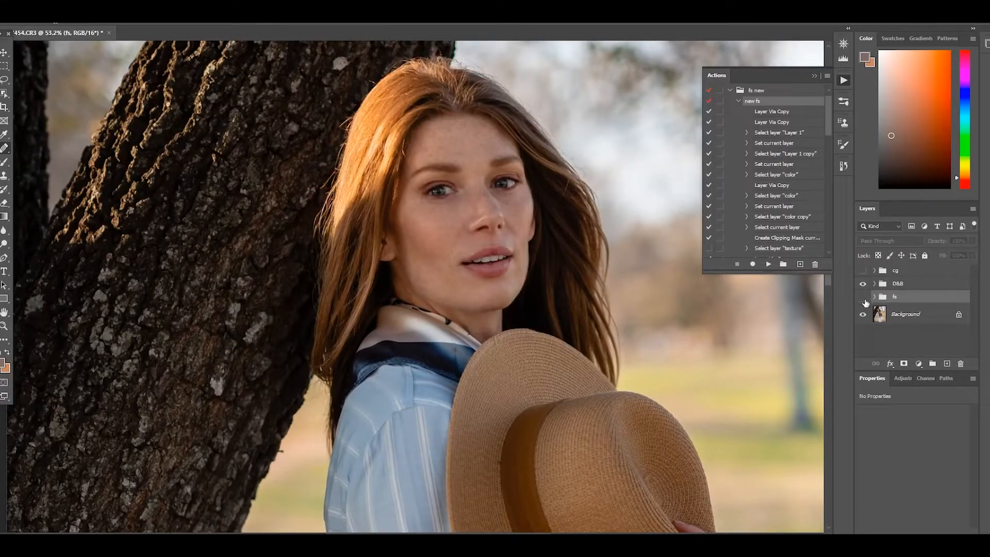
left_click(864, 298)
left_click(863, 298)
left_click(864, 298)
left_click(865, 298)
scroll(670, 263, "up", 5)
left_click_drag(666, 260, 574, 356)
left_click(864, 298)
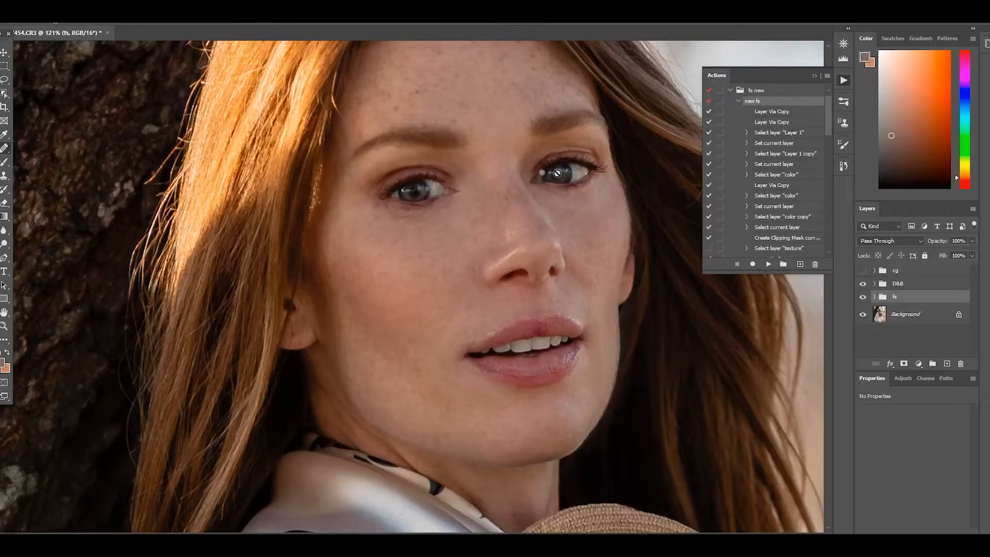
left_click(863, 299)
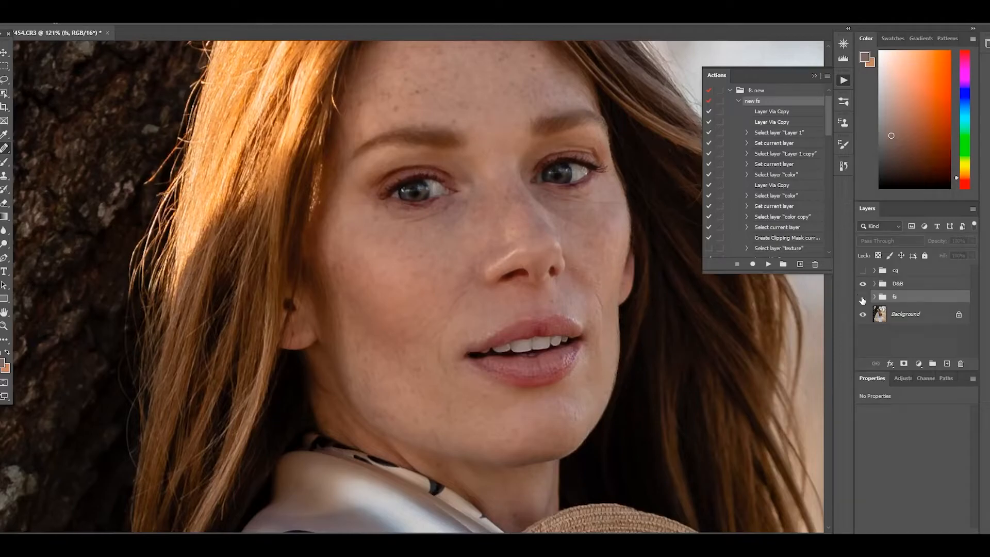
left_click(863, 297)
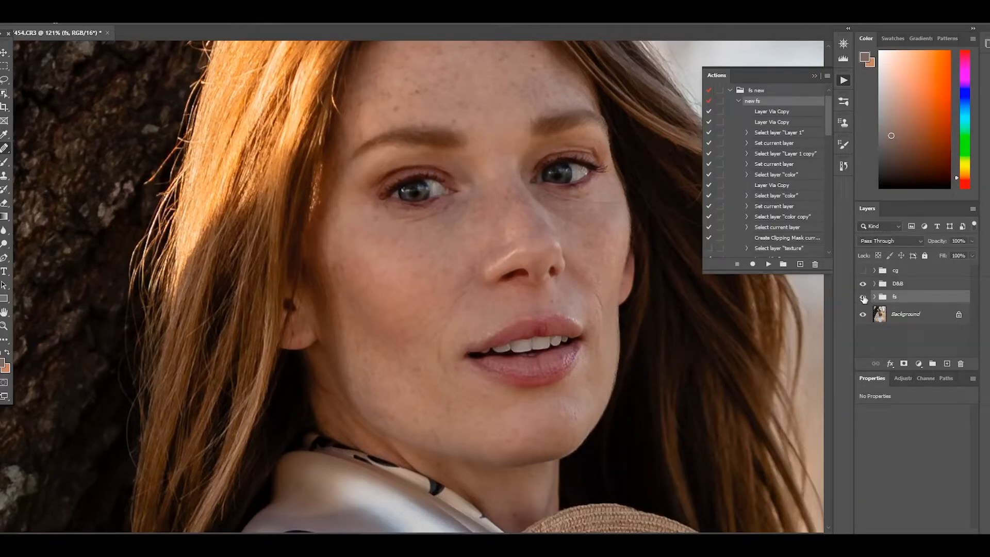
Step: Open the D&B group, select the Burn curves layer and examine the whole figure for dodging and burning
scroll(717, 314, "down", 5)
scroll(718, 315, "down", 3)
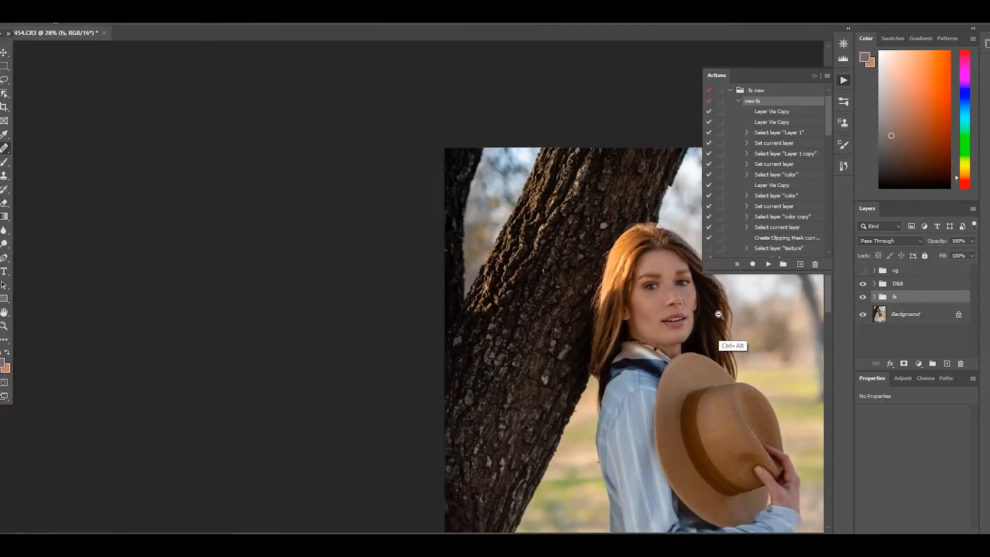
key("ctrl+0")
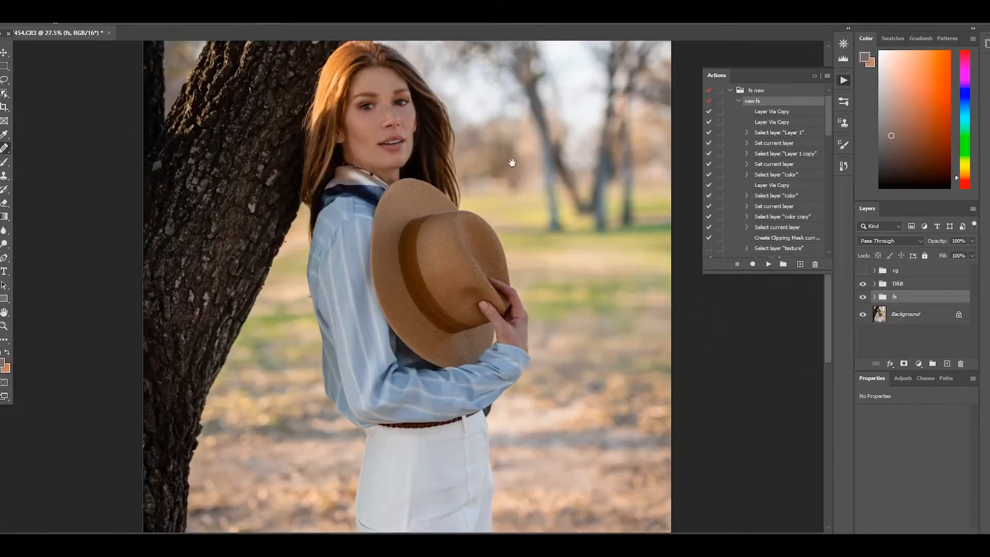
left_click_drag(512, 163, 552, 268)
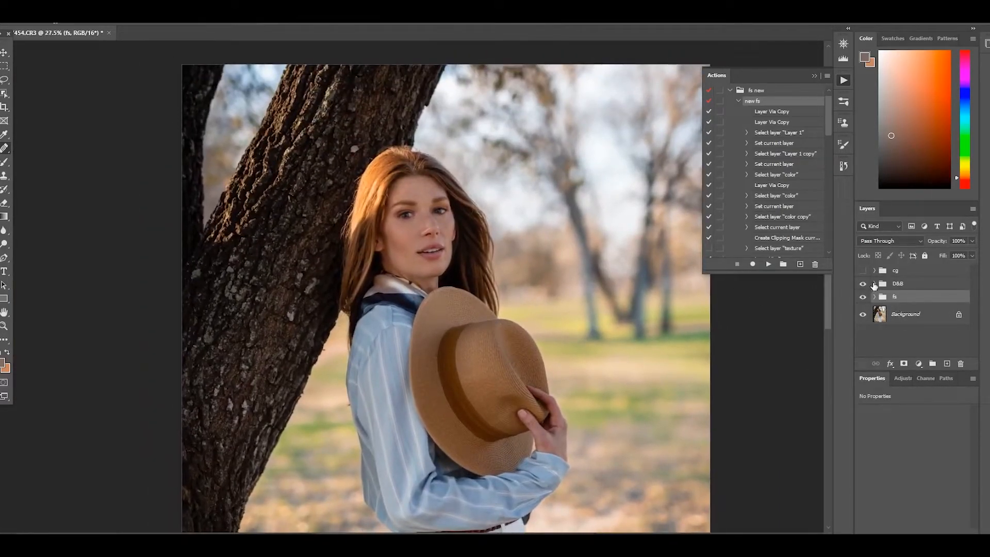
left_click(874, 283)
left_click(936, 325)
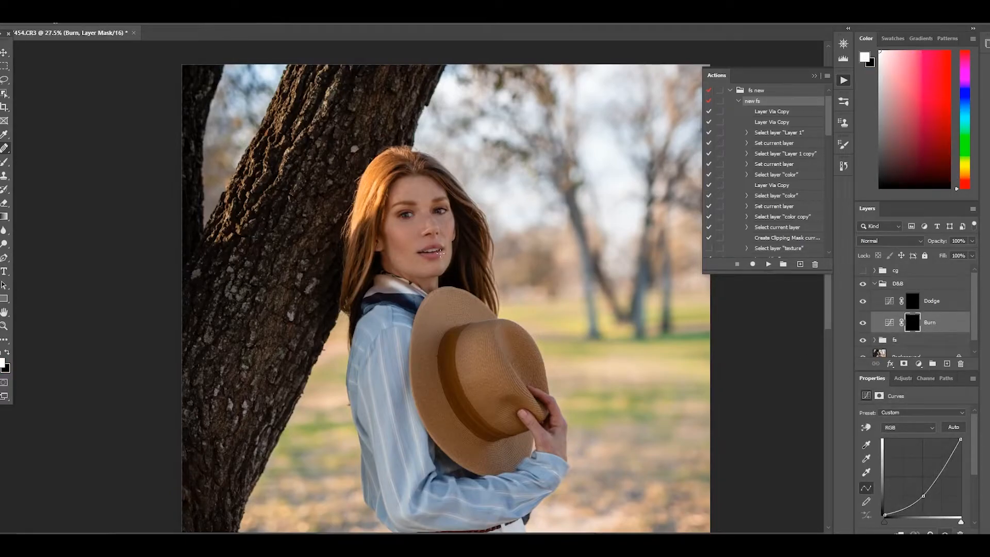
left_click_drag(458, 267, 452, 188)
scroll(434, 200, "up", 1)
scroll(434, 200, "down", 6)
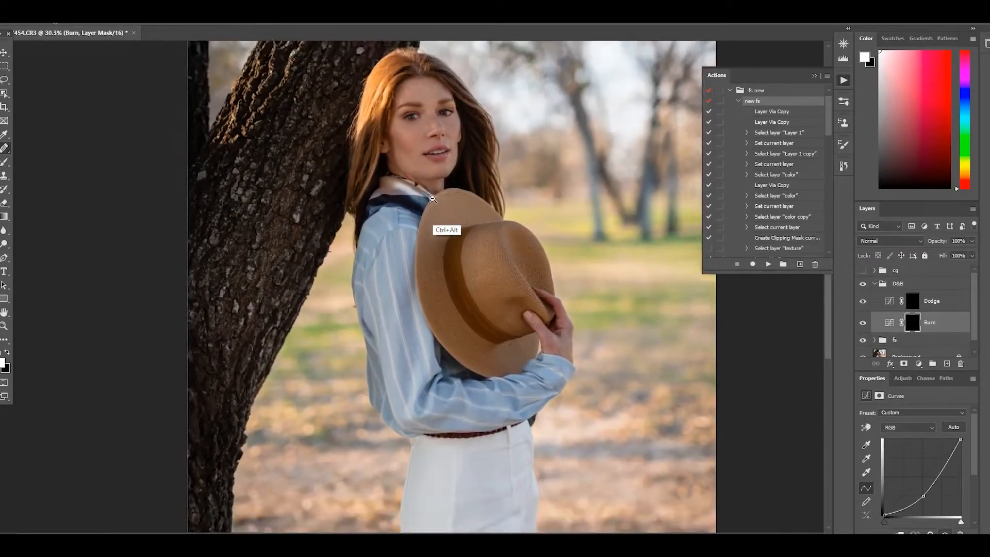
scroll(431, 198, "up", 3)
scroll(432, 198, "up", 1)
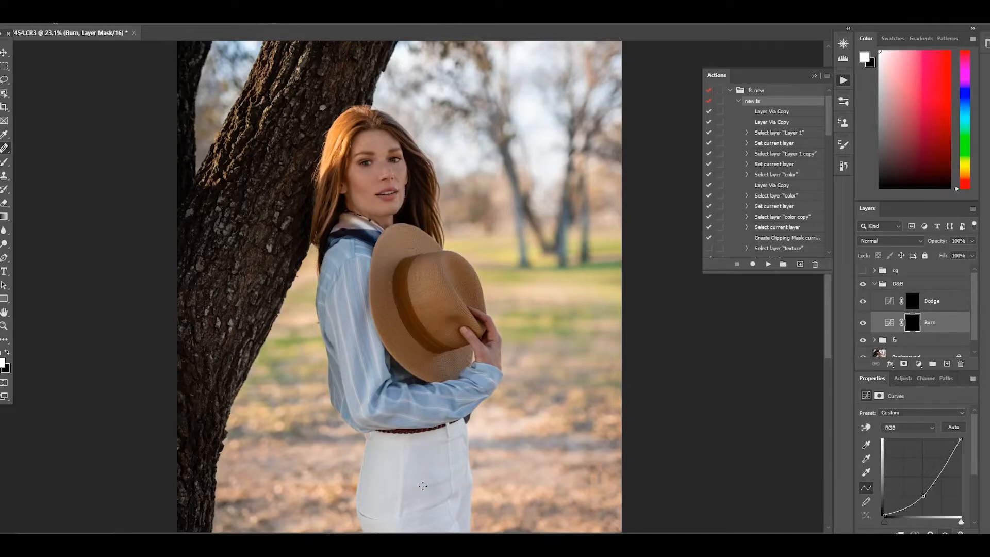
Step: Collapse the D&B group and duplicate it
left_click(876, 285)
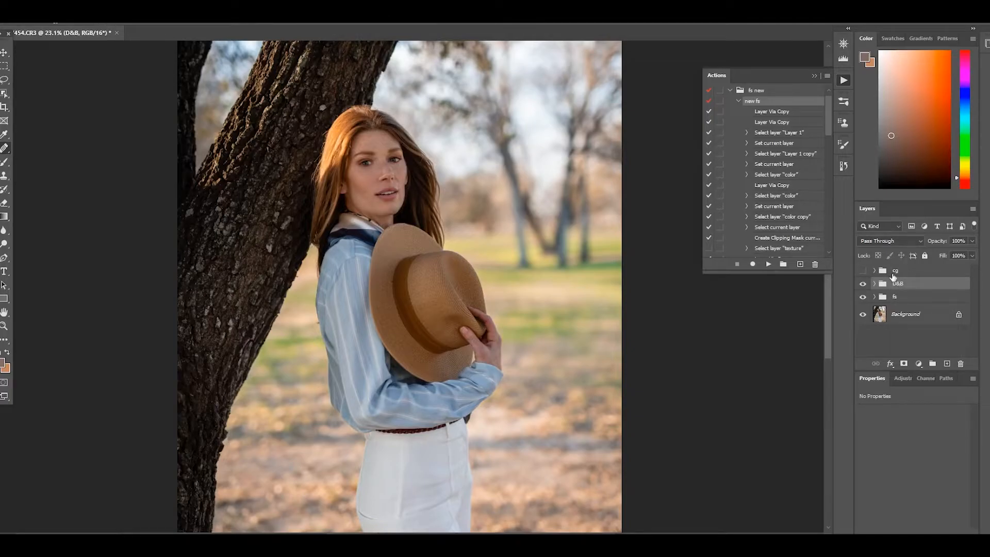
key("ctrl+j")
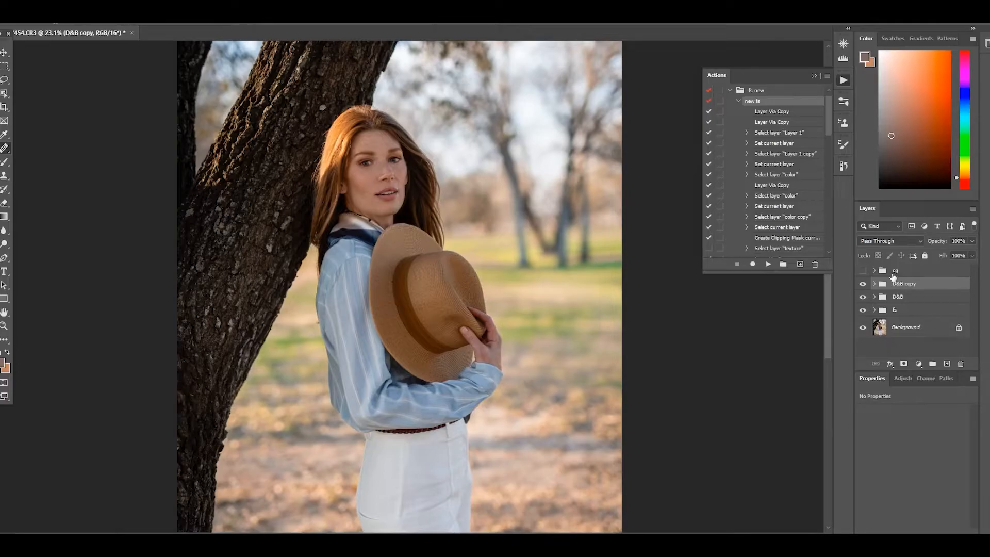
Step: Rename the original D&B group as D&B face and its copy as D&B clothes
left_click(907, 299)
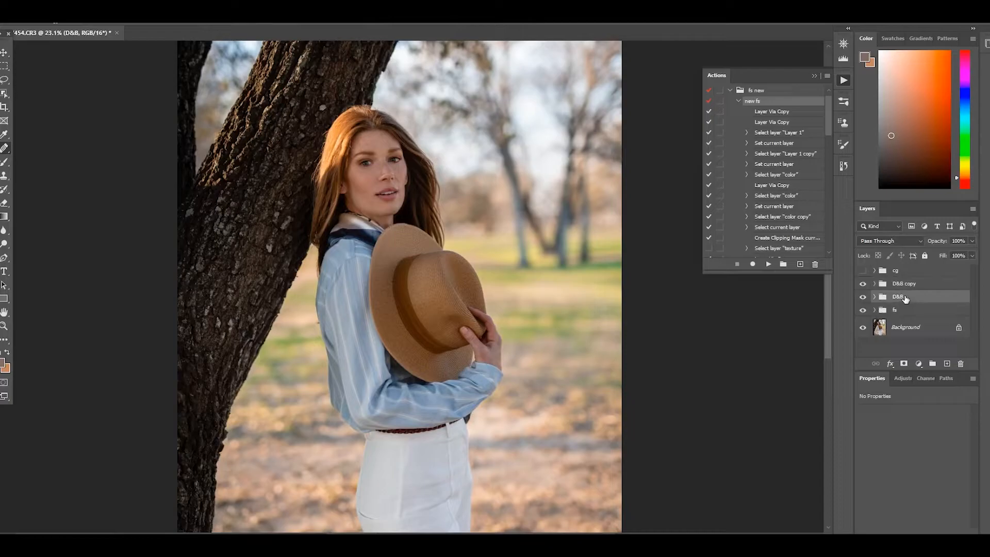
double_click(908, 301)
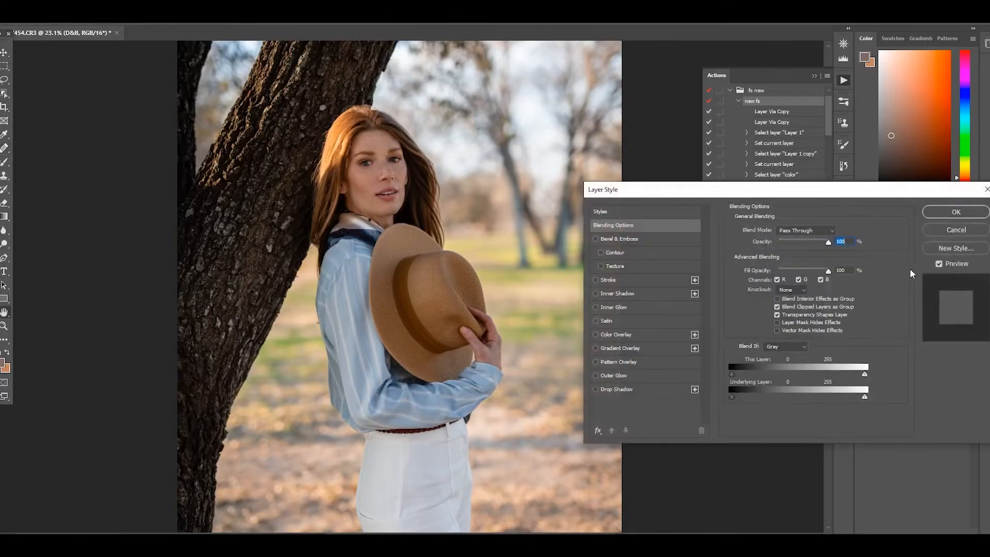
left_click(958, 230)
double_click(898, 297)
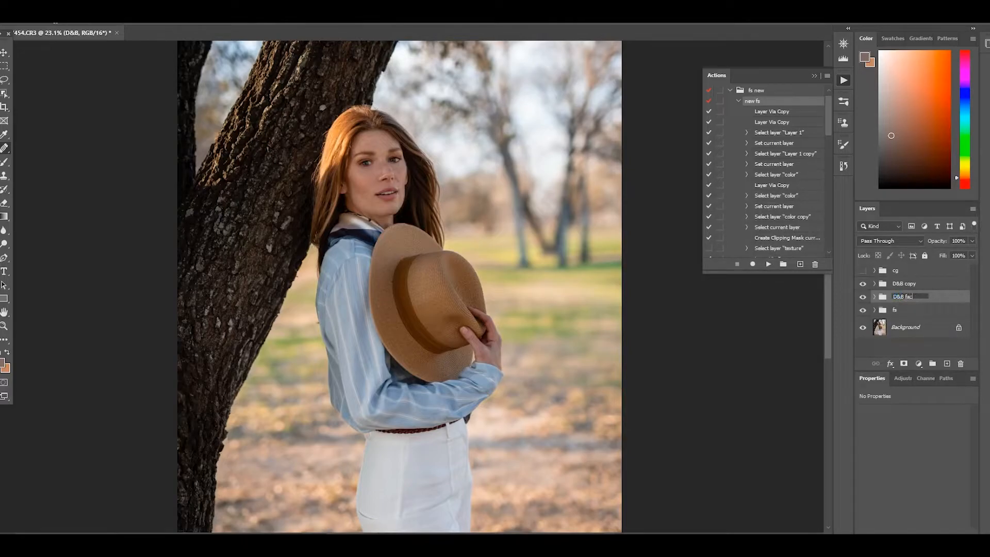
key("Return")
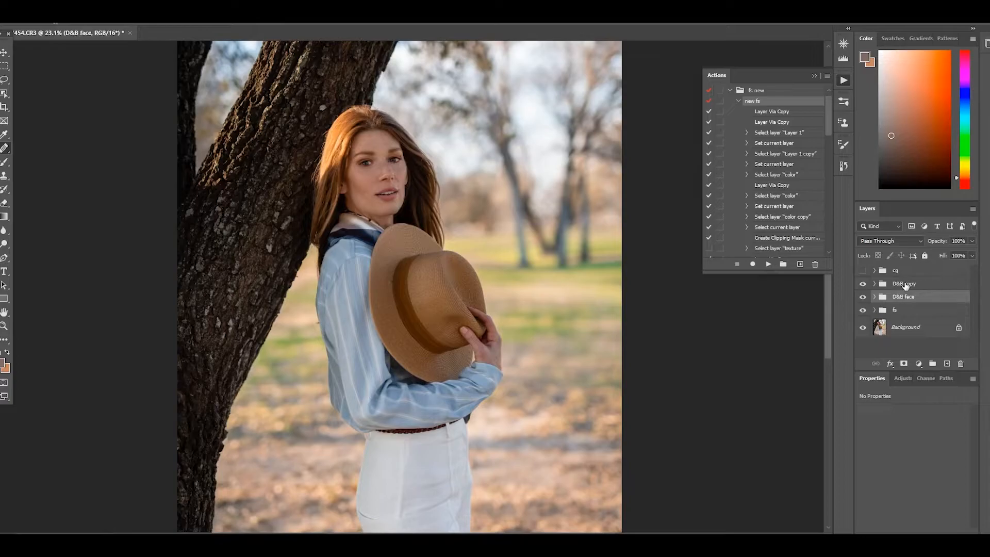
double_click(906, 283)
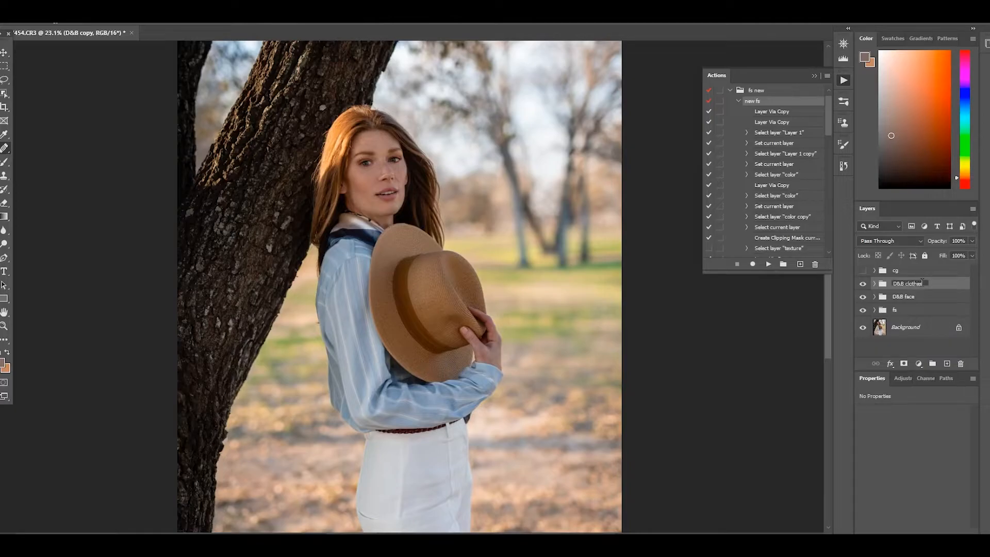
key("Return")
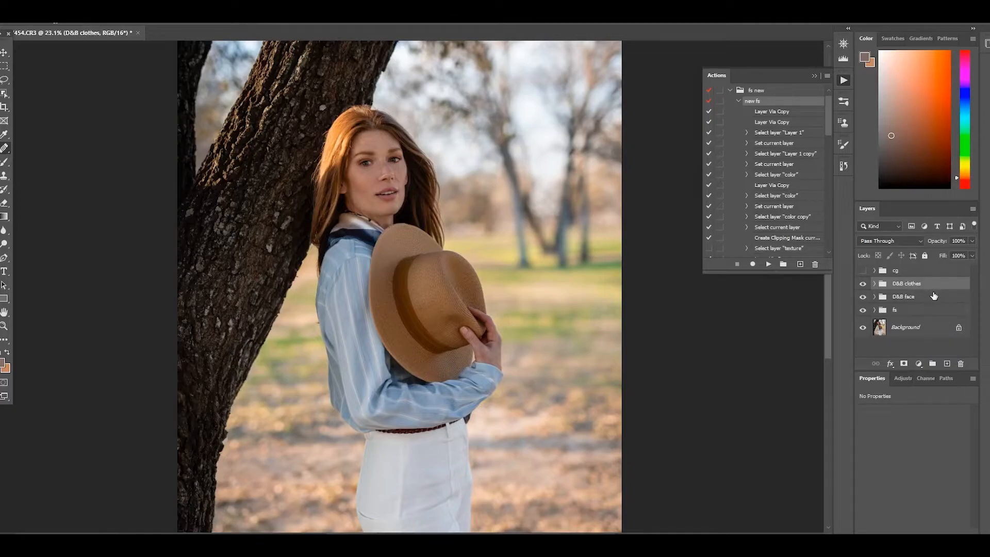
Step: Using the Brush tool on the D&B face group's Burn mask, darken the nose contours and lips with a small brush
left_click(908, 299)
left_click(875, 297)
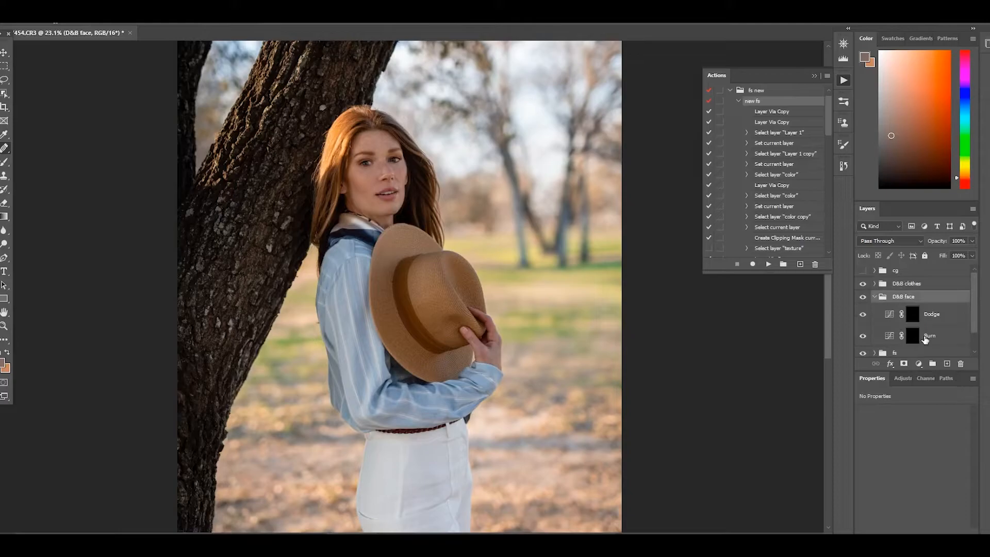
left_click(925, 338)
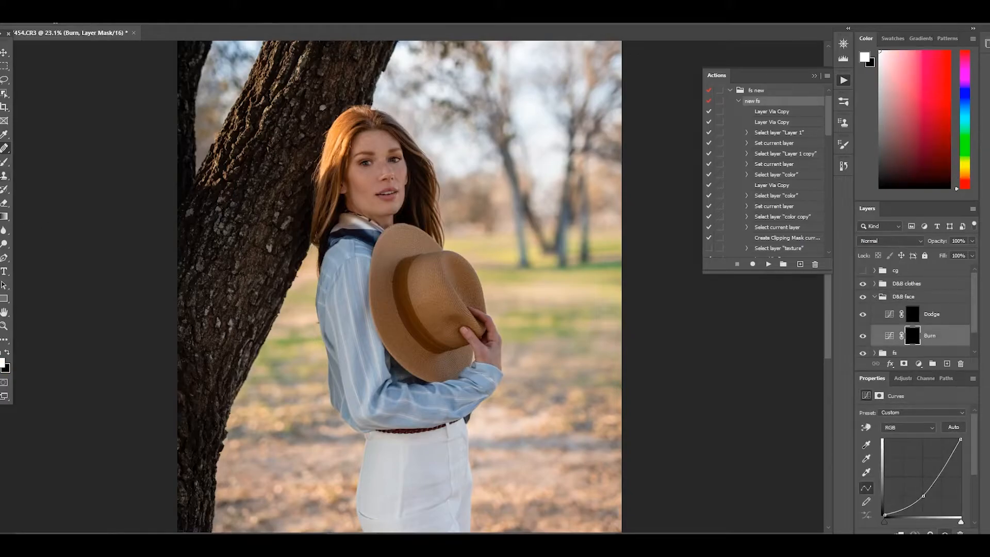
left_click(6, 162)
left_click(41, 162)
scroll(401, 176, "up", 3)
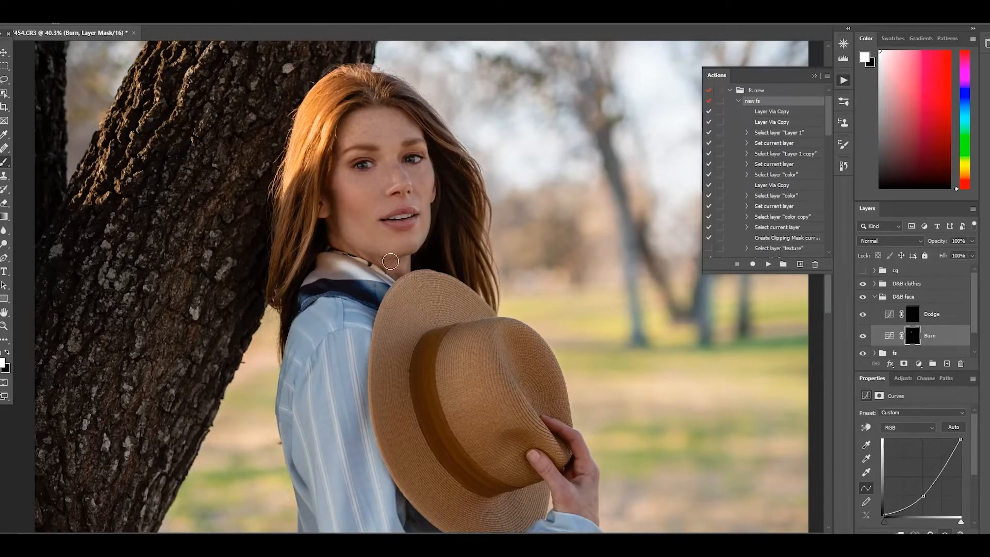
scroll(389, 254, "up", 2)
key("bracketleft")
key("bracketleft")
key("bracketleft")
key("bracketleft")
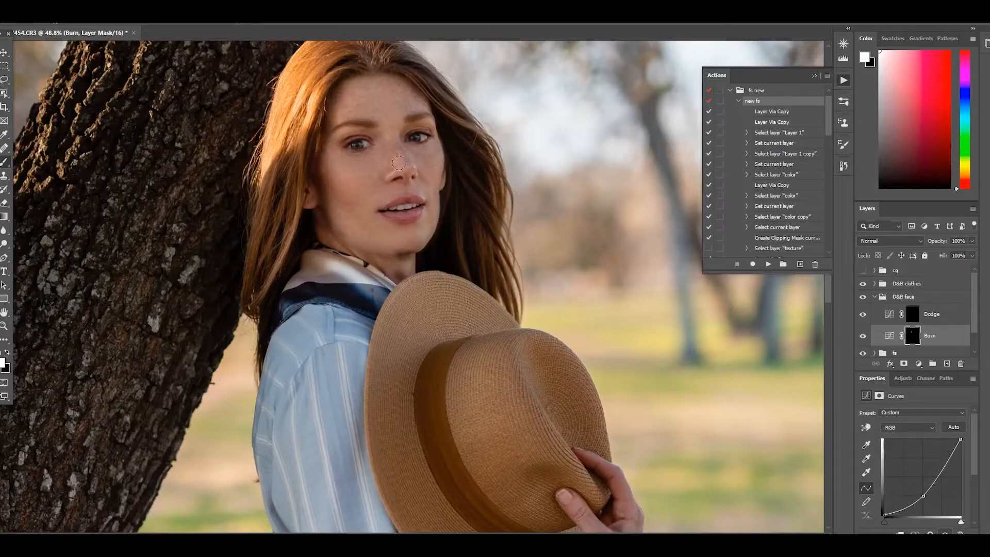
key("bracketleft")
key("bracketleft")
left_click_drag(399, 180, 406, 179)
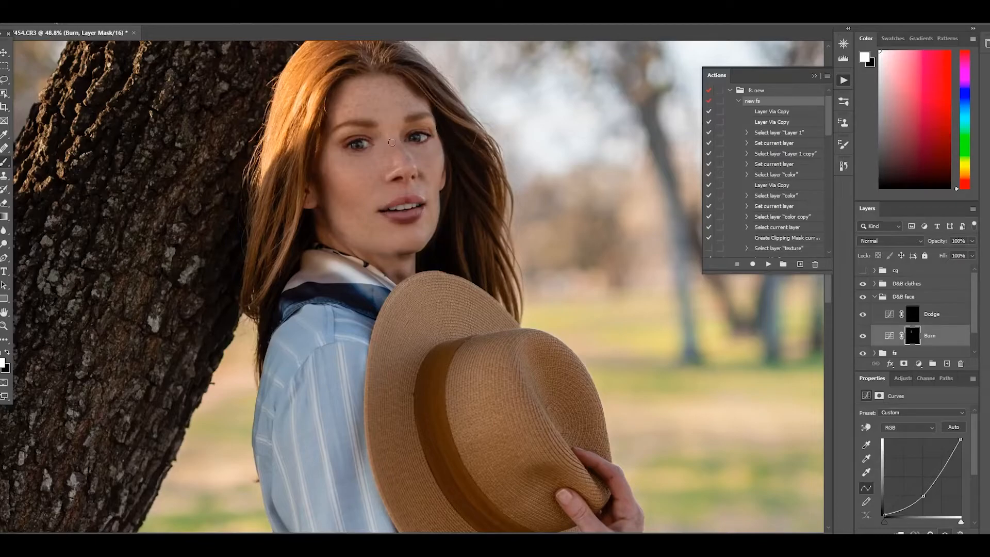
Step: Burn the cheek hollow and outer contours of the face with a larger brush on the same mask
scroll(397, 141, "down", 2)
scroll(427, 133, "down", 3)
scroll(398, 144, "up", 3)
key("bracketright")
key("bracketright")
key("bracketright")
key("bracketright")
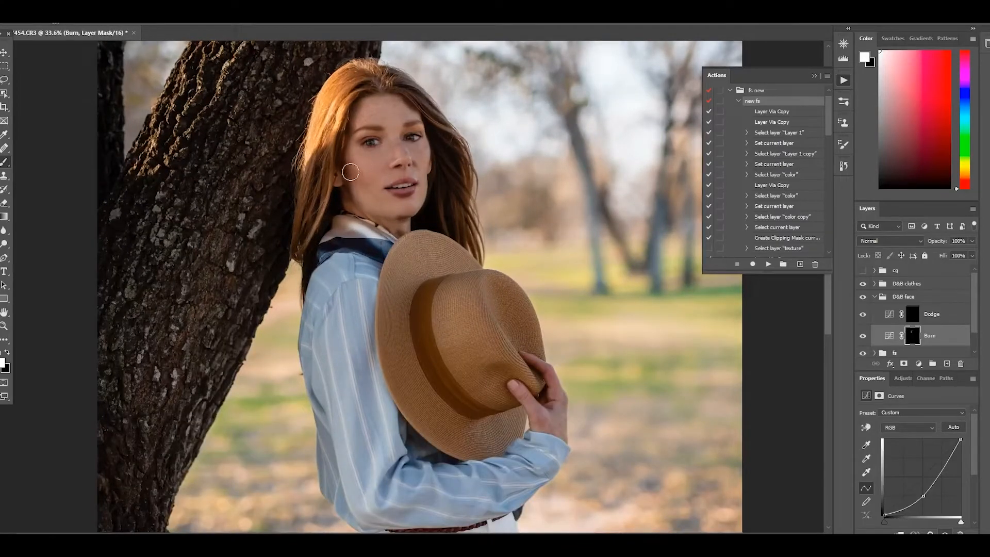
left_click_drag(351, 167, 367, 187)
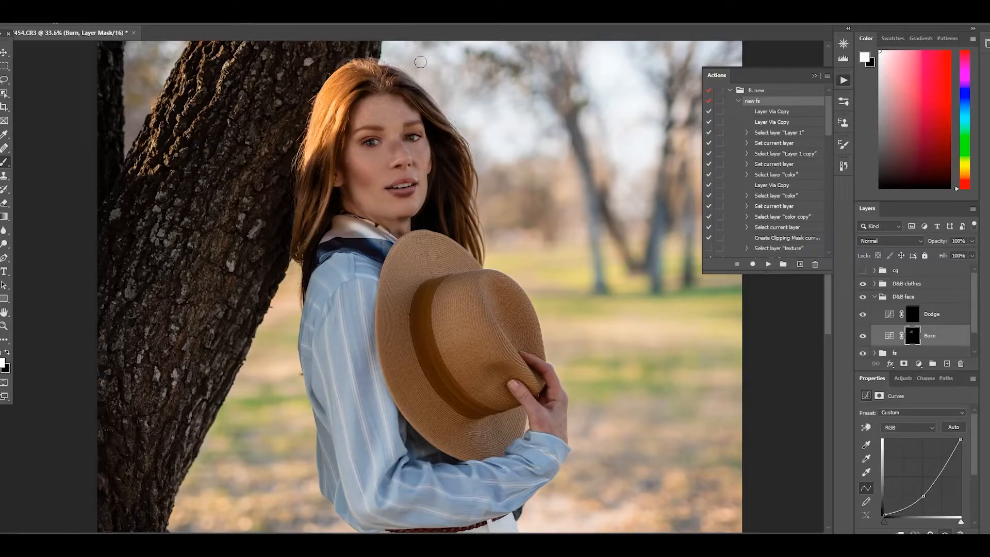
Step: Brighten the forehead, nose and cheek highlights on the D&B face group's Dodge mask
left_click(948, 318)
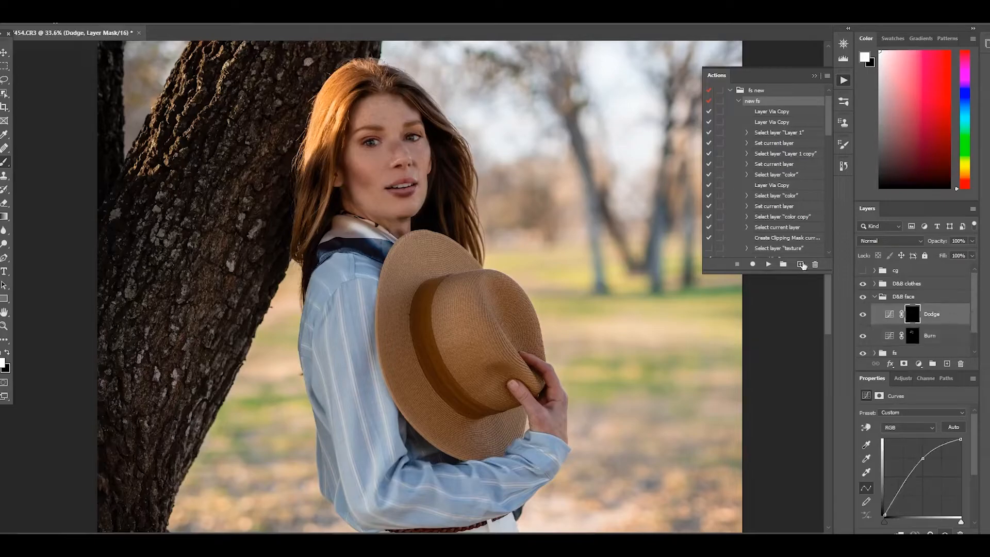
key("]")
mouse_move(360, 118)
left_mouse_down()
mouse_move(430, 114)
mouse_move(352, 123)
mouse_move(392, 100)
mouse_move(355, 112)
mouse_move(373, 105)
mouse_move(404, 120)
mouse_move(394, 133)
mouse_move(402, 162)
left_mouse_up()
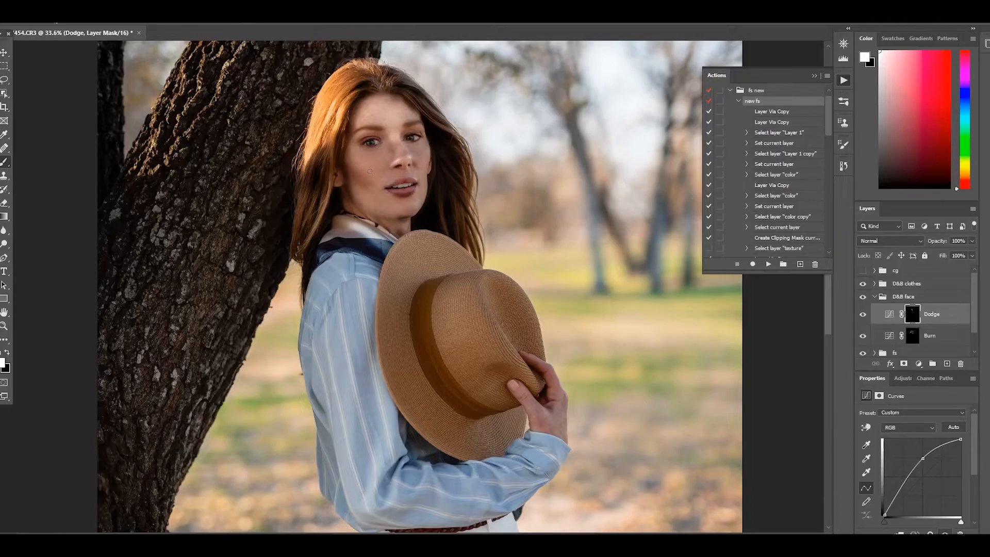
mouse_move(357, 158)
left_mouse_down()
mouse_move(382, 167)
mouse_move(373, 156)
mouse_move(377, 173)
left_mouse_up()
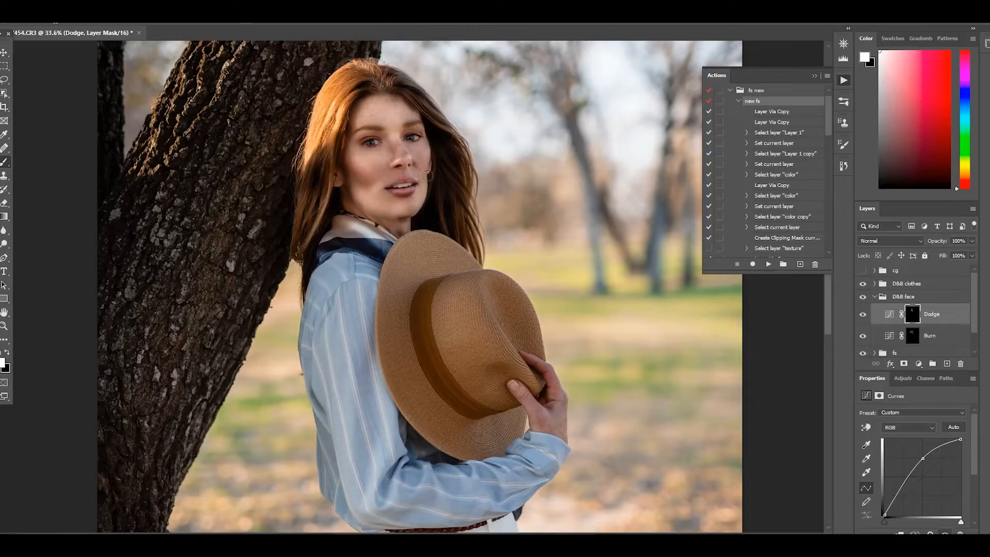
Step: Dodge the hair highlights beside the face with a larger brush
key("bracketright")
key("bracketright")
key("bracketright")
key("bracketright")
key("bracketright")
key("bracketright")
mouse_move(333, 114)
left_mouse_down()
mouse_move(324, 119)
mouse_move(333, 102)
mouse_move(320, 133)
left_mouse_up()
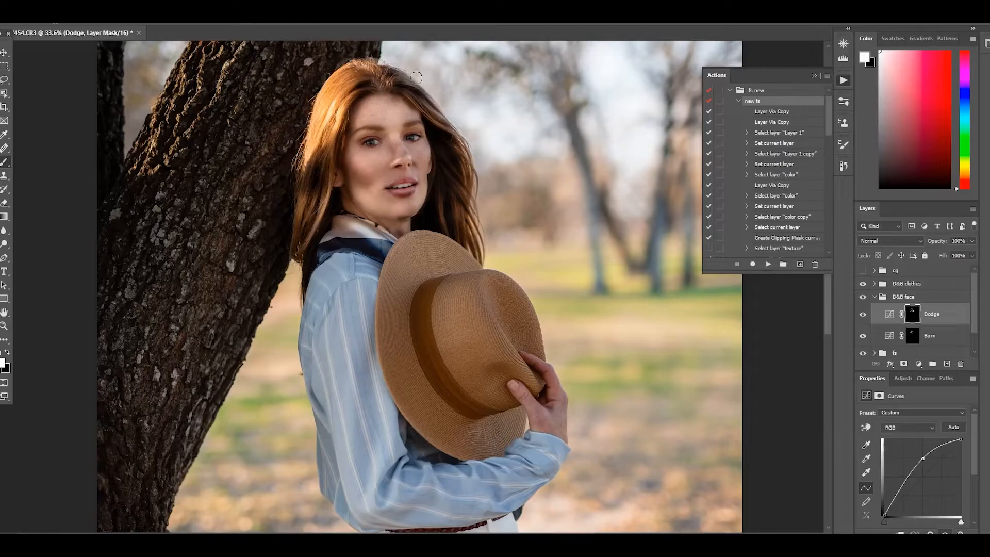
Step: Collapse the D&B face group and lower its opacity to soften the face dodging and burning
scroll(561, 196, "down", 5)
scroll(560, 193, "up", 5)
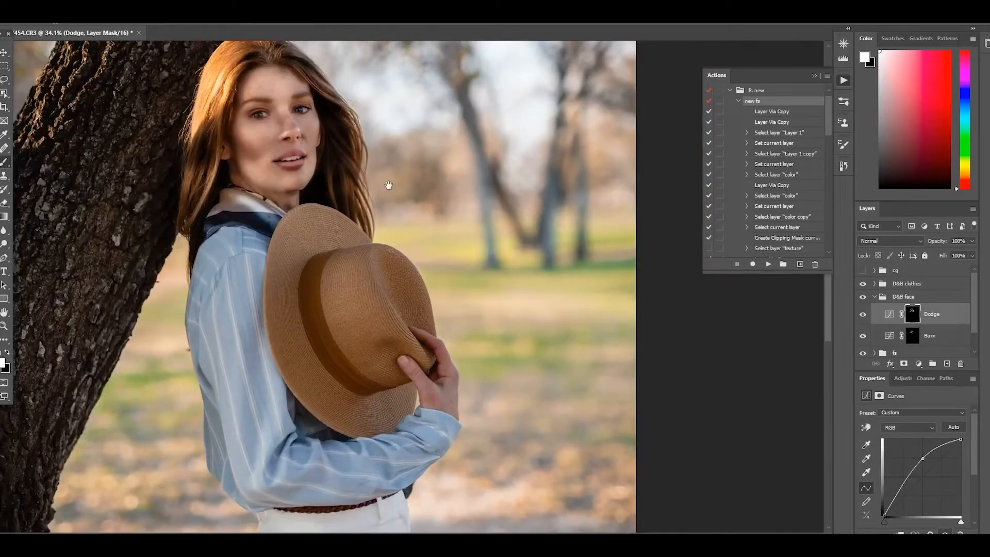
left_click_drag(367, 170, 478, 219)
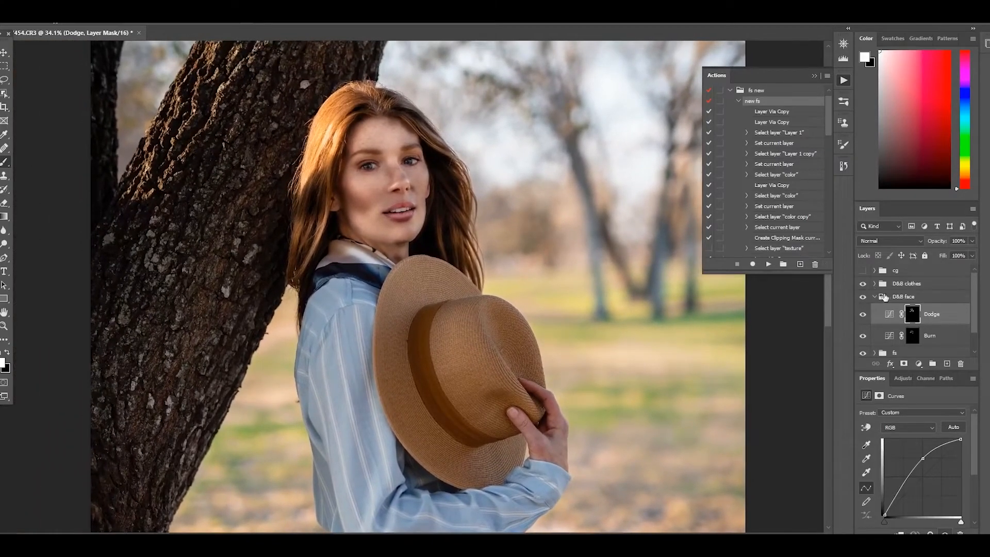
left_click(875, 297)
left_click(972, 242)
left_click_drag(973, 255, 902, 260)
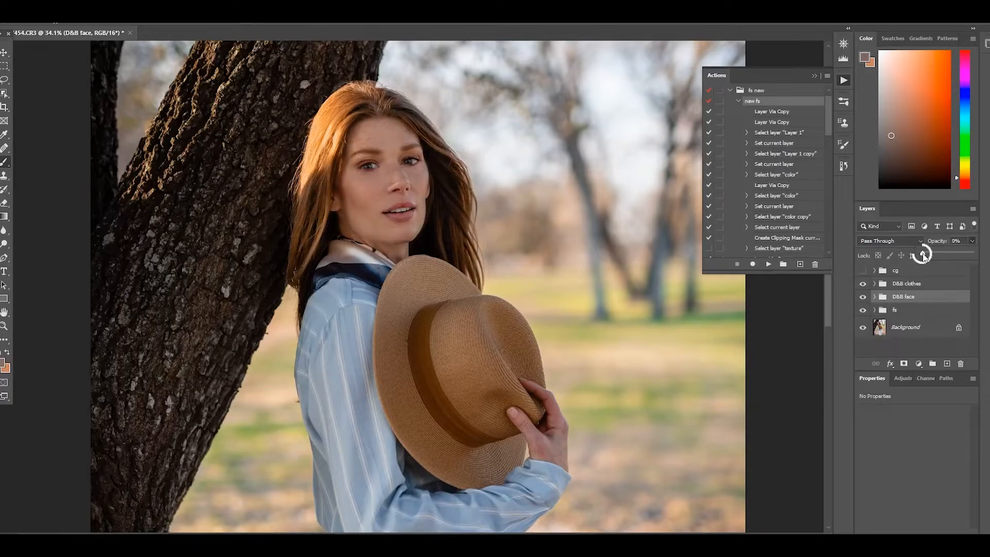
left_click(923, 253)
Step: Toggle the D&B face group's visibility to compare the face before and after dodging and burning
left_click(864, 298)
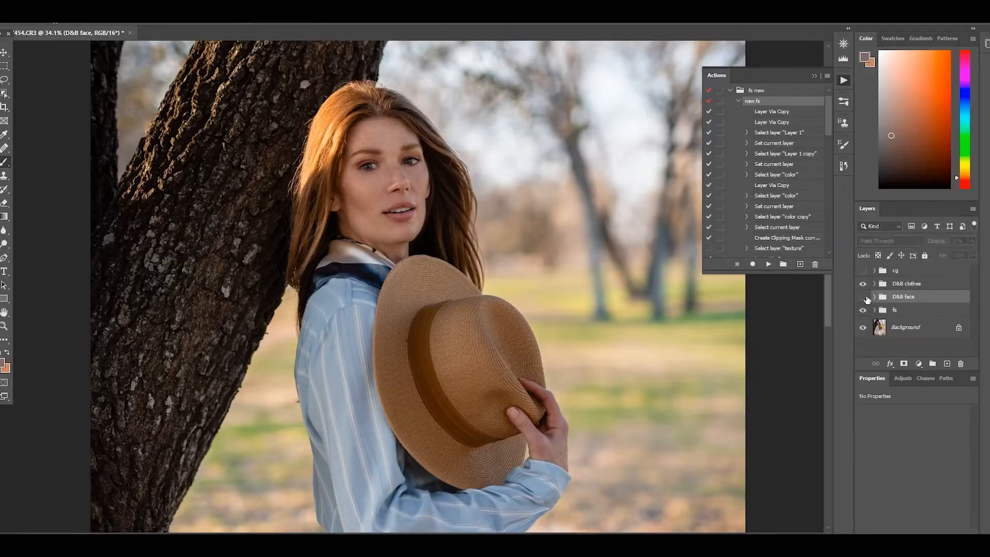
left_click(865, 298)
left_click(864, 297)
left_click(865, 298)
left_click(866, 298)
left_click(867, 299)
left_click(868, 300)
left_click(864, 298)
left_click(868, 301)
left_click(869, 302)
left_click(870, 305)
left_click(863, 297)
left_click(865, 299)
left_click(865, 299)
left_click(865, 299)
left_click(865, 299)
left_click(865, 299)
left_click(865, 299)
Step: Open the D&B clothes group and paint on its Burn mask to darken the shirt's folds and shadow edges
left_click(898, 289)
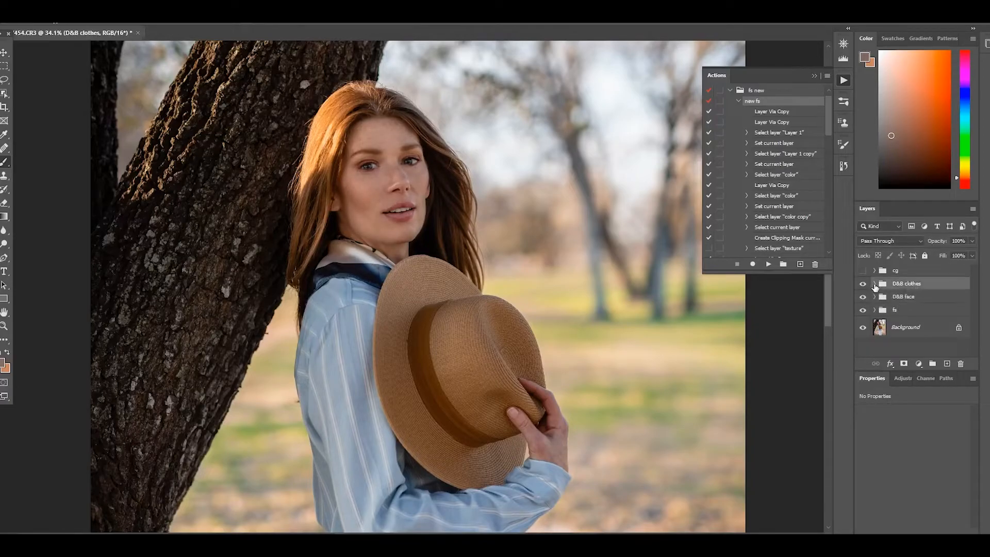
left_click(875, 283)
left_click(938, 322)
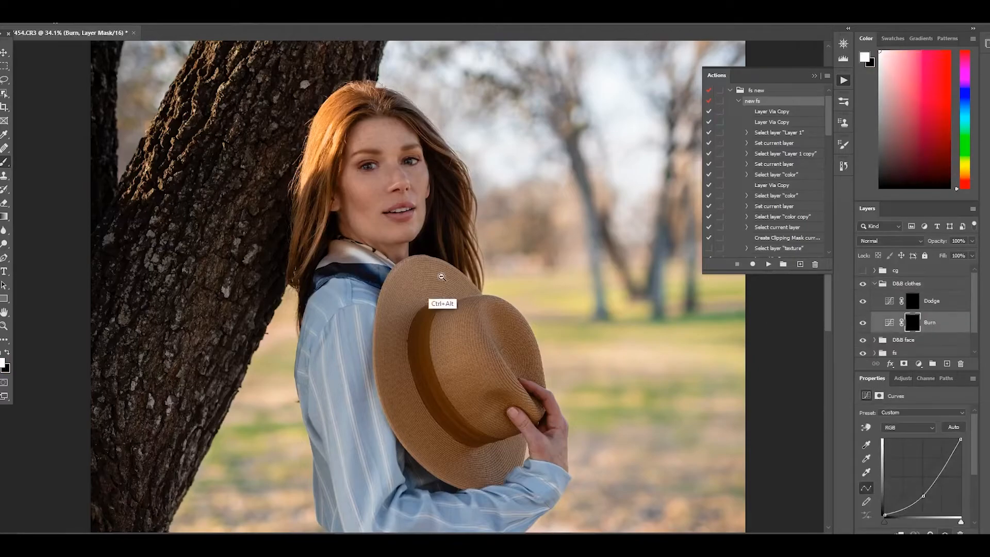
scroll(439, 276, "down", 5)
scroll(432, 282, "up", 3)
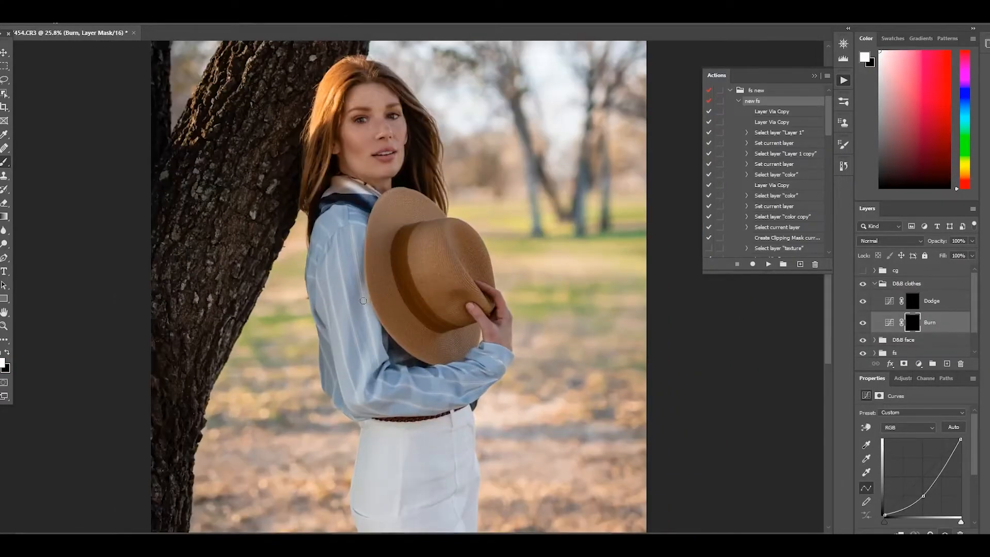
left_click_drag(360, 281, 364, 410)
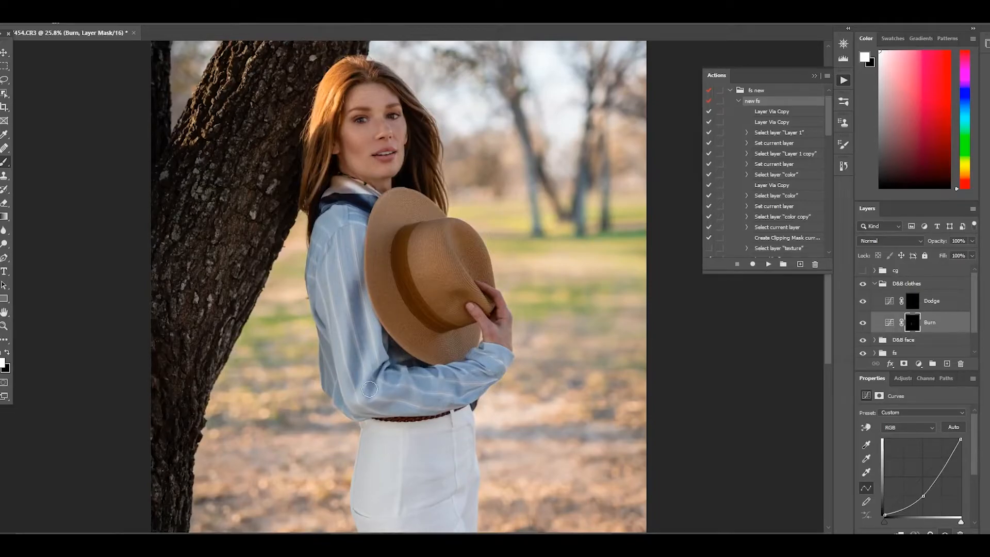
mouse_move(400, 364)
left_mouse_down()
mouse_move(453, 367)
mouse_move(460, 396)
mouse_move(469, 371)
mouse_move(450, 367)
mouse_move(482, 350)
mouse_move(396, 365)
mouse_move(397, 352)
mouse_move(406, 355)
mouse_move(383, 349)
left_mouse_up()
mouse_move(328, 372)
left_mouse_down()
mouse_move(341, 390)
mouse_move(342, 409)
mouse_move(313, 328)
mouse_move(322, 330)
mouse_move(316, 308)
left_mouse_up()
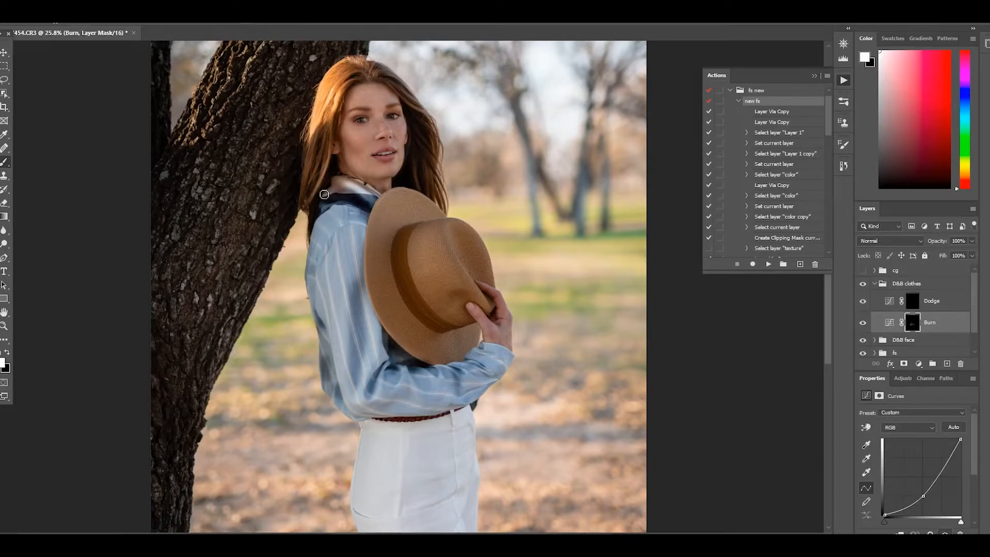
Step: Burn the shadows along the hat's brim and crown, adjusting the brush size to each area
key("bracketright")
key("bracketright")
key("bracketright")
key("bracketright")
key("bracketright")
mouse_move(384, 228)
left_mouse_down()
mouse_move(397, 309)
mouse_move(443, 345)
left_mouse_up()
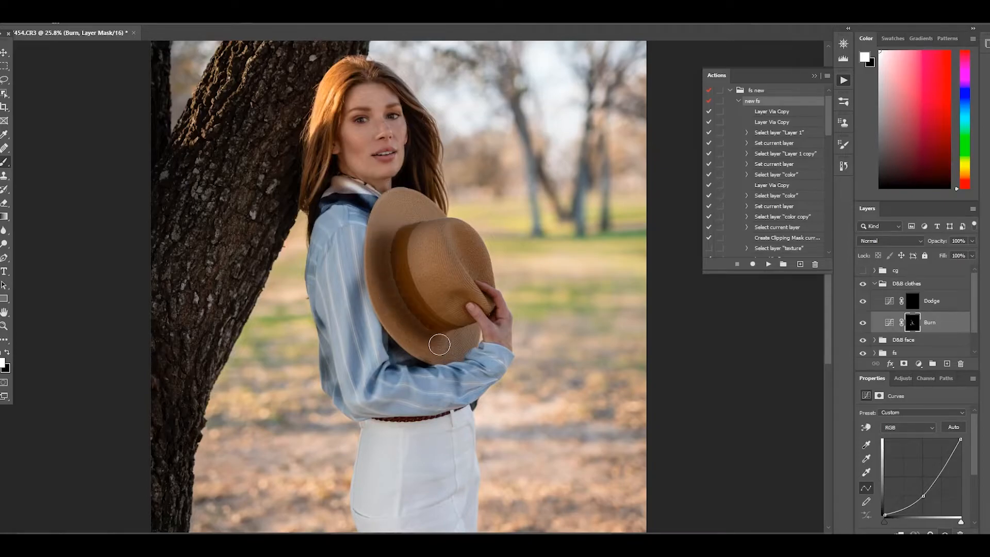
key("bracketleft")
mouse_move(458, 294)
left_mouse_down()
mouse_move(481, 267)
mouse_move(458, 232)
mouse_move(481, 270)
left_mouse_up()
key("bracketleft")
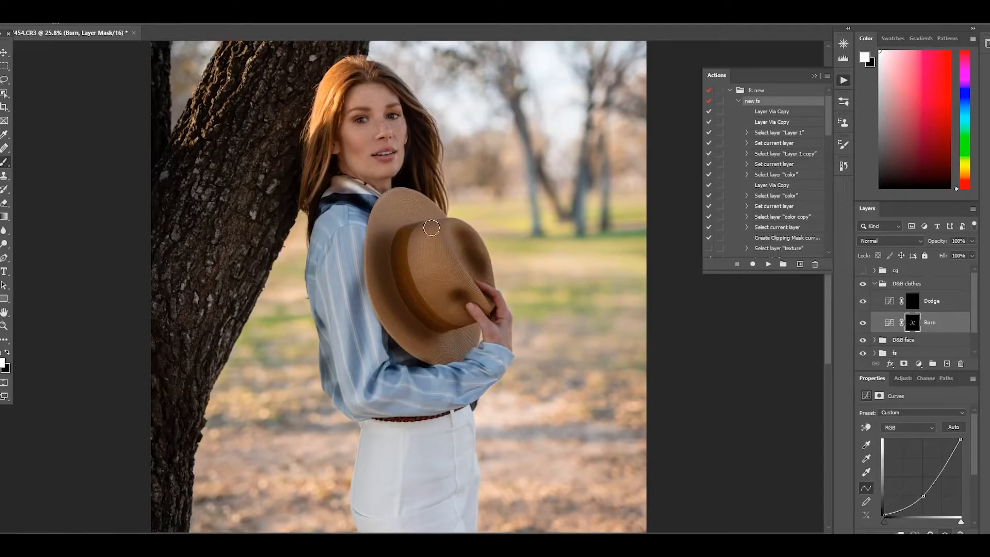
left_click_drag(432, 210, 419, 204)
left_click_drag(456, 352, 467, 338)
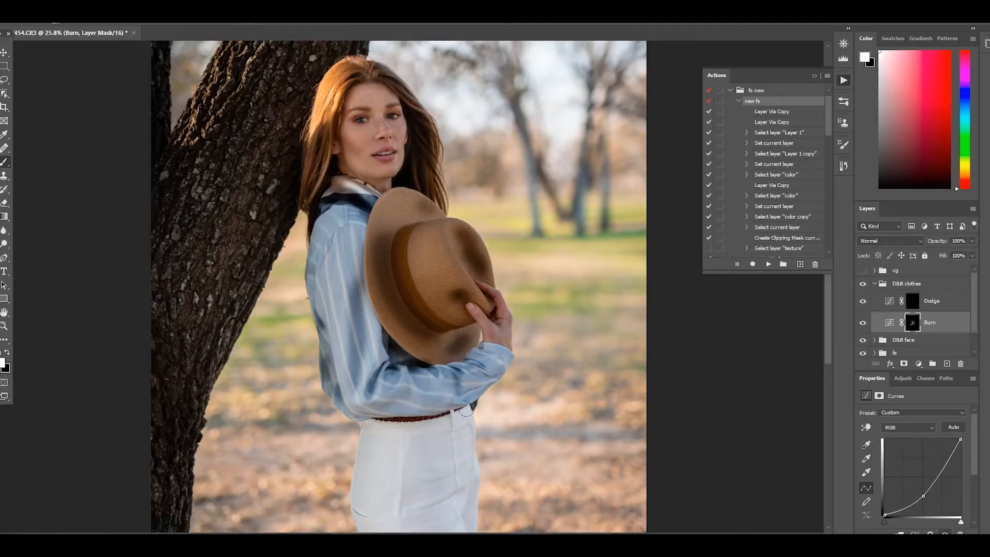
Step: Burn the shaded areas of the white trousers from the waist down to the thigh
left_click(452, 480, "alt")
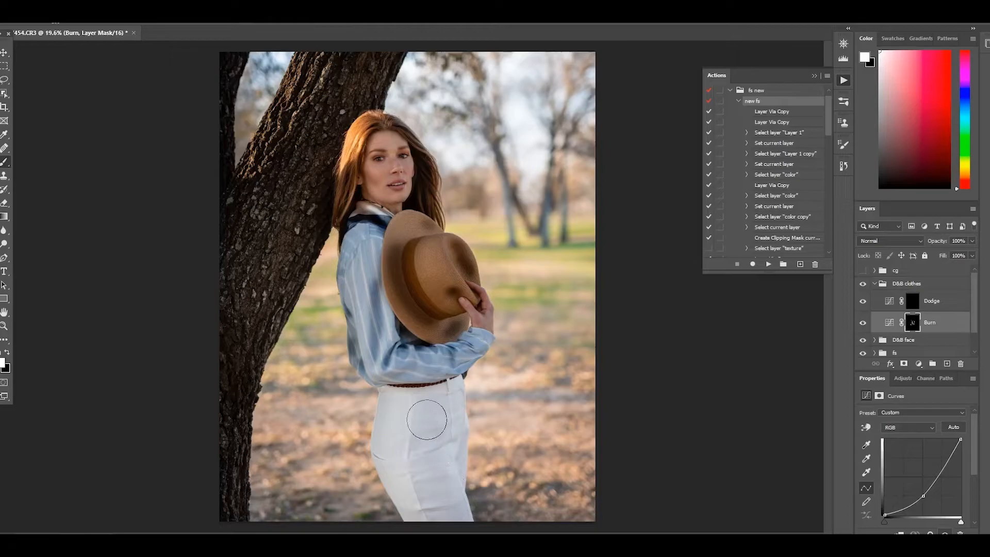
left_click_drag(433, 423, 456, 527)
key("bracketleft")
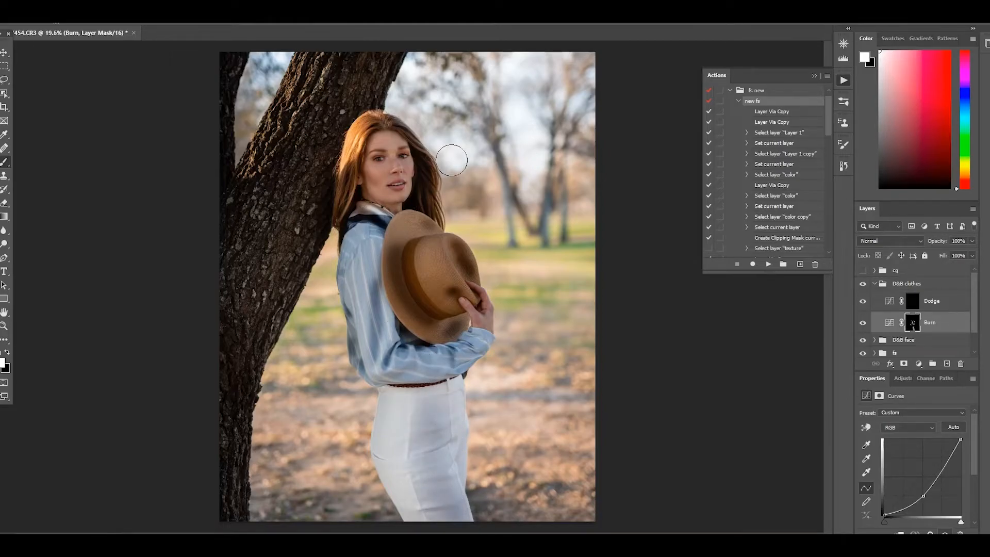
Step: Brighten the highlights of the white trousers on the D&B clothes group's Dodge mask
left_click(944, 306)
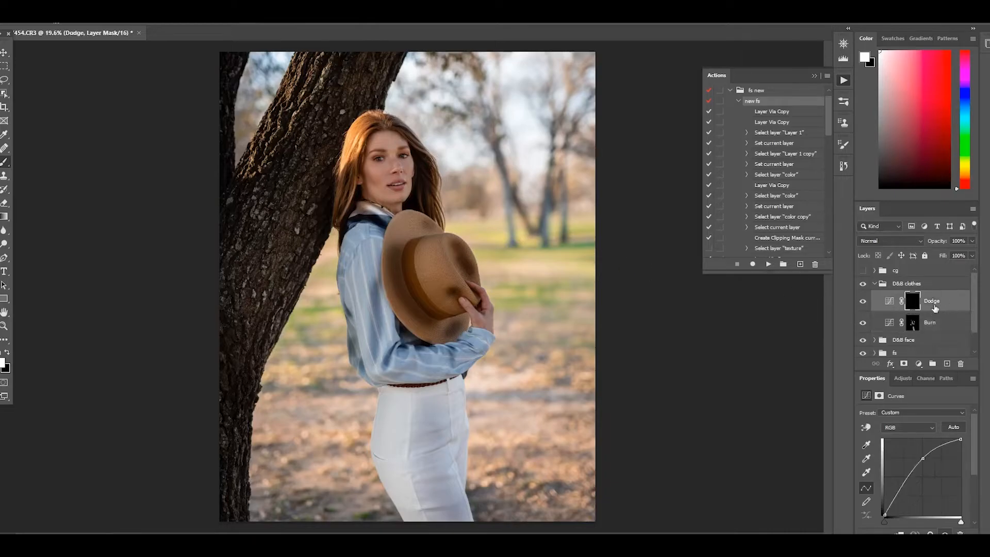
mouse_move(396, 406)
left_mouse_down()
mouse_move(393, 470)
mouse_move(439, 503)
left_mouse_up()
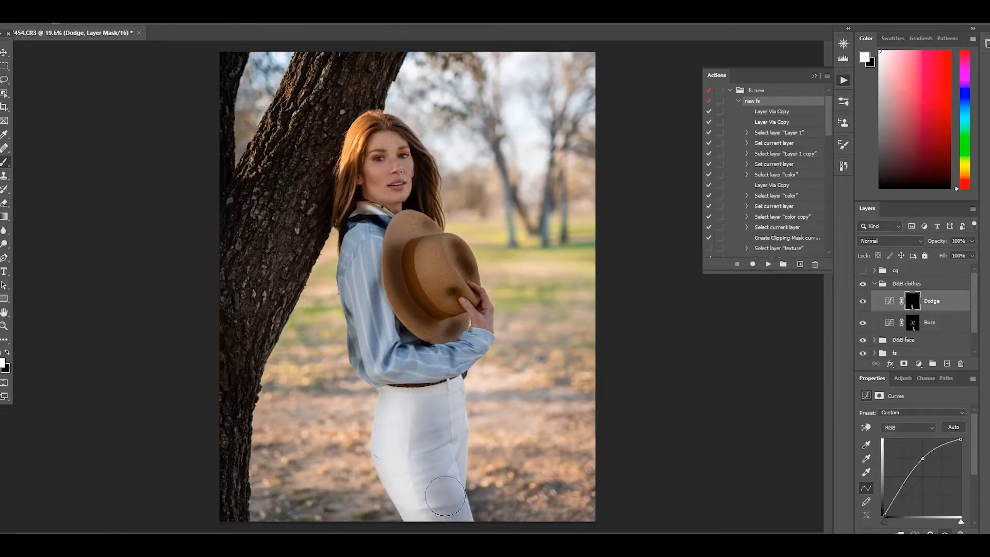
key("bracketleft")
key("bracketleft")
left_click_drag(460, 463, 450, 399)
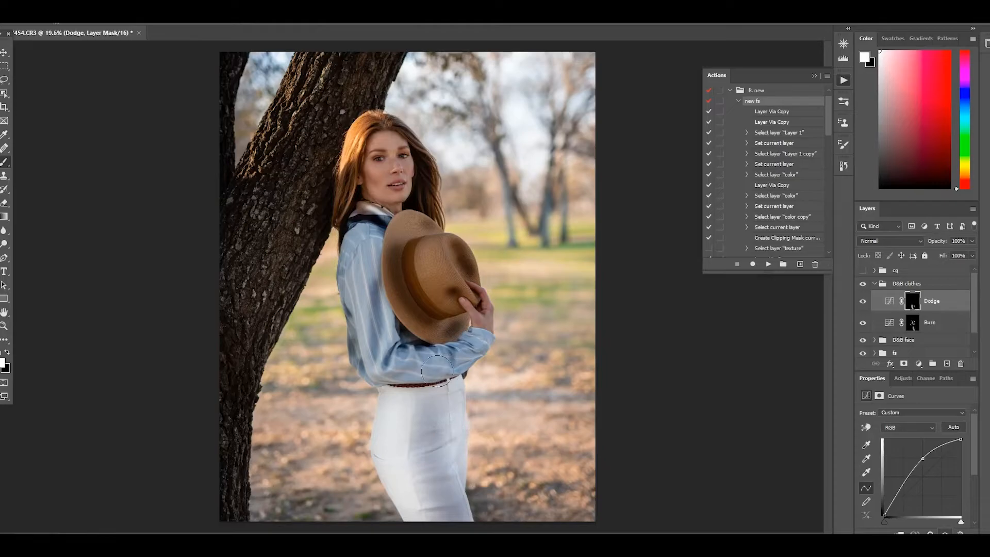
Step: Dodge the highlights on the shirt's sleeve, forearm and shoulder, using a smaller brush around the collar scarf
left_click_drag(364, 353, 368, 248)
mouse_move(373, 374)
left_mouse_down()
mouse_move(415, 381)
mouse_move(455, 366)
mouse_move(486, 338)
mouse_move(463, 357)
left_mouse_up()
mouse_move(354, 253)
left_mouse_down()
mouse_move(352, 262)
mouse_move(363, 244)
left_mouse_up()
key("[")
key("[")
key("[")
key("[")
key("[")
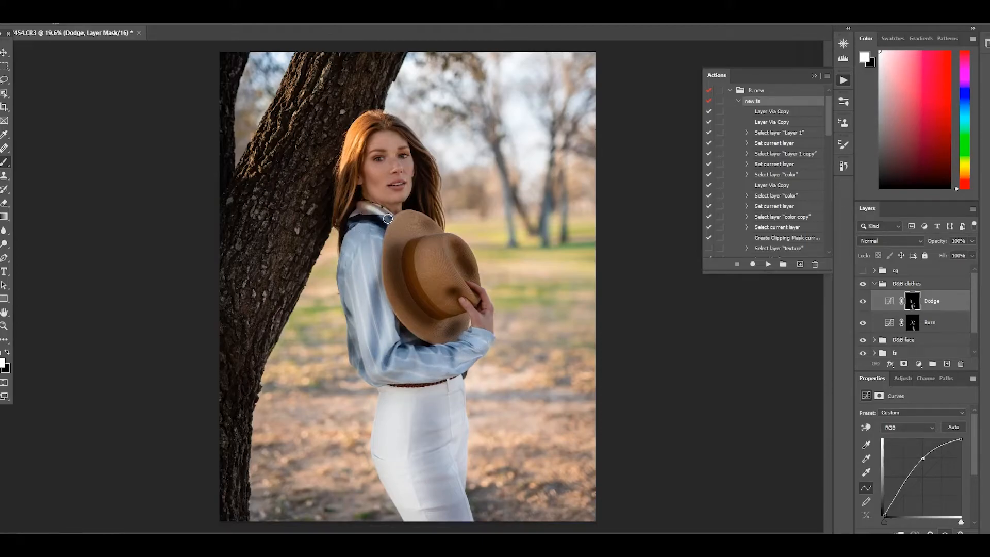
mouse_move(368, 208)
left_mouse_down()
mouse_move(357, 212)
mouse_move(372, 210)
left_mouse_up()
Step: Enlarge the brush and dodge the lit areas of the hat's crown and brim
key("]")
key("]")
key("]")
key("]")
key("]")
mouse_move(432, 259)
left_mouse_down()
mouse_move(430, 280)
mouse_move(459, 309)
mouse_move(473, 284)
mouse_move(448, 256)
mouse_move(468, 277)
mouse_move(436, 333)
mouse_move(406, 324)
mouse_move(384, 278)
left_mouse_up()
left_click_drag(459, 329, 462, 320)
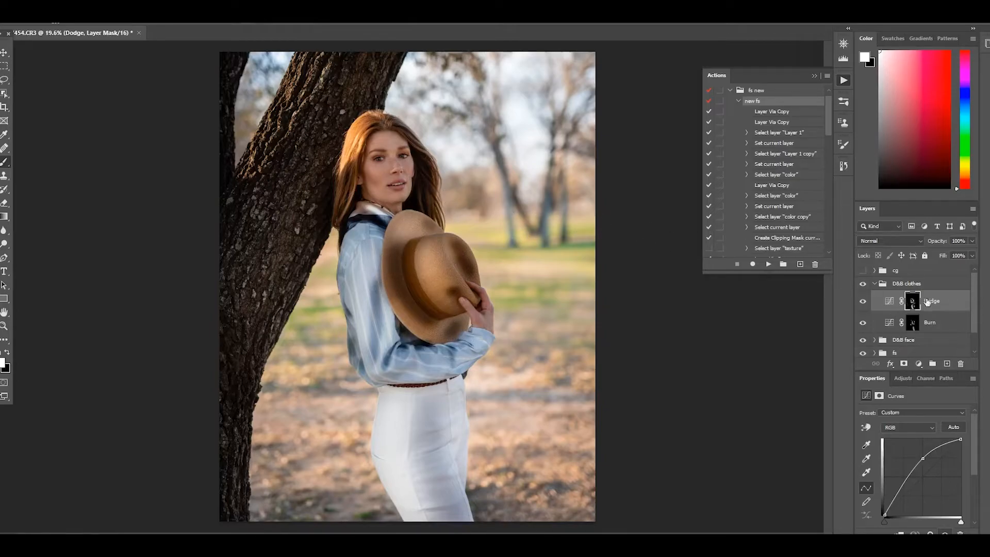
Step: Collapse the D&B clothes group and lower the whole group's opacity to 22%
left_click(874, 283)
left_click(973, 241)
left_click_drag(971, 255, 925, 263)
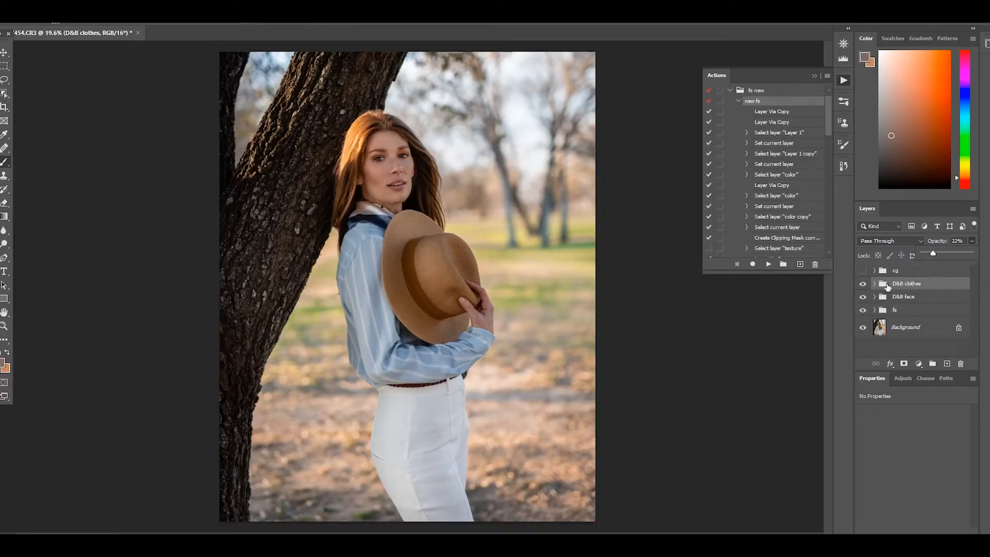
left_click(972, 242)
Step: Toggle the D&B clothes group's visibility repeatedly to compare the clothing before and after dodging and burning
left_click(864, 286)
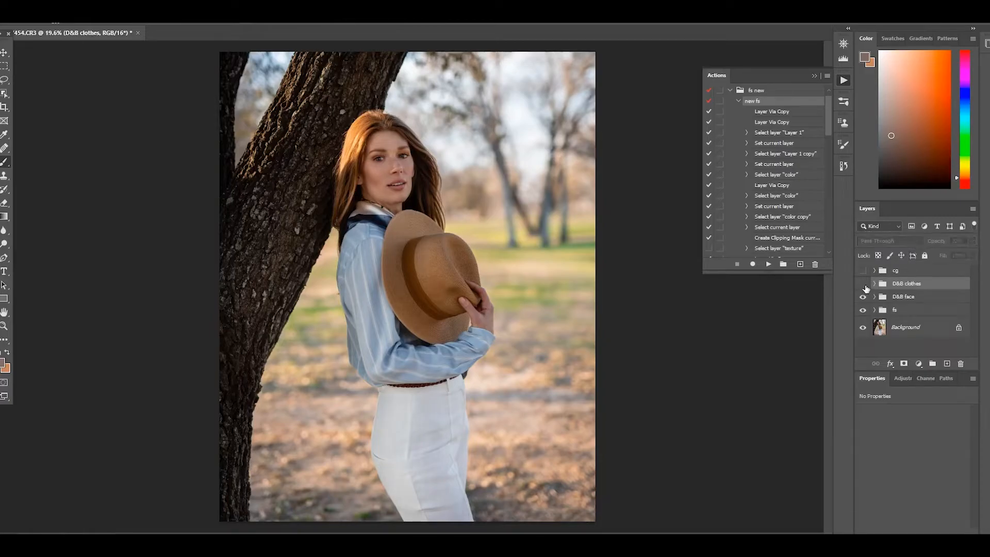
left_click(865, 286)
left_click(865, 285)
left_click(865, 285)
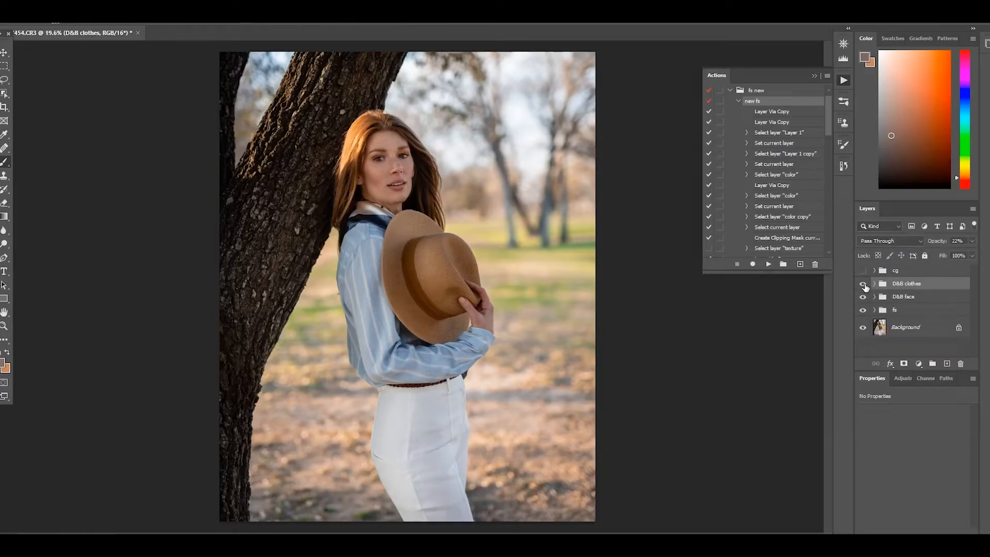
left_click(865, 285)
left_click(866, 287)
left_click(865, 287)
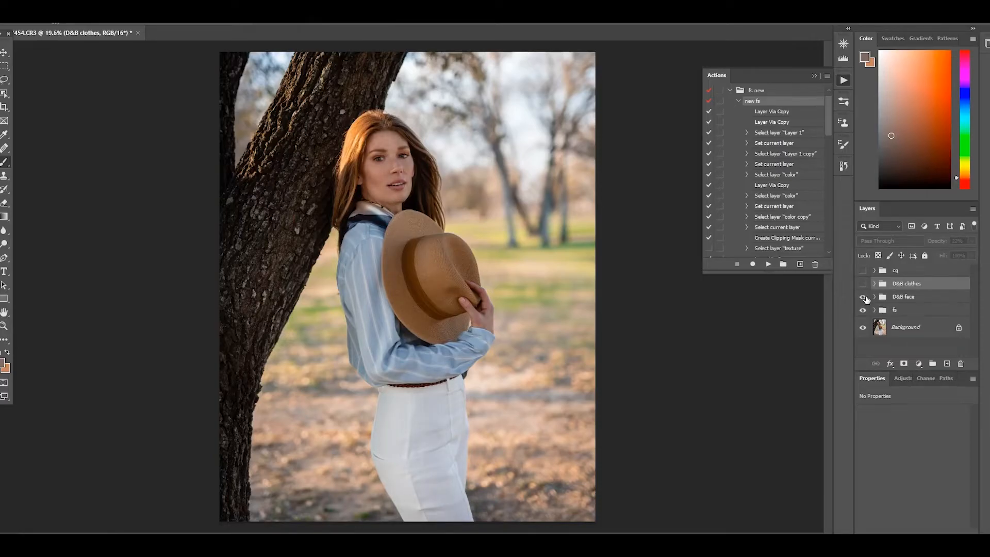
left_click(864, 285)
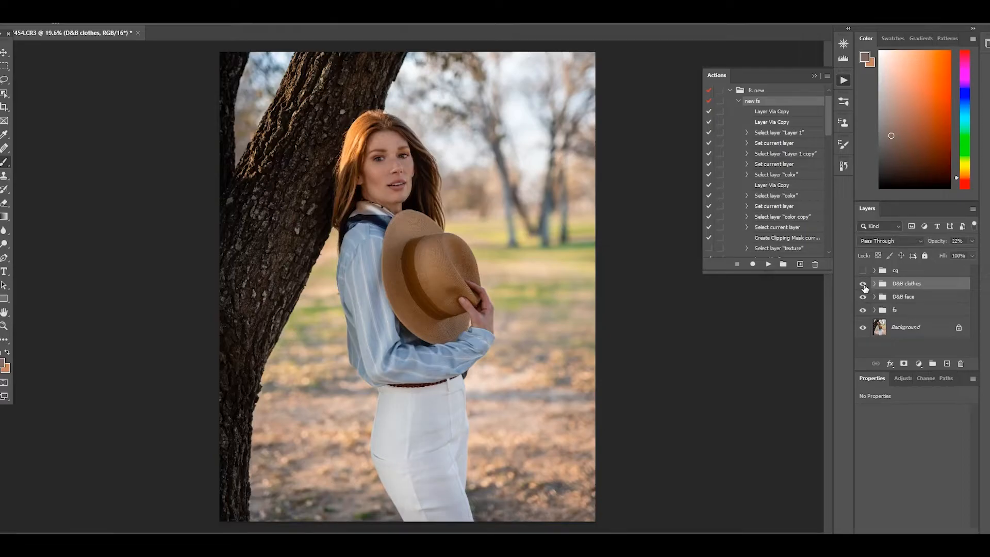
left_click(864, 286)
left_click(866, 284)
Step: Show and expand the cg group, hide its Color Lookup and Gradient Map layers, and select the Selective Color layer
left_click(863, 270)
left_click(874, 270)
left_click(863, 288)
left_click(864, 309)
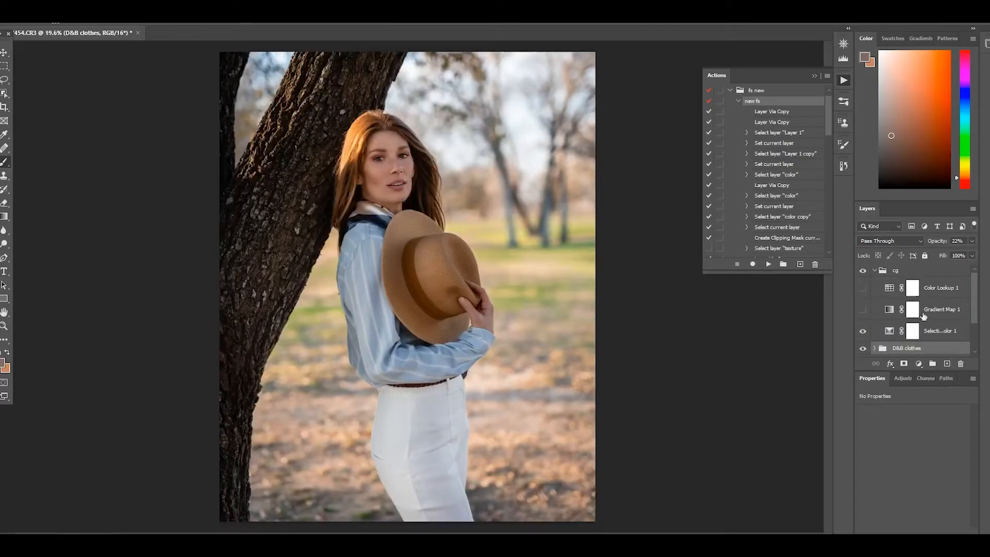
left_click(919, 364)
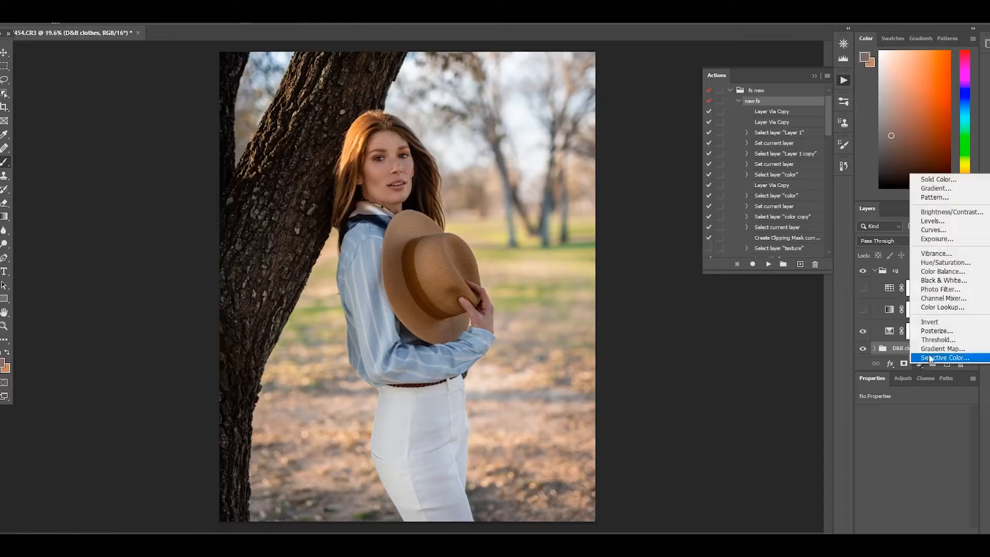
left_click(848, 338)
left_click(938, 333)
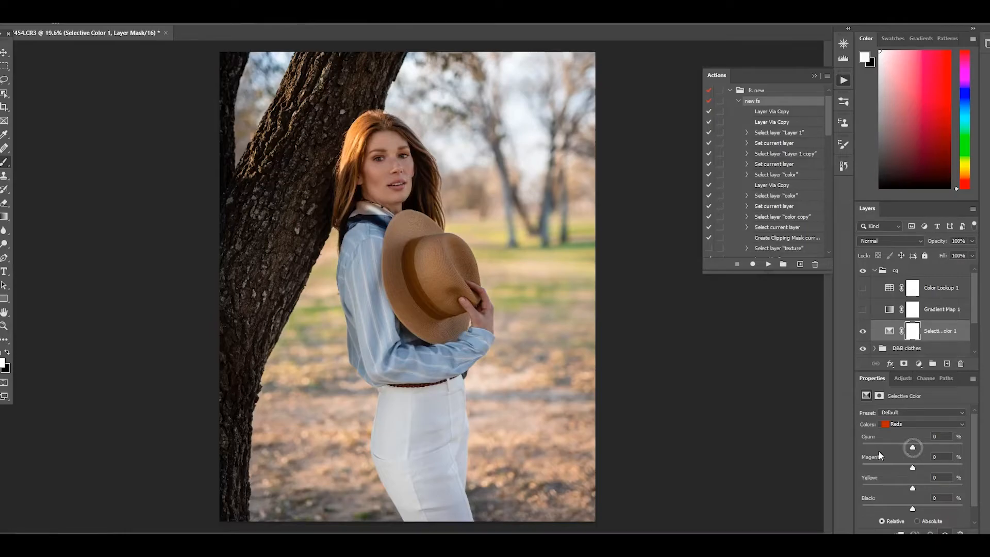
Step: Adjust the cyan and yellow amounts for the Reds and Yellows in the Selective Color layer
left_click_drag(919, 447, 913, 450)
left_click_drag(913, 489, 883, 490)
left_click(919, 425)
left_click(915, 443)
left_click_drag(914, 451, 902, 450)
mouse_move(889, 486)
left_mouse_down()
mouse_move(921, 488)
mouse_move(905, 488)
left_mouse_up()
left_click_drag(918, 487, 915, 488)
Step: Adjust the cyan, magenta, yellow and black amounts for the Blues in the Selective Color layer
left_click(911, 423)
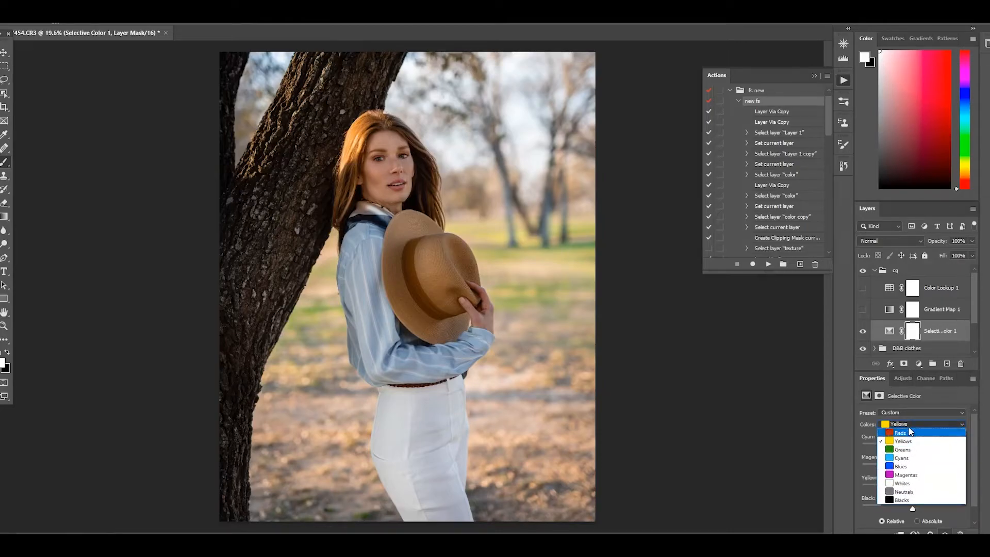
left_click(911, 467)
left_click_drag(912, 447, 950, 449)
left_click_drag(945, 443, 915, 449)
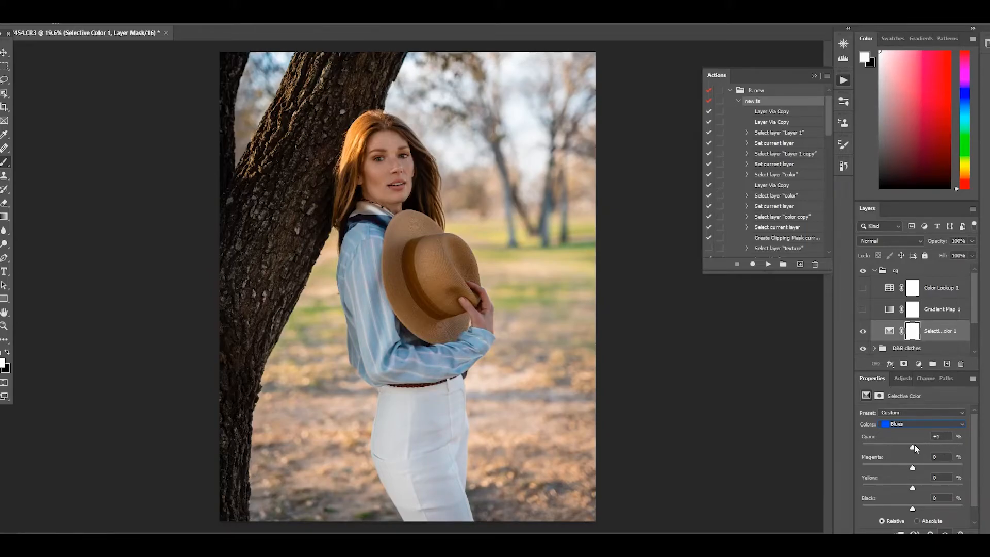
left_click_drag(936, 446, 939, 467)
left_click_drag(927, 466, 880, 489)
mouse_move(914, 510)
left_mouse_down()
mouse_move(877, 505)
mouse_move(928, 507)
left_mouse_up()
Step: Set the Selective Color Greens to cyan -78%, magenta +50% and yellow +1%, and adjust their black amount
left_click(917, 424)
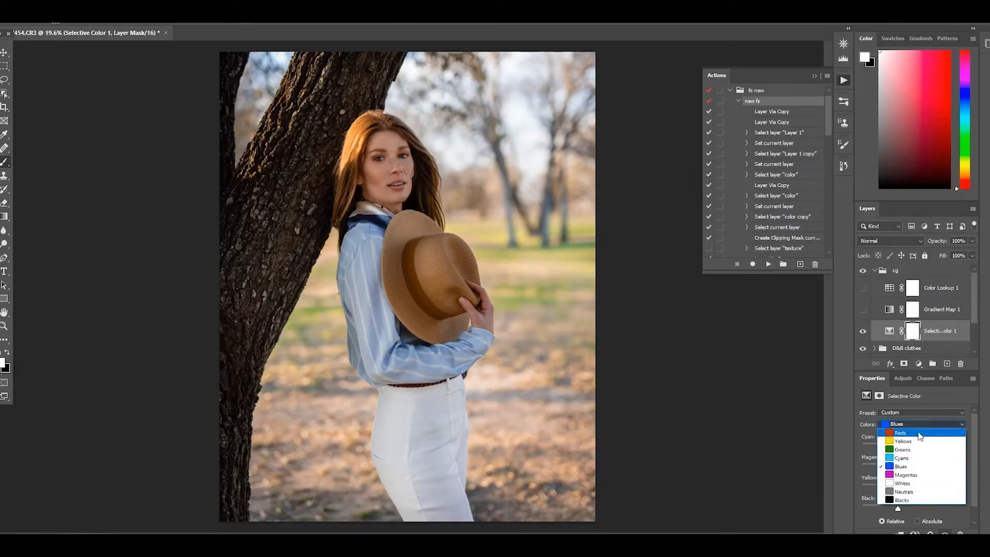
left_click(918, 447)
left_click_drag(914, 451, 875, 455)
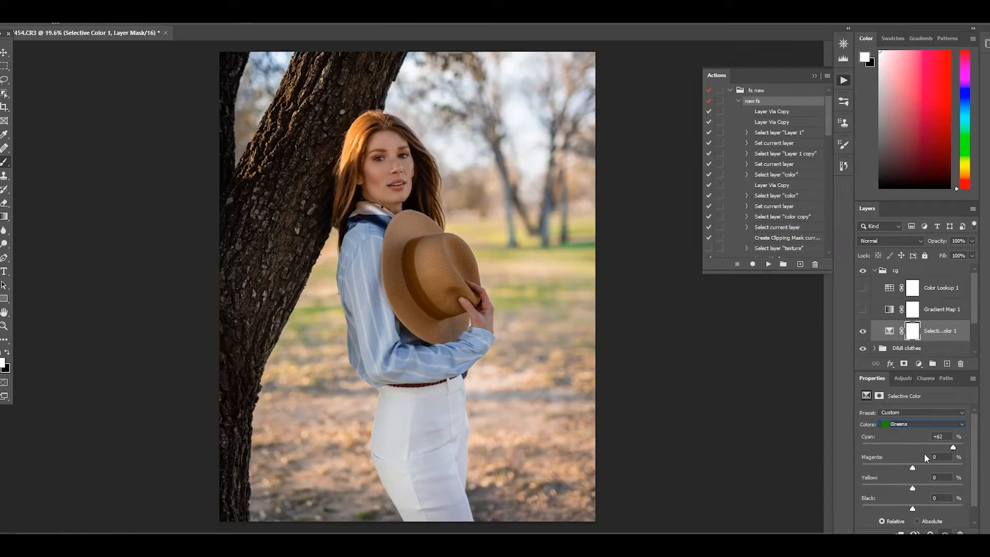
left_click_drag(913, 468, 864, 507)
left_click_drag(930, 509, 899, 508)
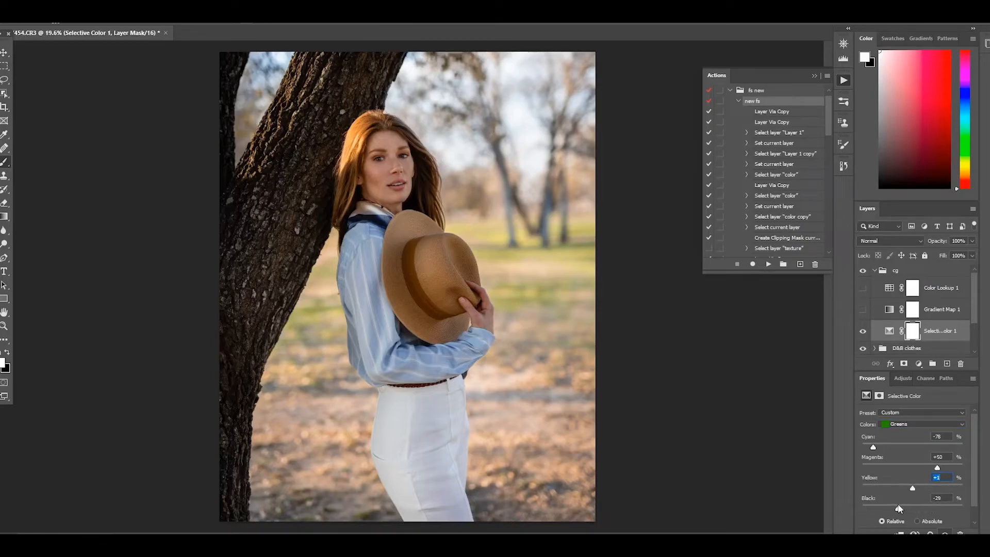
Step: Set the cyan amount of the Whites to +1% in the Selective Color layer
left_click(918, 426)
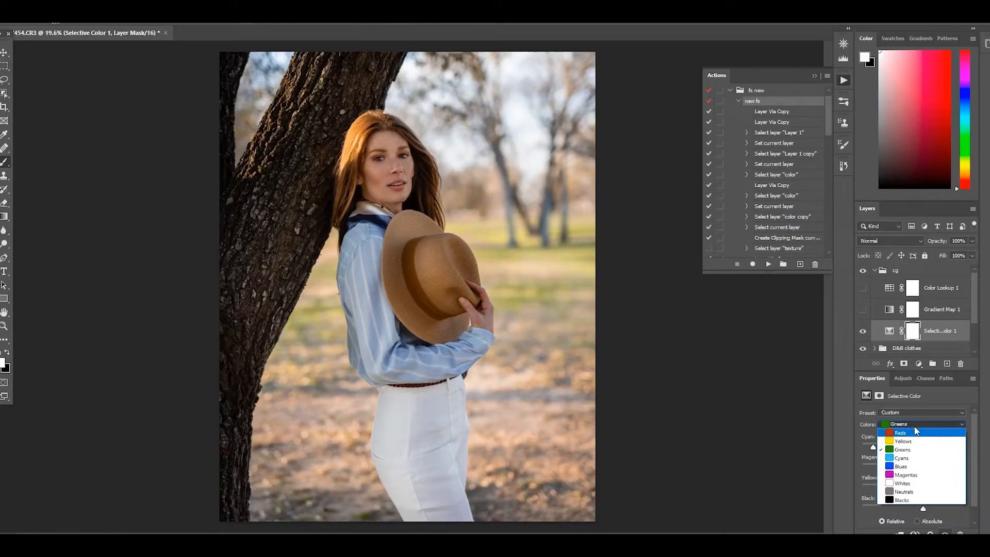
left_click(918, 485)
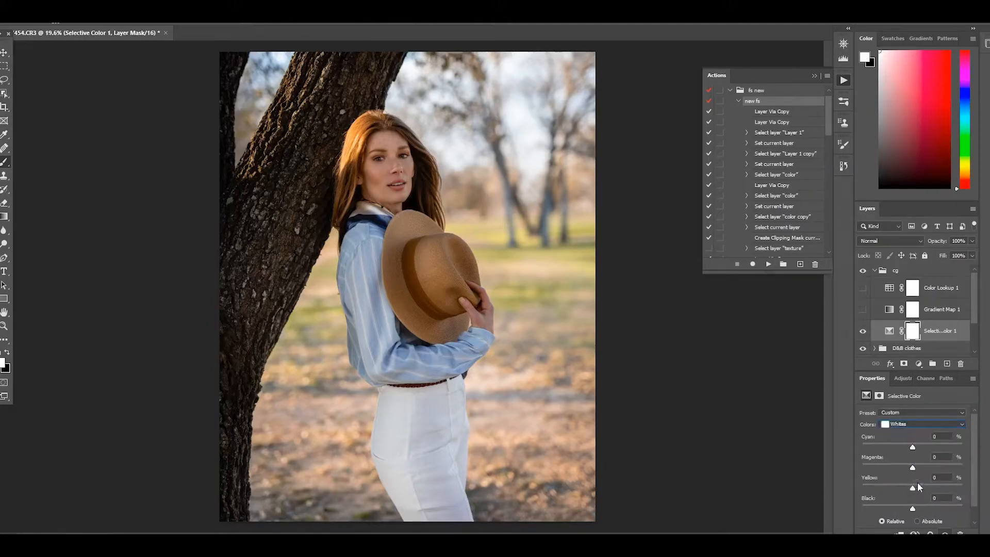
left_click(913, 447)
mouse_move(914, 449)
left_mouse_down()
mouse_move(882, 450)
mouse_move(938, 449)
mouse_move(900, 450)
left_mouse_up()
left_click_drag(929, 445, 920, 446)
mouse_move(920, 445)
left_mouse_down()
mouse_move(906, 447)
mouse_move(916, 450)
left_mouse_up()
Step: Toggle the Selective Color layer's visibility repeatedly to compare the colors before and after the adjustment
left_click(865, 331)
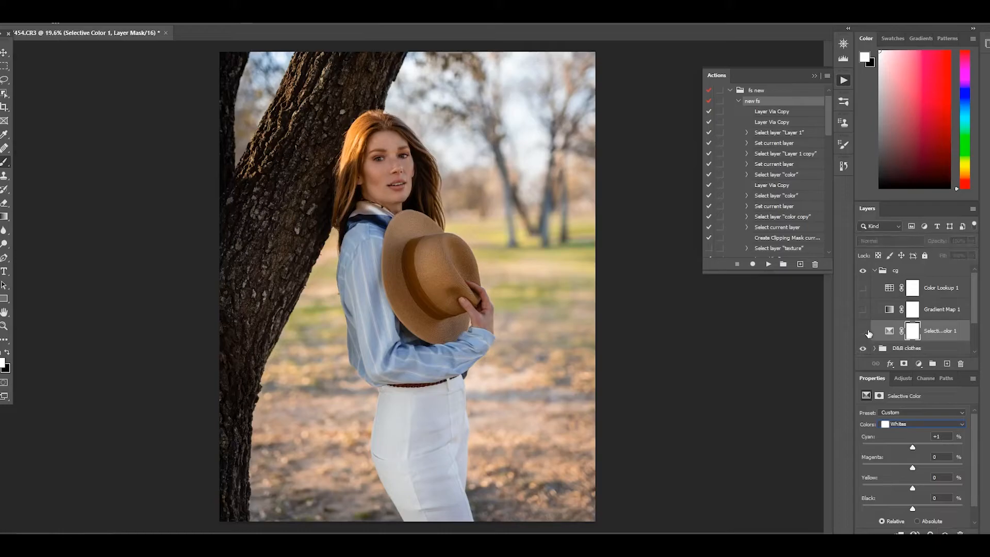
left_click(867, 333)
left_click(867, 333)
left_click(868, 334)
left_click(868, 335)
left_click(869, 335)
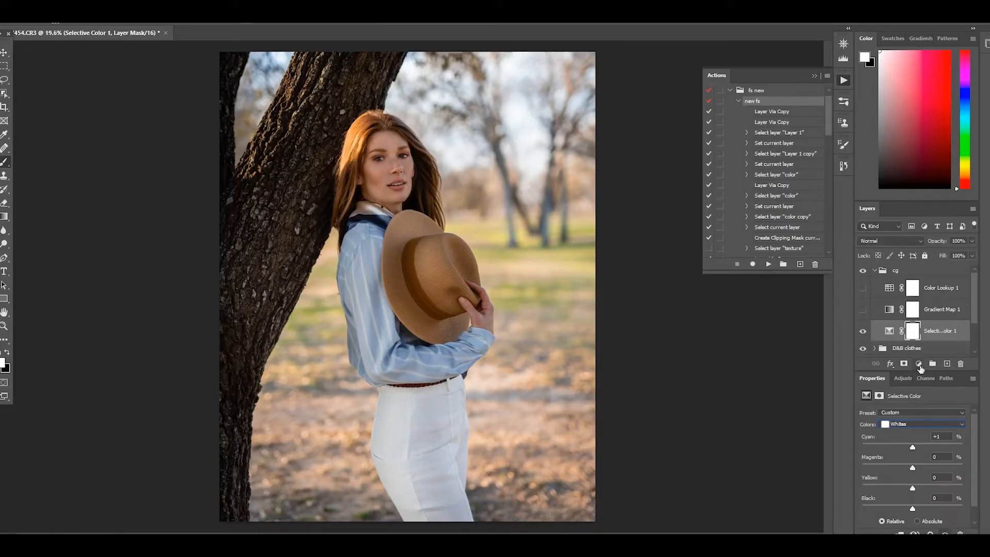
Step: Show the Gradient Map layer and apply a dark navy to orange gradient from the saved presets
left_click(936, 311)
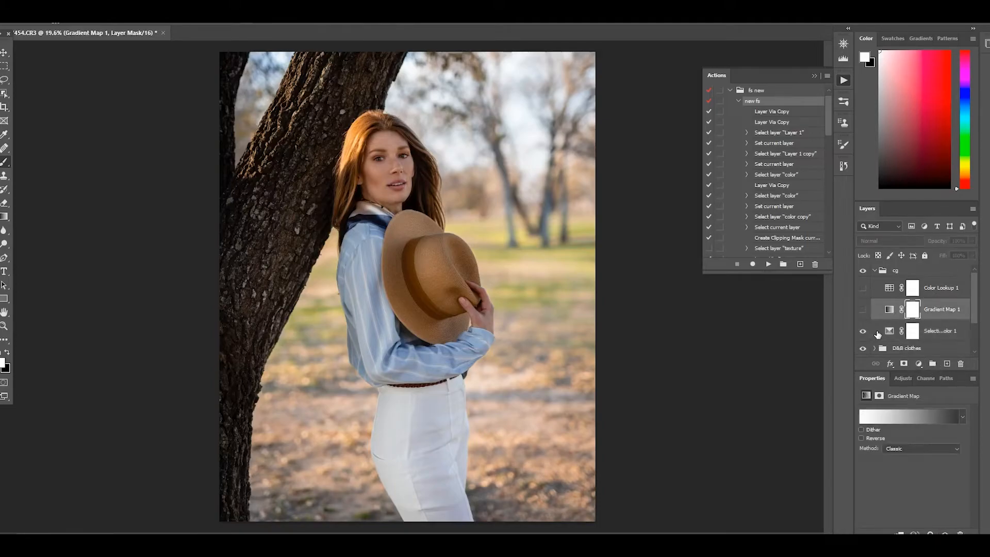
left_click(863, 310)
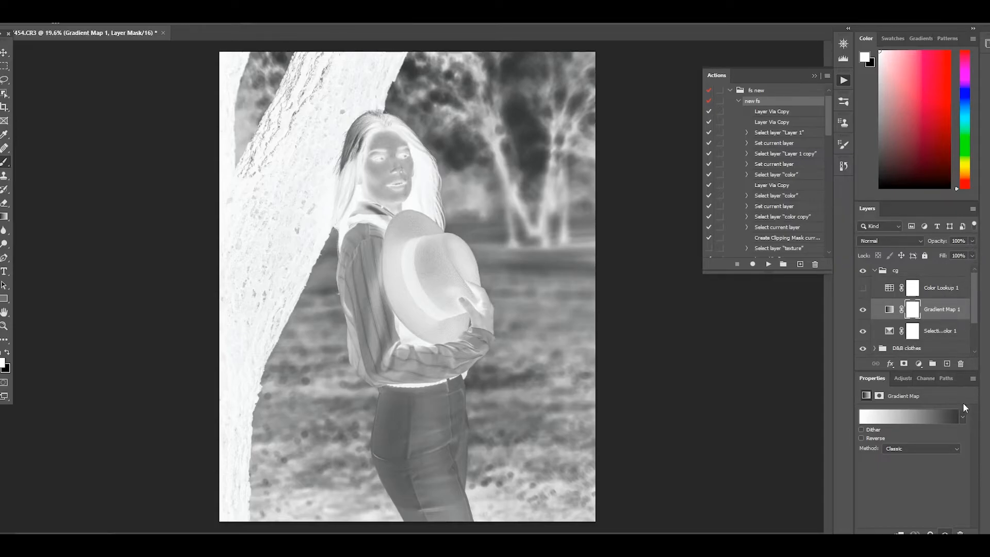
left_click(963, 417)
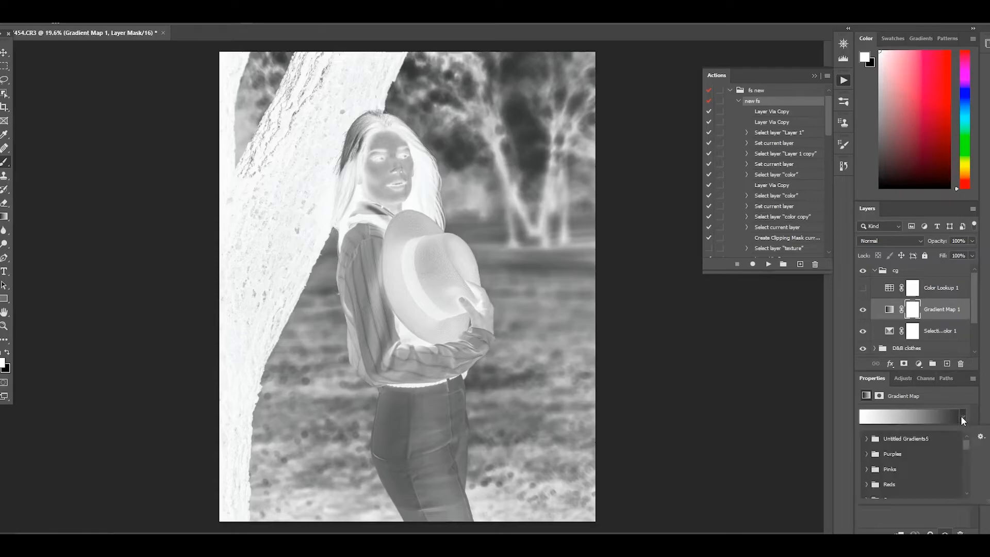
left_click(868, 441)
left_click(966, 494)
left_click(967, 493)
left_click(967, 493)
left_click(966, 493)
left_click(966, 494)
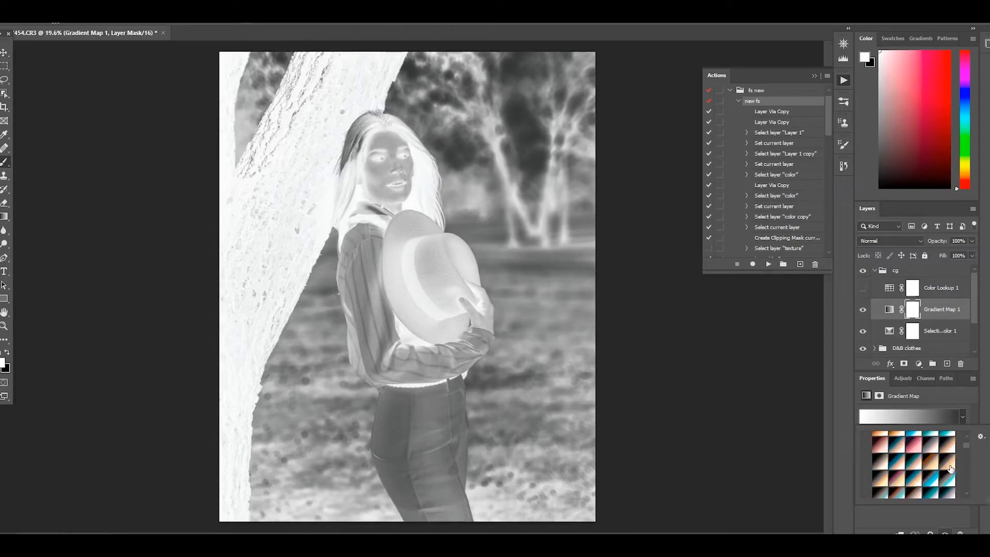
left_click(887, 477)
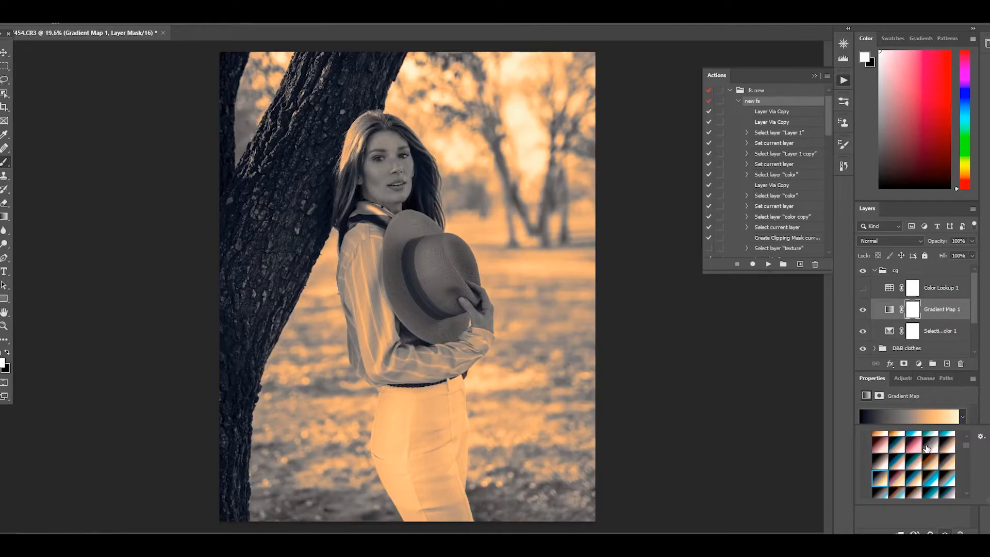
Step: Set the Gradient Map layer to 24% opacity and the Soft Light blend mode
left_click(973, 240)
left_click_drag(974, 253, 935, 253)
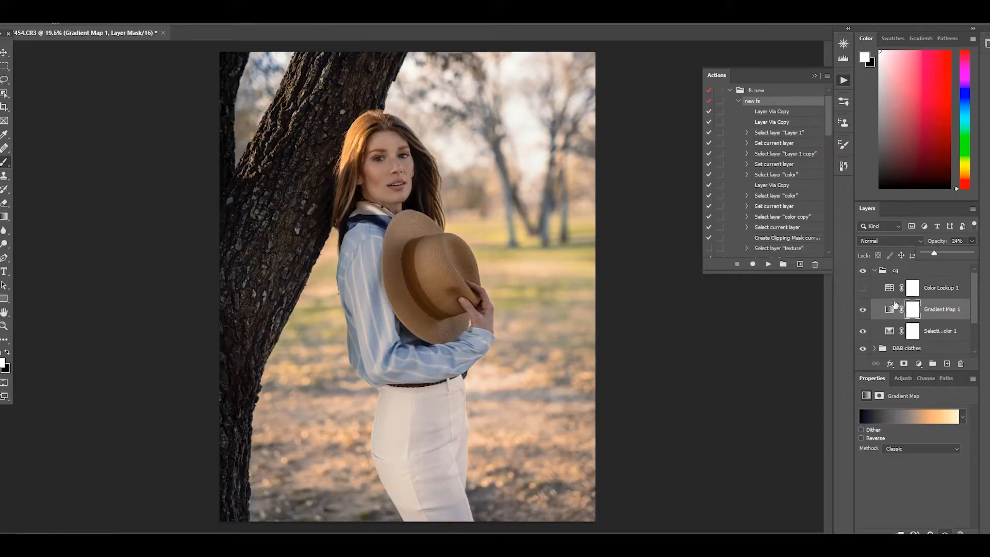
left_click(887, 239)
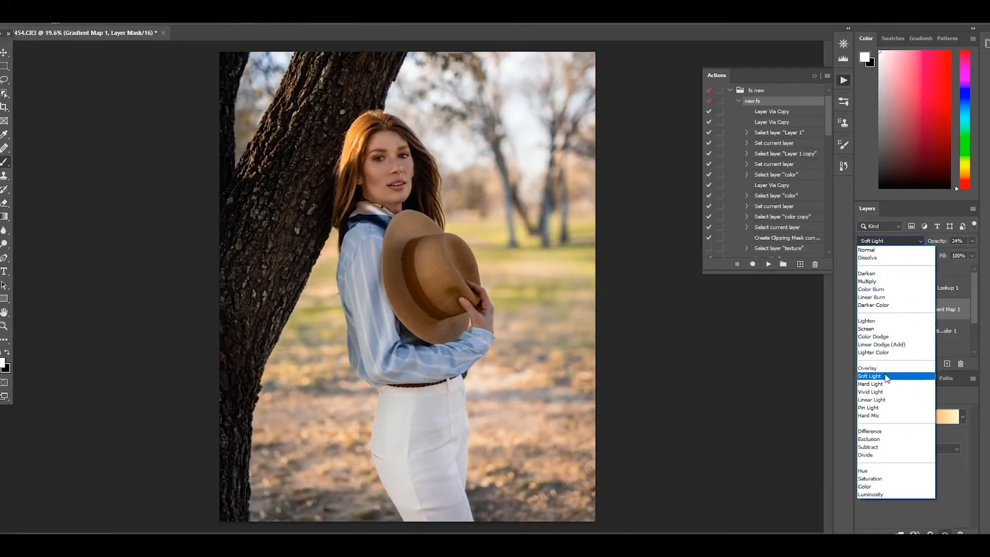
left_click(886, 375)
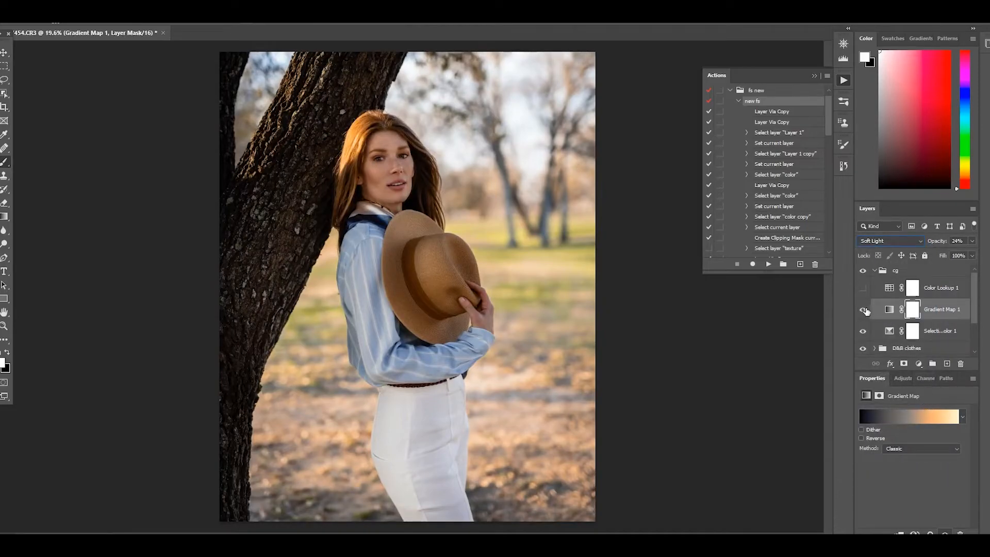
Step: Show the Color Lookup layer at 30% opacity with the Kodak 5218 3D LUT, and collapse the cg group
left_click(955, 290)
left_click(863, 288)
left_click(972, 241)
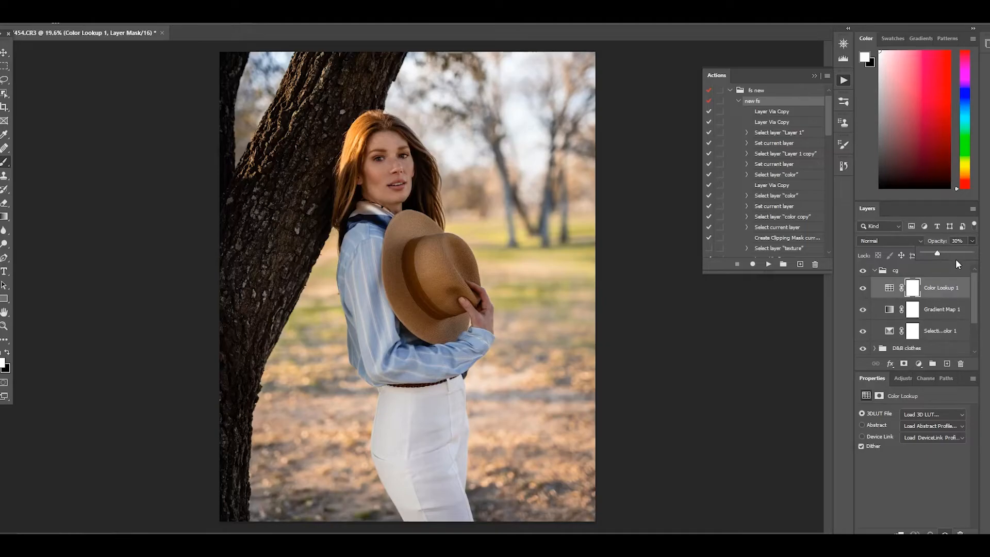
left_click(951, 413)
left_click(946, 362)
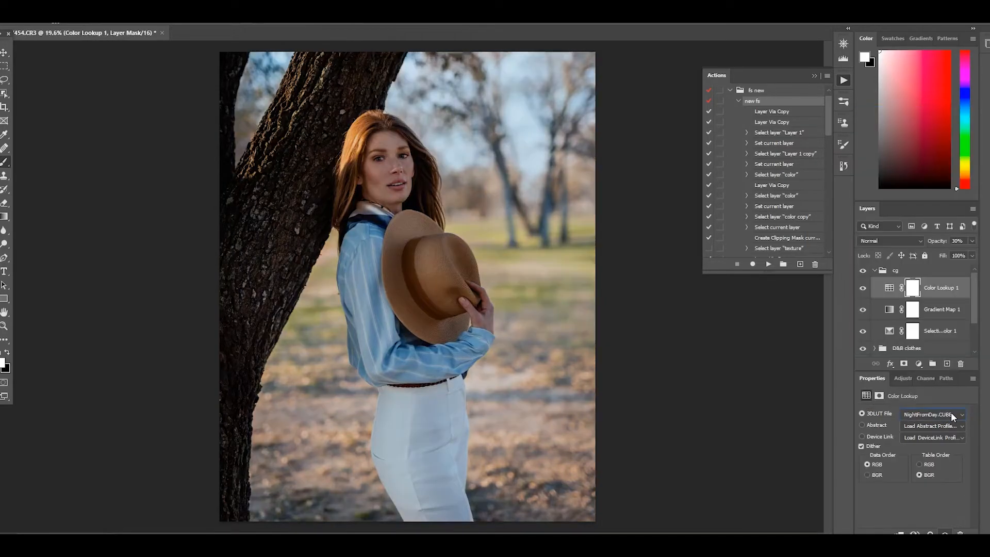
key("Up")
key("Up")
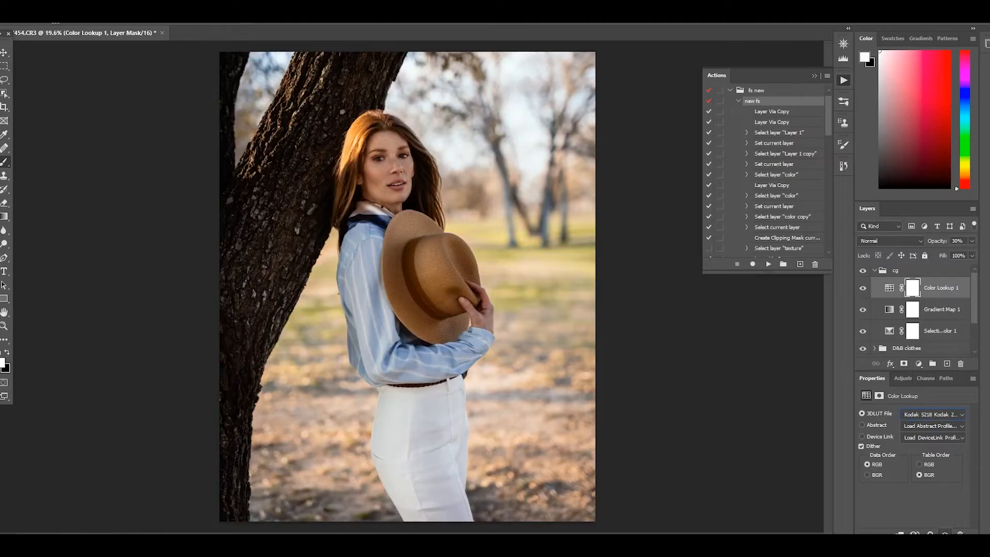
left_click(972, 240)
left_click(875, 271)
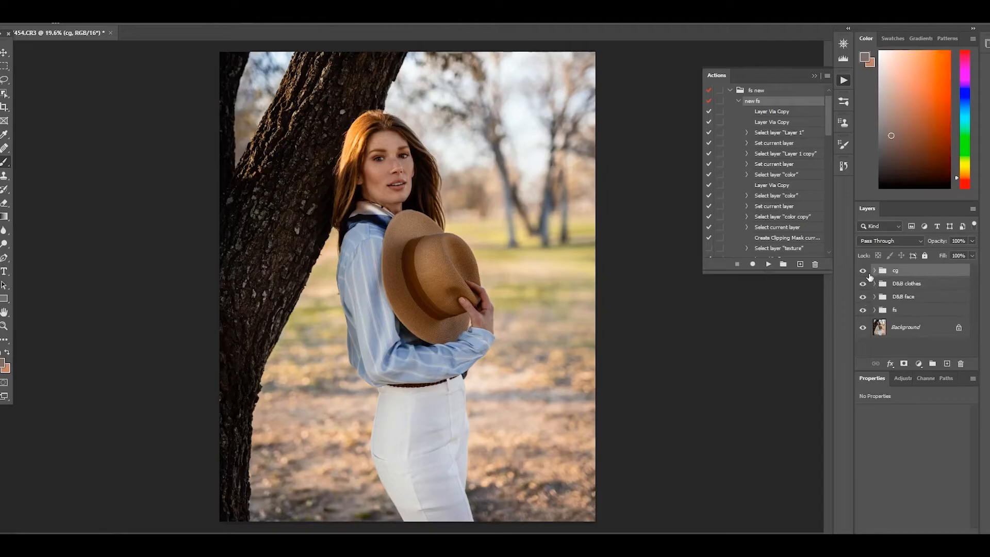
Step: Hide all four retouching groups and zoom in on the woman's face and hat to examine the original photo
left_click_drag(863, 271, 863, 311)
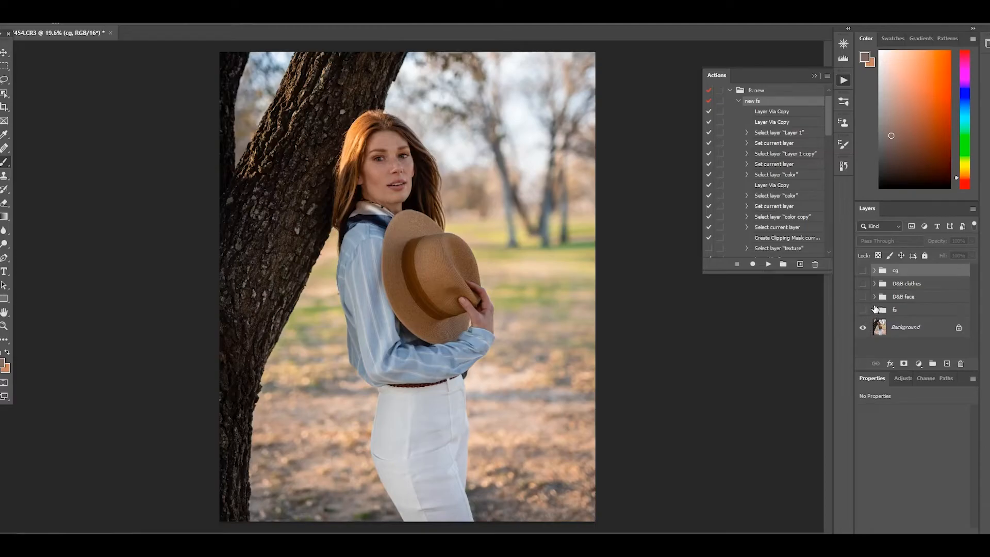
key("ctrl+plus")
left_click_drag(637, 238, 657, 353)
scroll(714, 330, "up", 1)
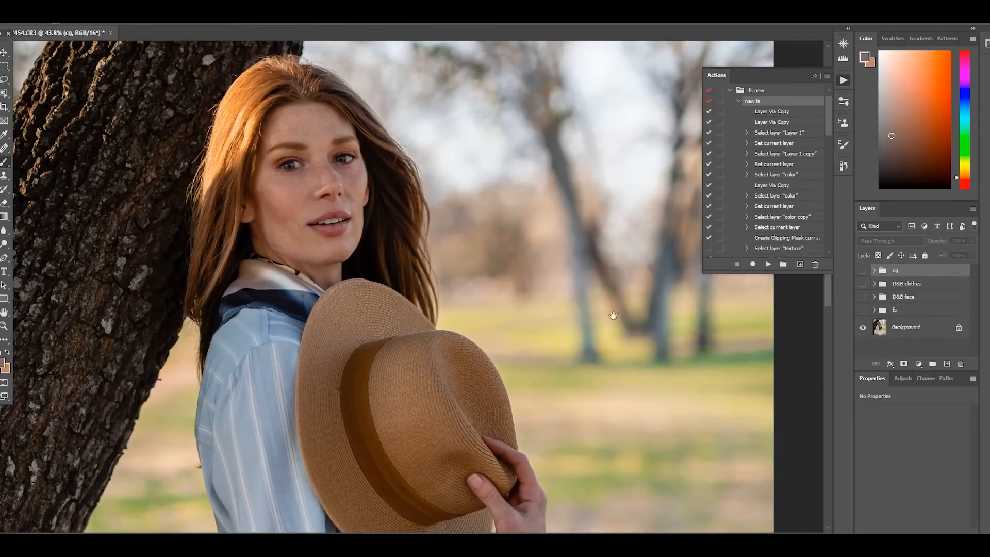
scroll(645, 319, "down", 1)
scroll(774, 316, "down", 3)
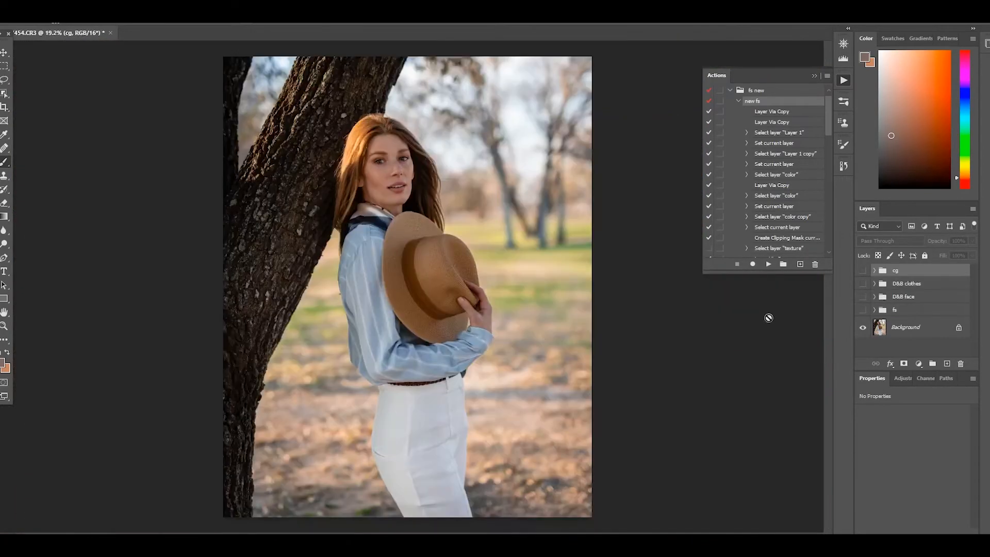
scroll(895, 308, "up", 4)
left_click_drag(680, 284, 702, 411)
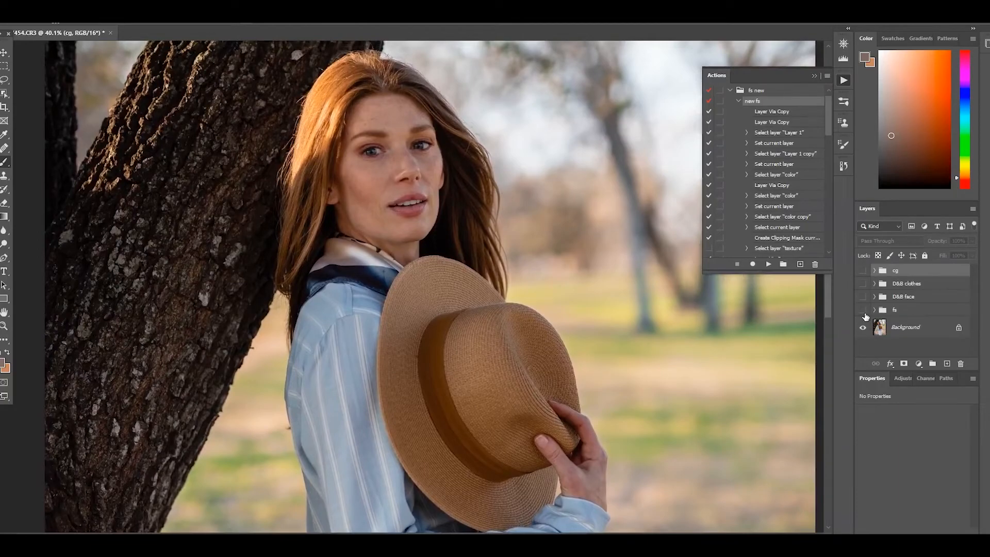
Step: Show the fs, D&B face, D&B clothes and cg groups again one by one, comparing the edit across the whole photo
left_click(863, 309)
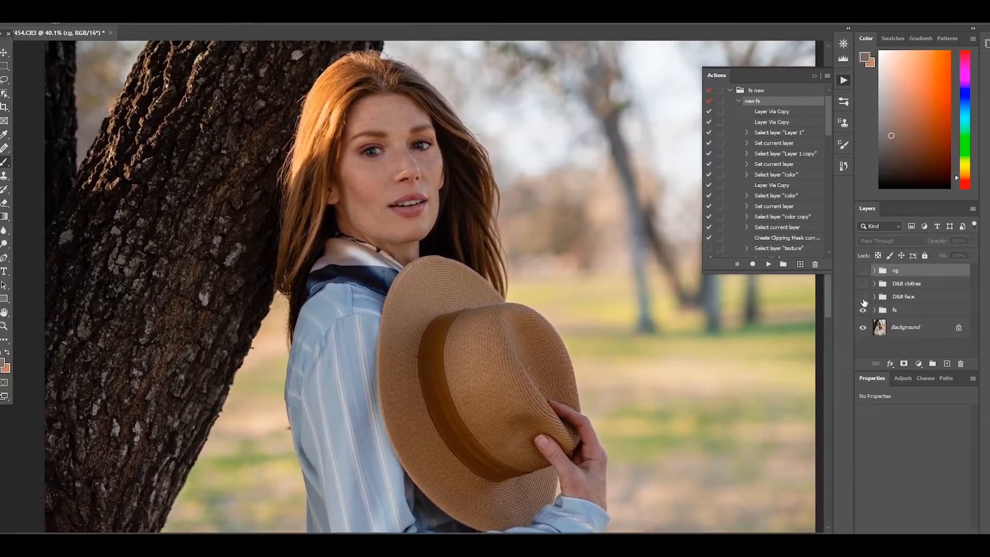
left_click(863, 297)
scroll(740, 304, "down", 2)
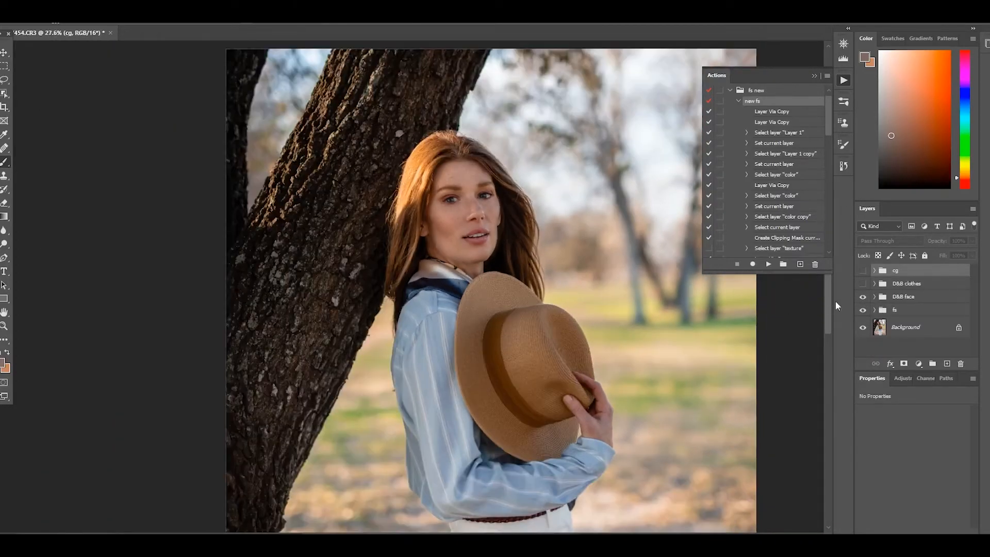
left_click(863, 283)
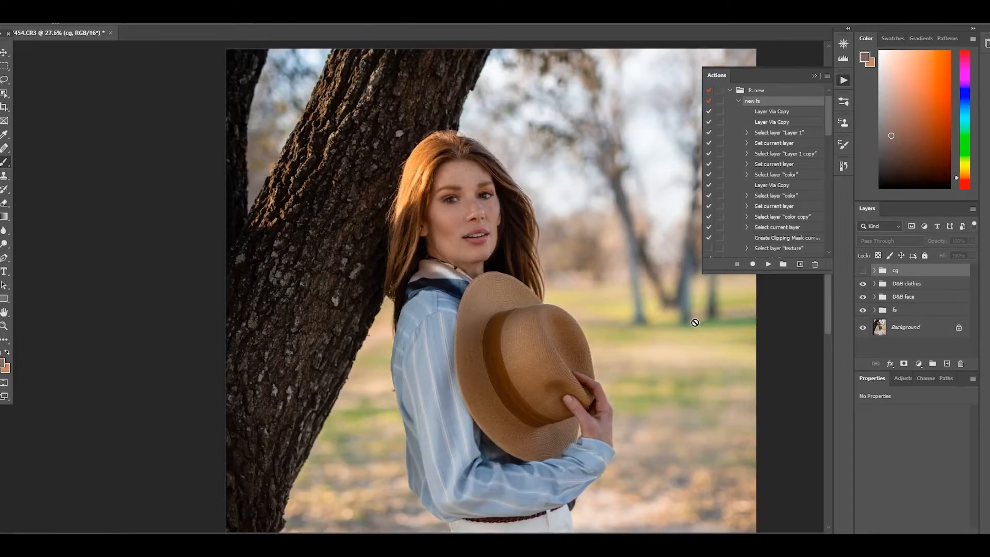
left_click(862, 270)
scroll(702, 330, "down", 1)
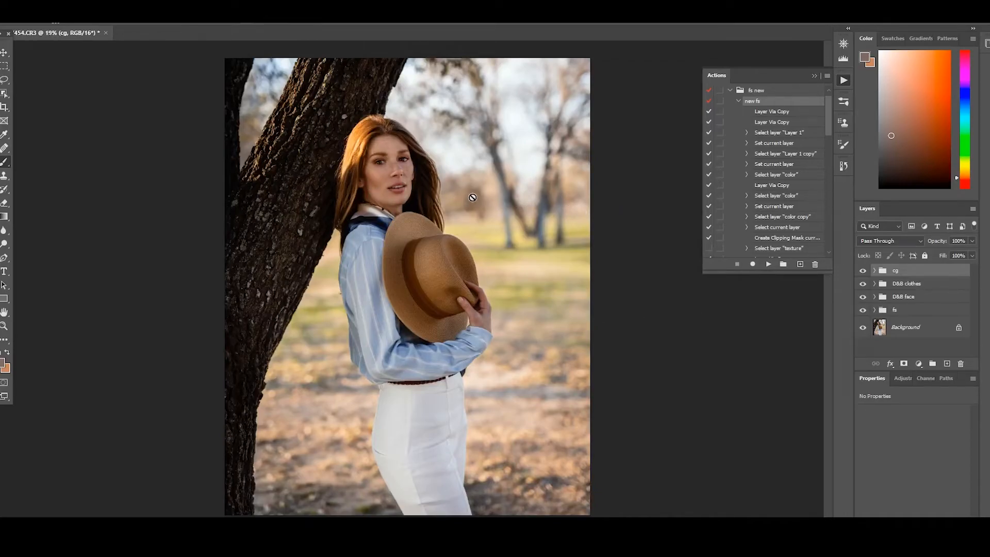
Step: Save the layered retouched portrait so it returns to the photo catalog
left_click(13, 3)
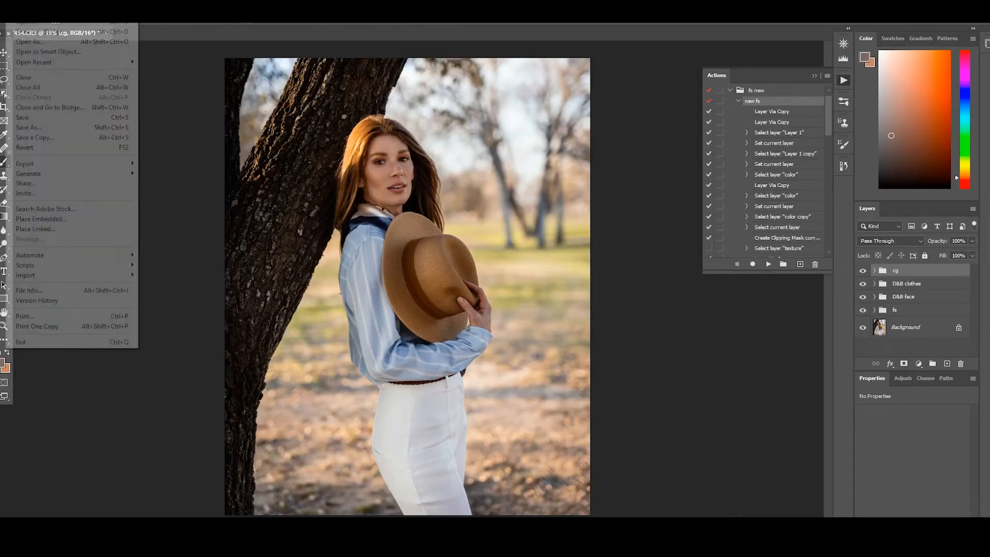
left_click(43, 121)
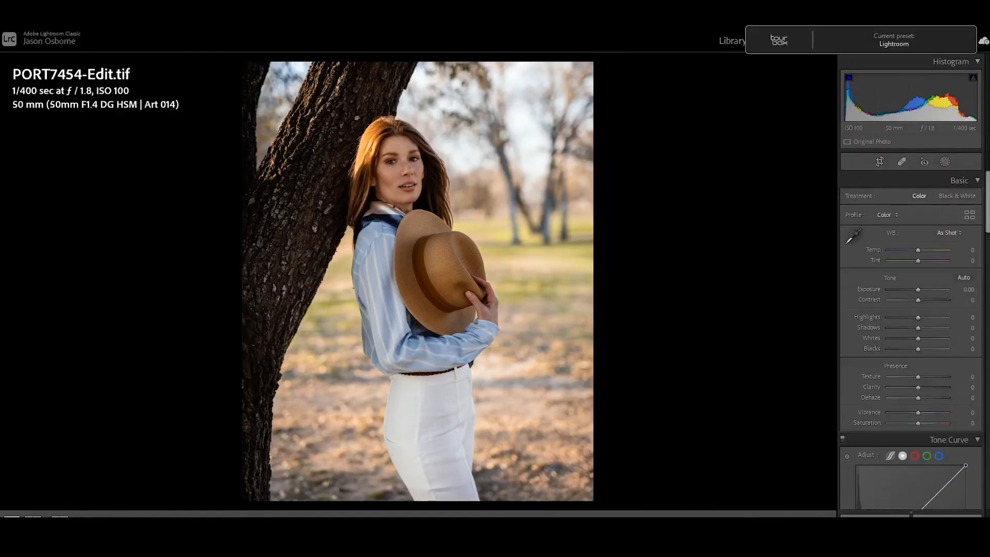
Step: In Lightroom Classic, inspect the face in PORT7454-Edit.tif and raise the photo's overall Shadows to +21
scroll(443, 341, "up", 3)
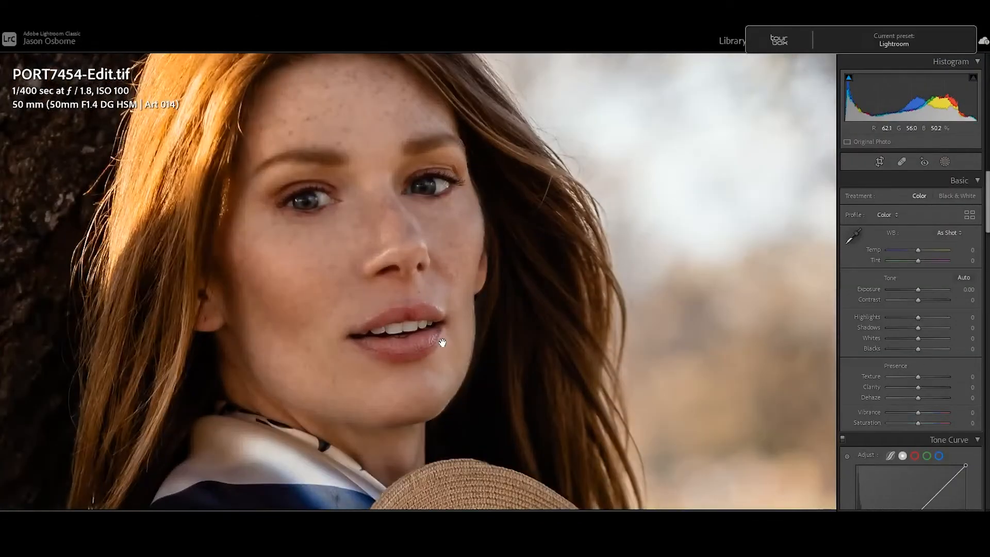
key("z")
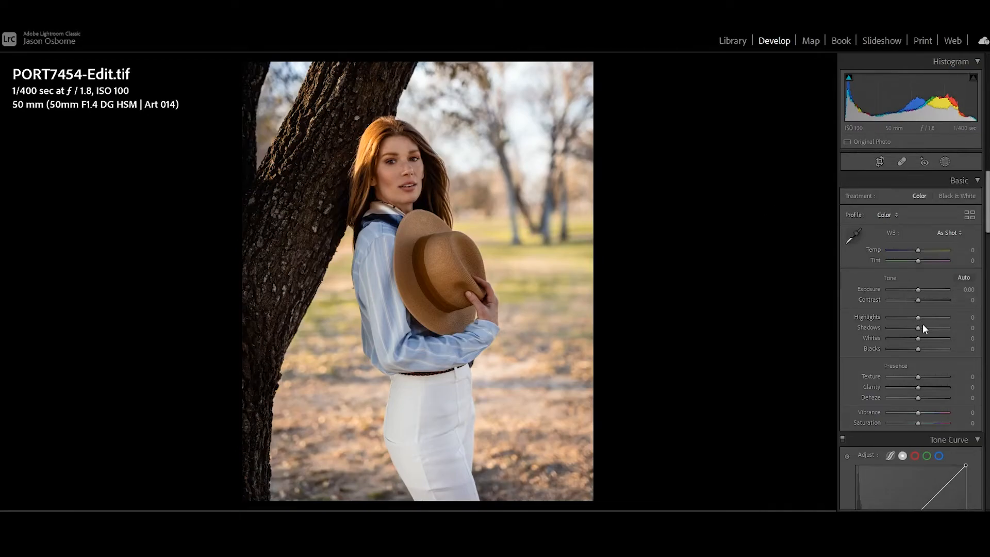
mouse_move(917, 329)
left_mouse_down()
mouse_move(939, 326)
mouse_move(923, 330)
left_mouse_up()
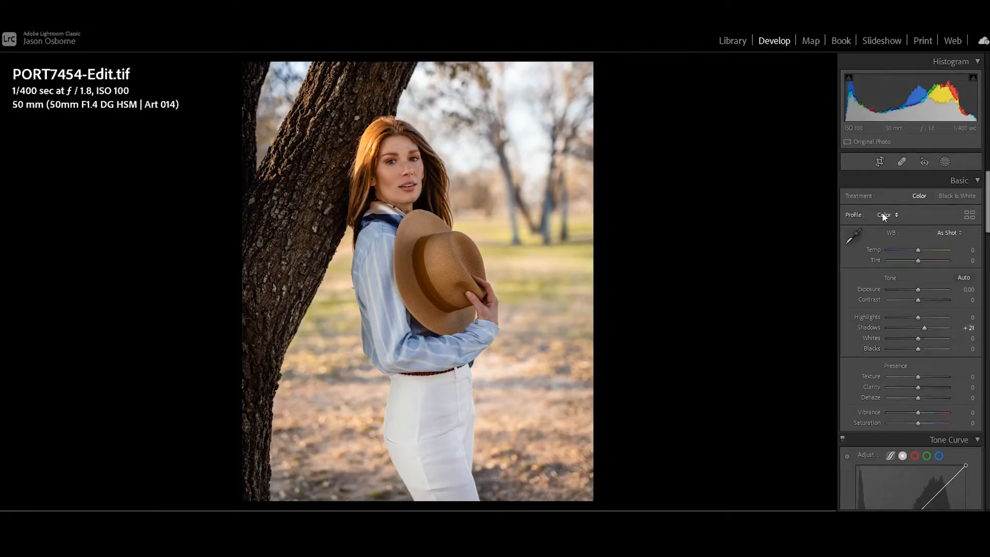
Step: Paint a brush mask with Shadows at 33 over the hair beside the neck, and set the overall Temp to +4 and Shadows to +11
left_click(945, 162)
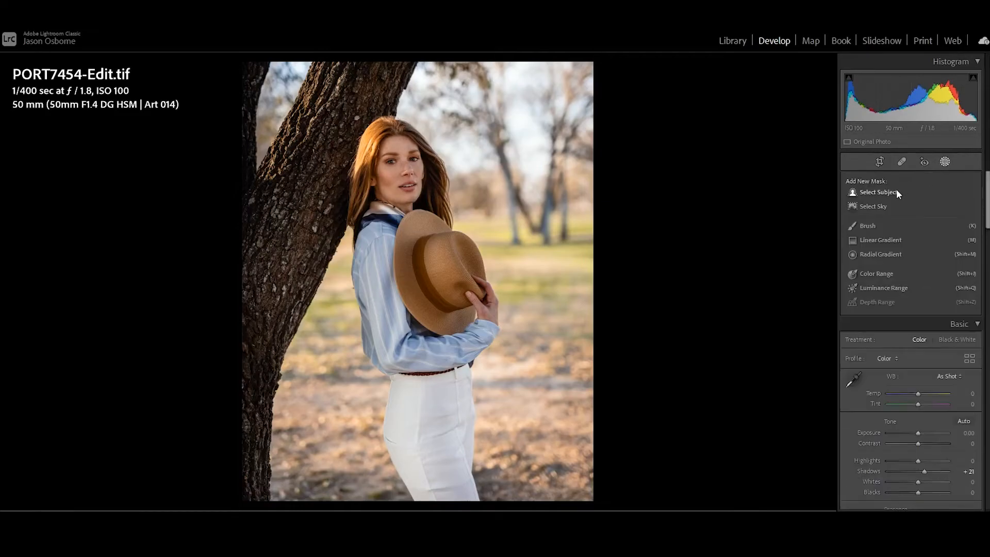
left_click(873, 226)
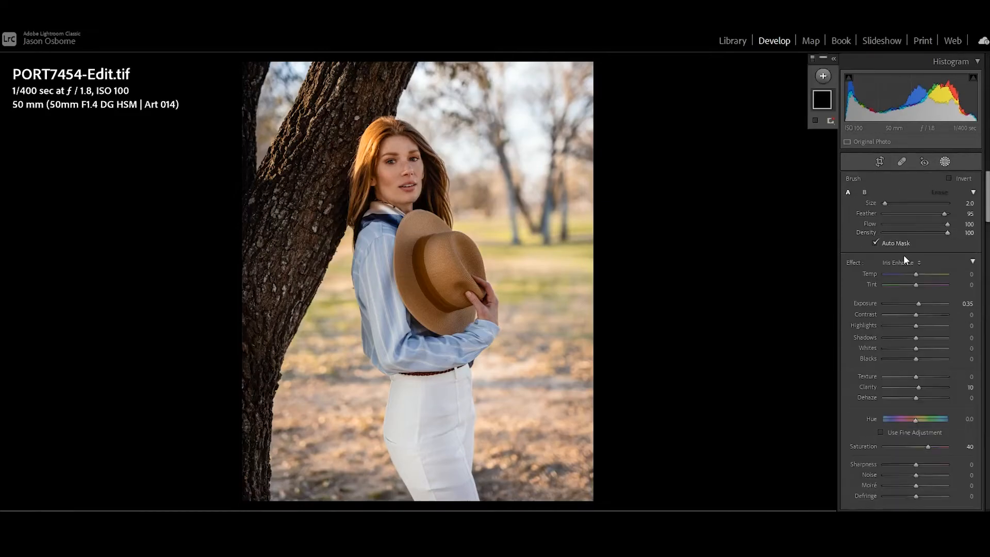
left_click(910, 263)
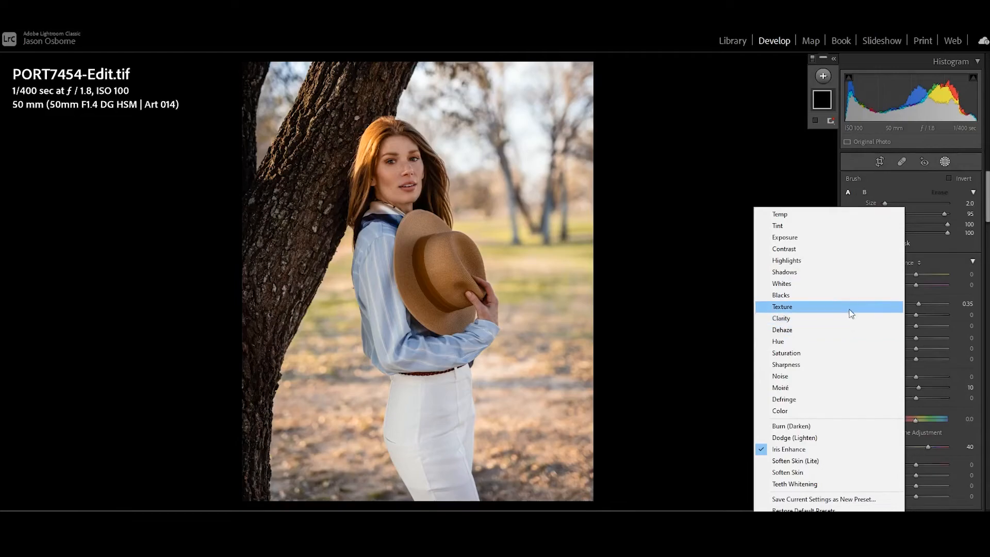
left_click(854, 274)
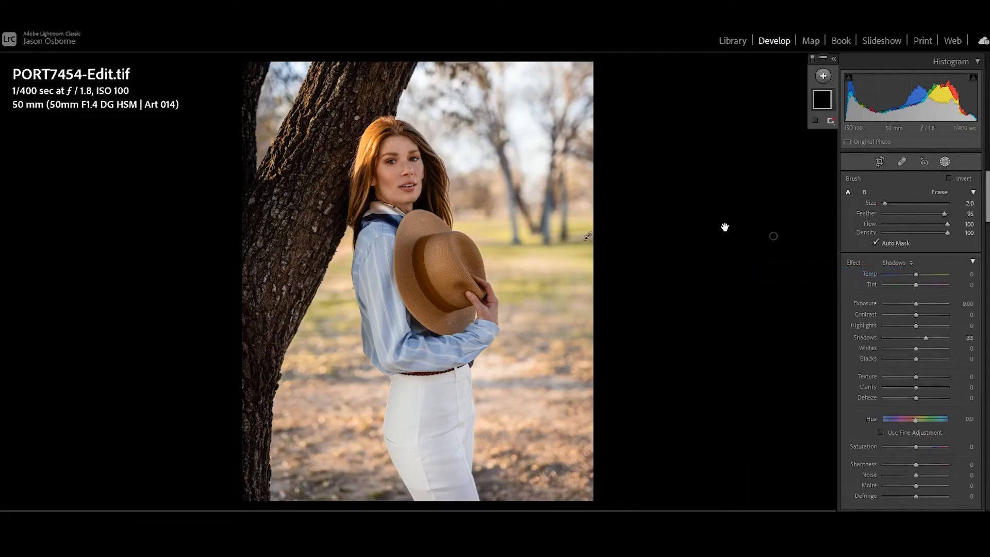
left_click_drag(429, 190, 422, 206)
key("period")
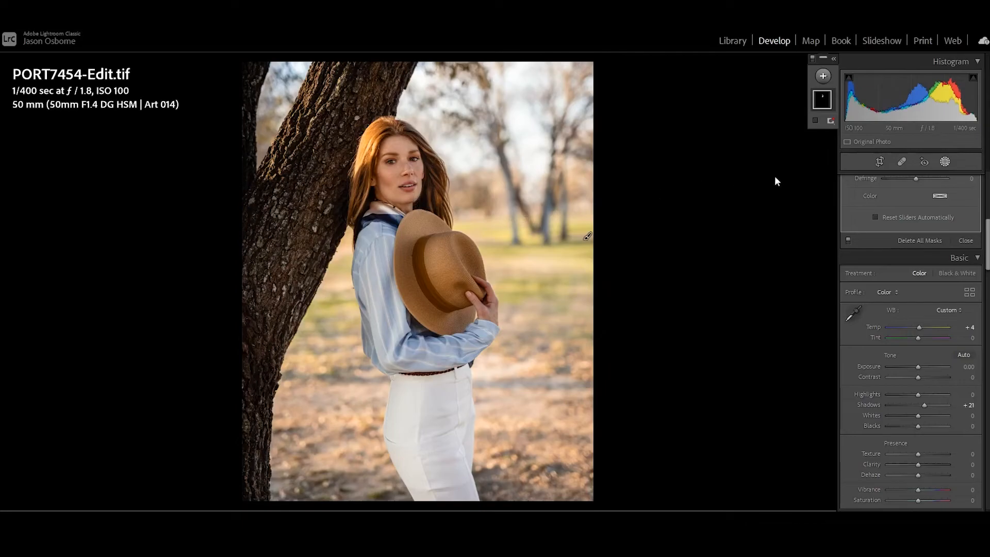
left_click(944, 162)
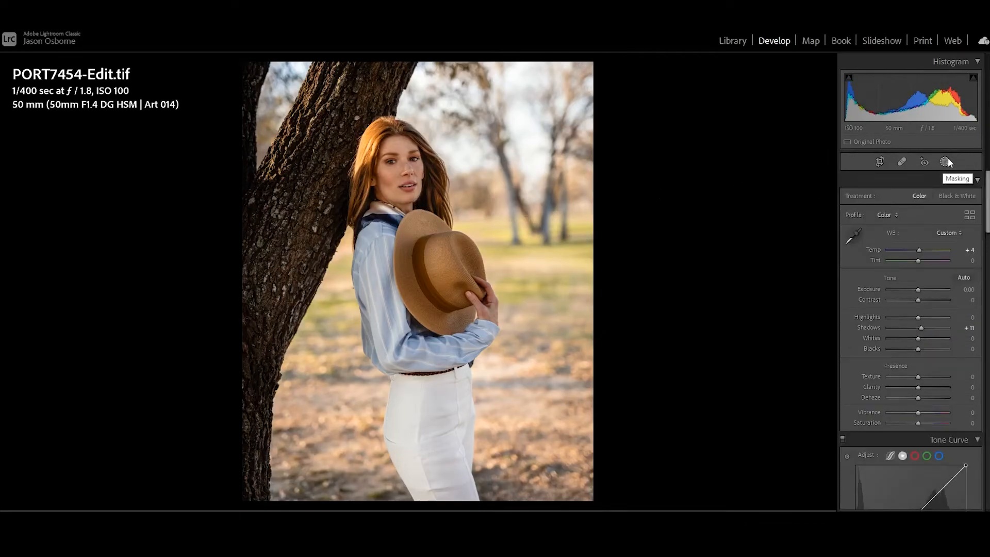
Step: Add a linear gradient mask across the photo's upper-left corner and tree trunk, and show the mask overlay
left_click(946, 162)
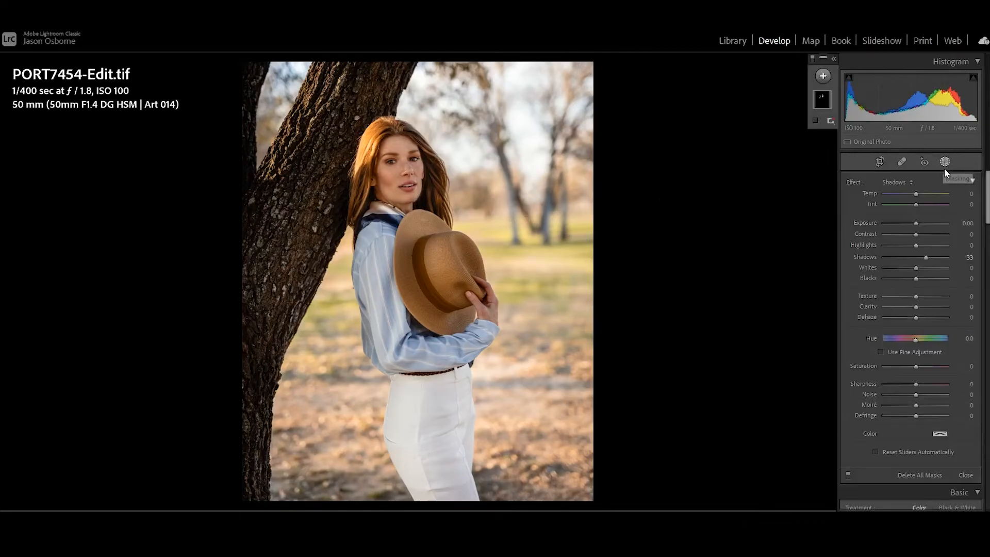
left_click(826, 80)
left_click(852, 145)
mouse_move(309, 99)
left_mouse_down()
mouse_move(419, 222)
mouse_move(417, 236)
mouse_move(406, 226)
left_mouse_up()
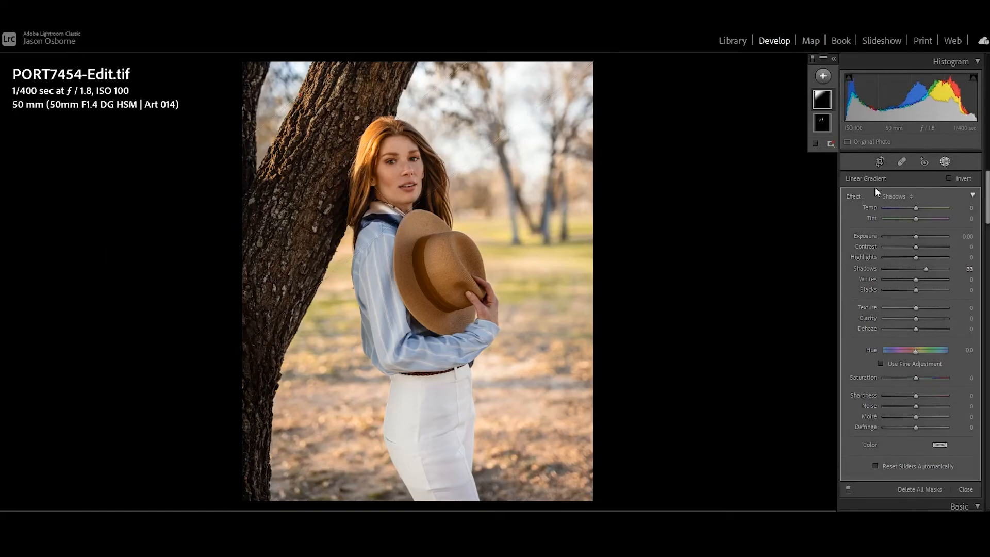
left_click(816, 143)
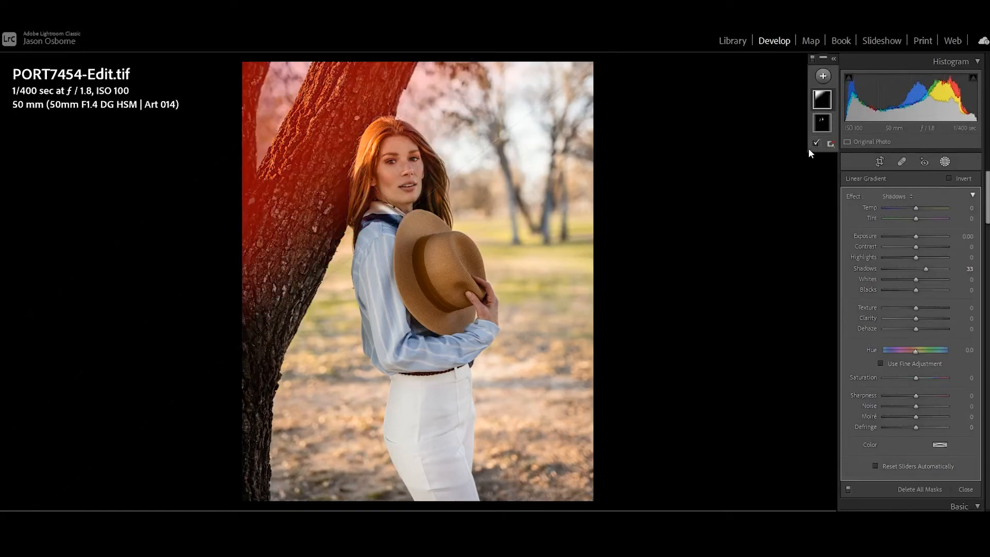
Step: Set the linear gradient's Exposure to 0.77, Highlights to 16 and Dehaze to -45, warm its Temp, and shift it toward the upper-left corner
left_click(908, 199)
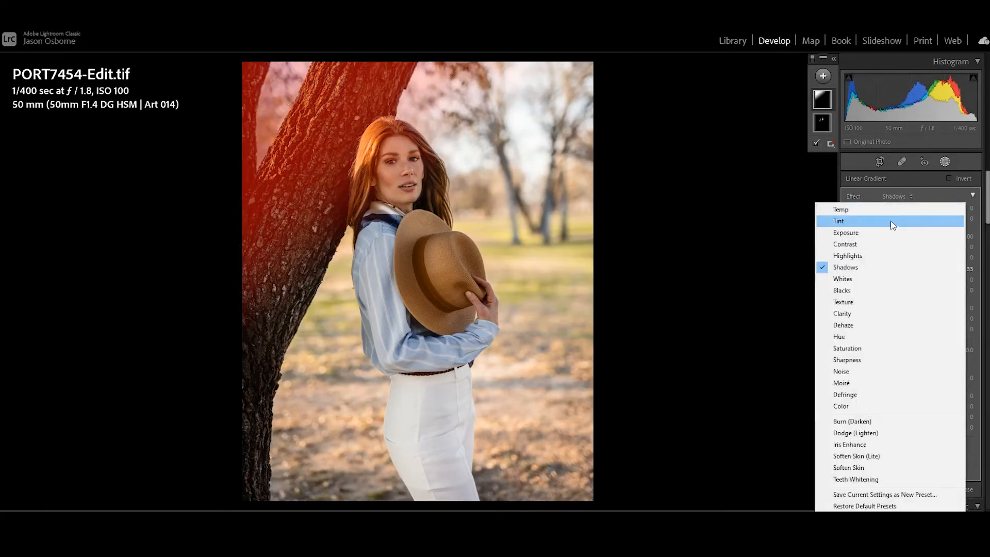
left_click(887, 231)
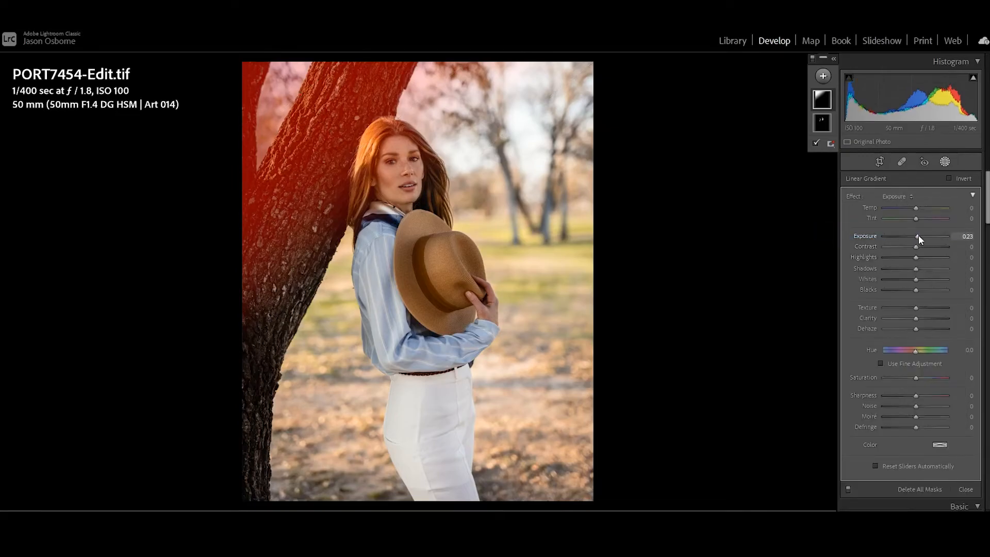
left_click_drag(919, 236, 920, 258)
key("o")
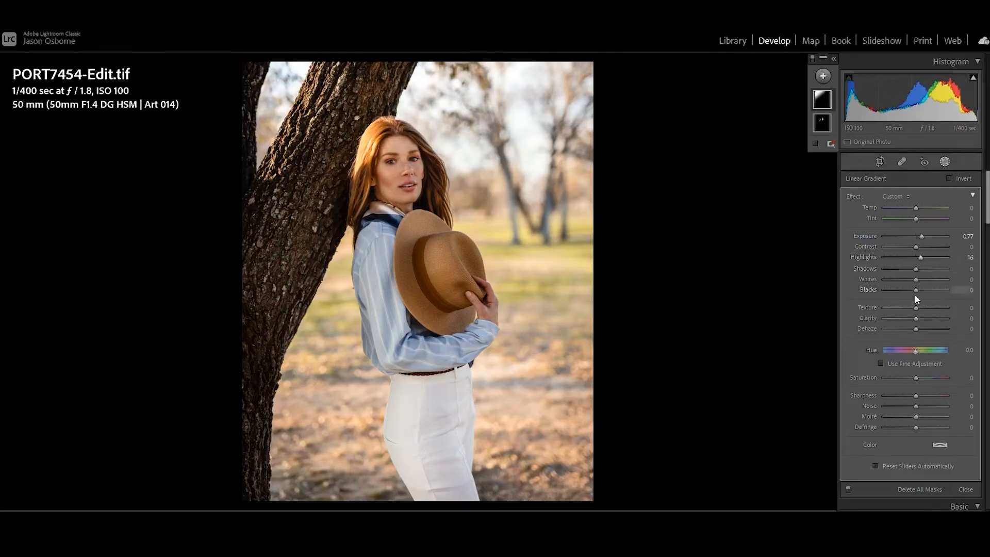
left_click_drag(917, 328, 902, 329)
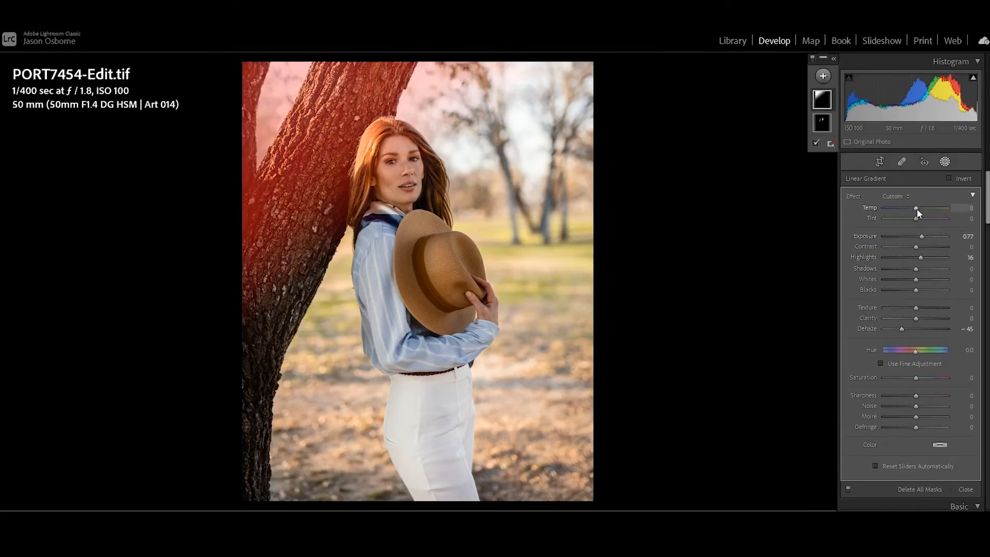
mouse_move(916, 207)
left_mouse_down()
mouse_move(937, 208)
mouse_move(927, 209)
left_mouse_up()
left_click_drag(437, 123, 377, 81)
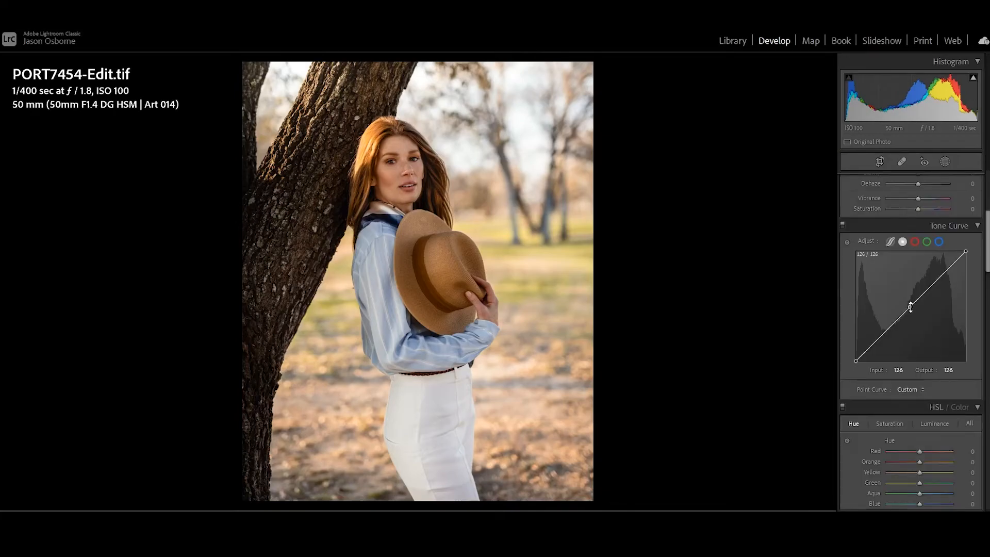
Step: Lift the midtones slightly with a point at the middle of the photo's tone curve
mouse_move(910, 307)
left_mouse_down()
mouse_move(893, 316)
mouse_move(909, 307)
left_mouse_up()
Step: Add a large oval radial gradient mask around the woman's head and hat, and tilt it to follow her pose
left_click(946, 161)
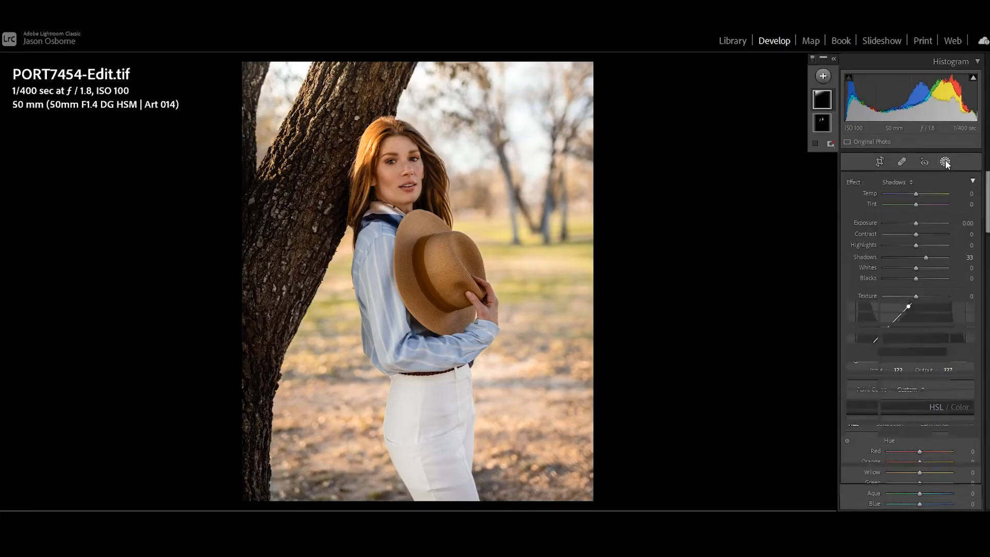
left_click(823, 76)
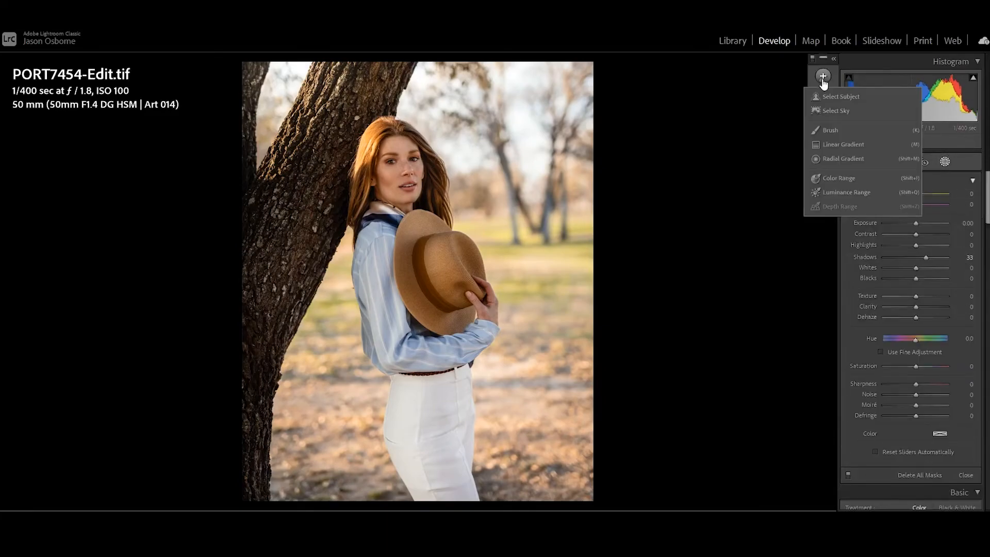
left_click(844, 157)
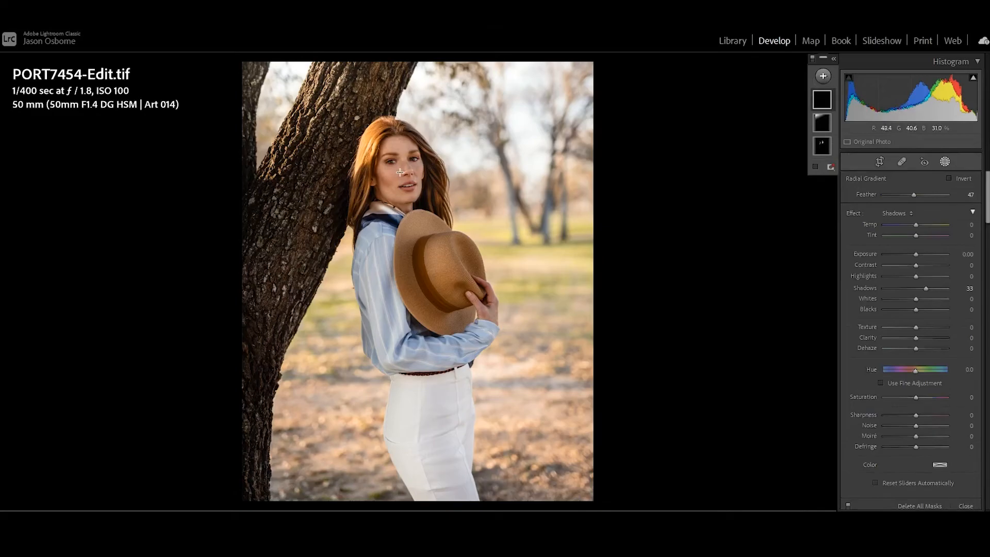
left_click_drag(396, 162, 455, 245)
left_click_drag(494, 290, 528, 354)
left_click_drag(396, 162, 415, 226)
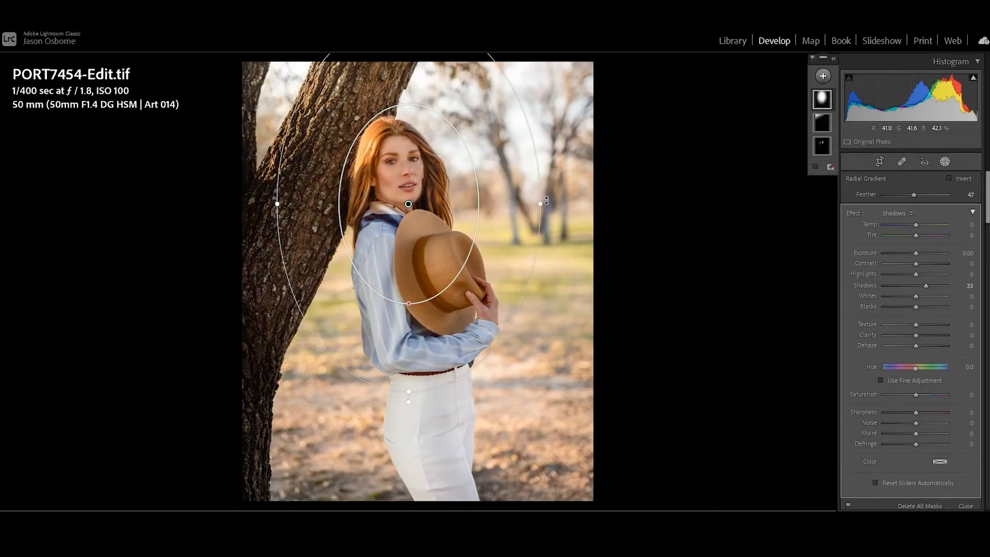
left_click_drag(556, 243, 543, 174)
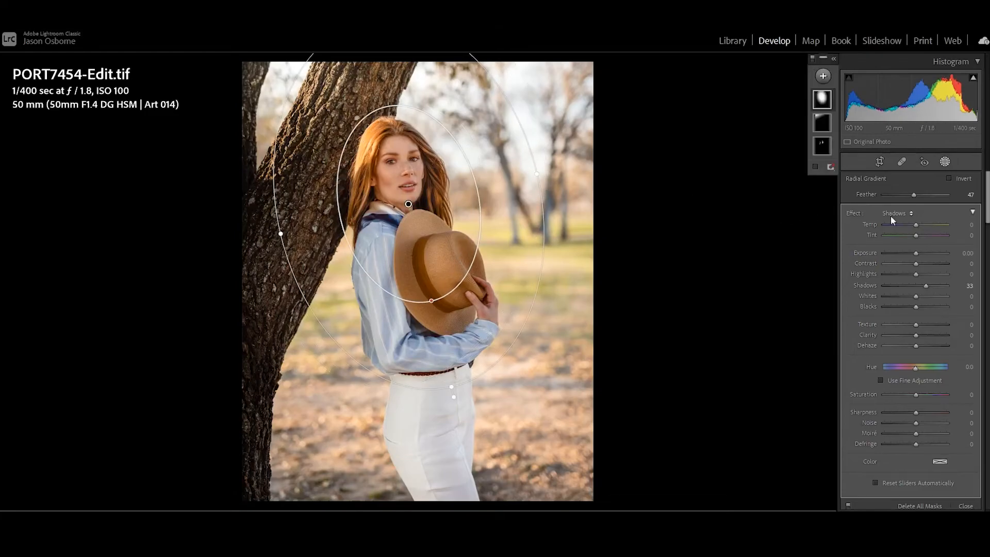
Step: Invert the radial gradient to cover the surroundings and set its Feather to 46, checking coverage with the mask overlay
left_click(950, 178)
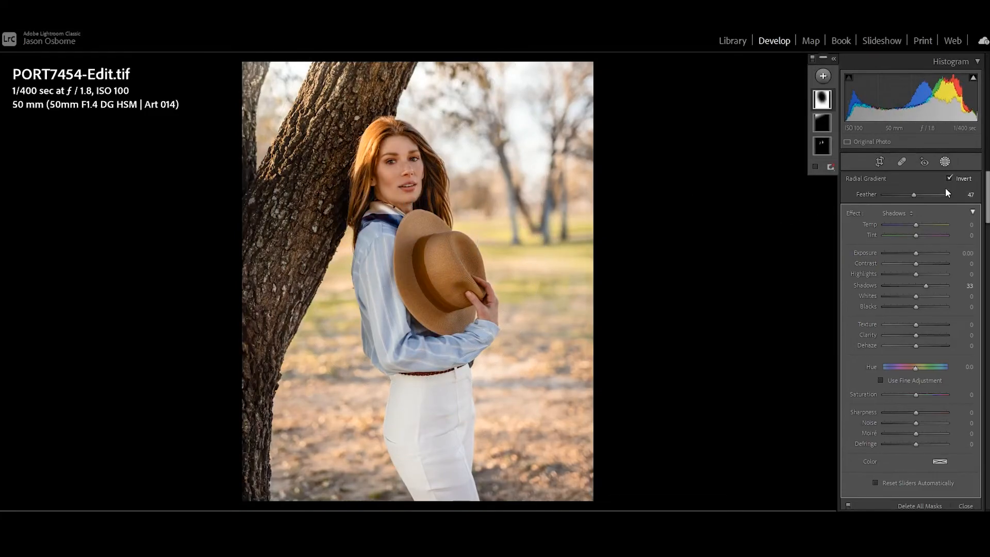
left_click(815, 166)
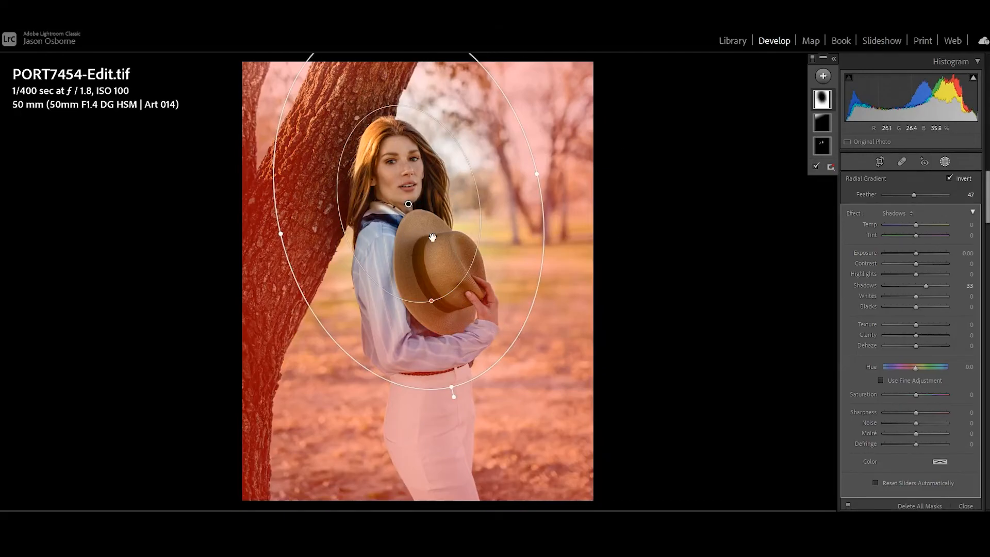
left_click_drag(436, 304, 434, 303)
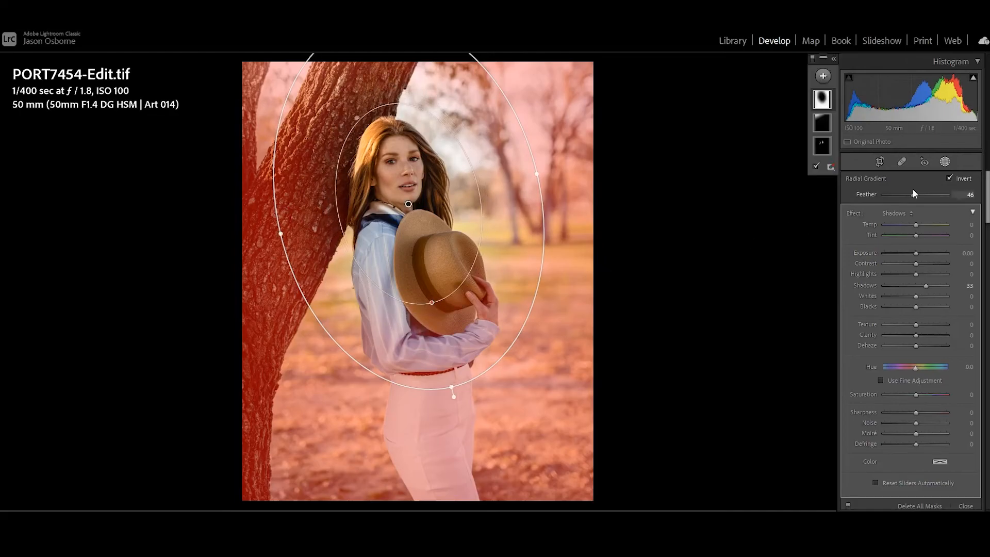
left_click(948, 176)
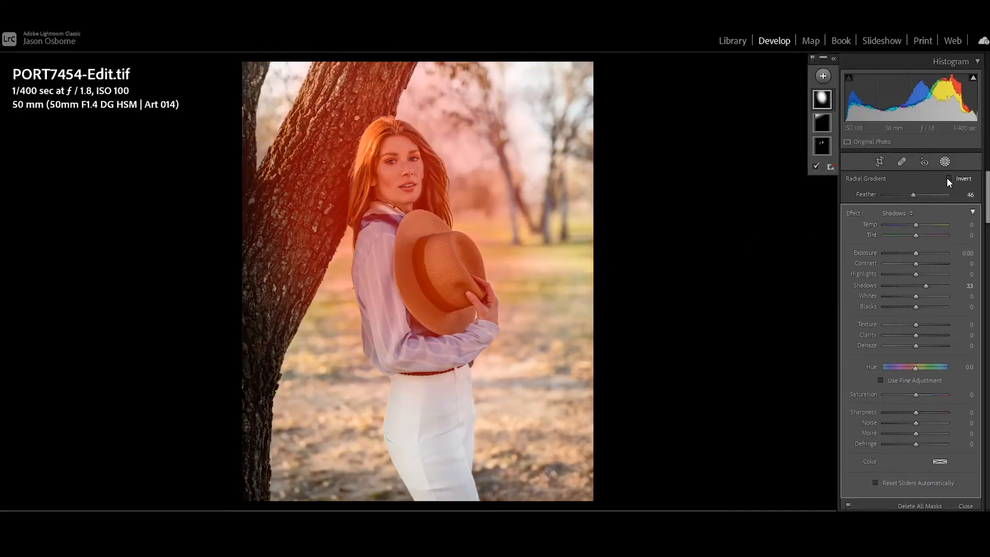
left_click(949, 178)
left_click(816, 166)
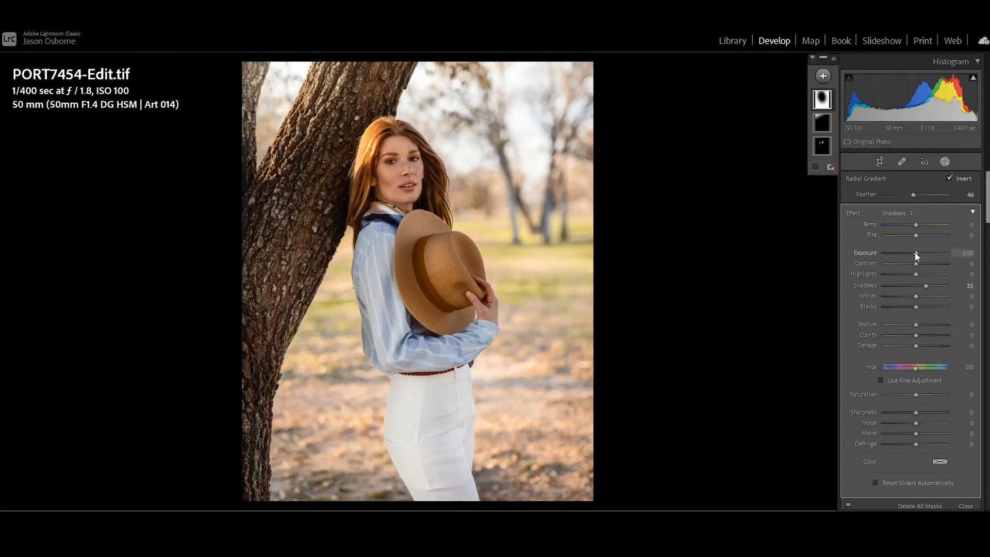
Step: Darken the radial gradient's Exposure to -1.78, widen its Feather to 64, and center the oval on the woman's face
left_click_drag(915, 252, 901, 252)
left_click_drag(434, 298, 420, 269)
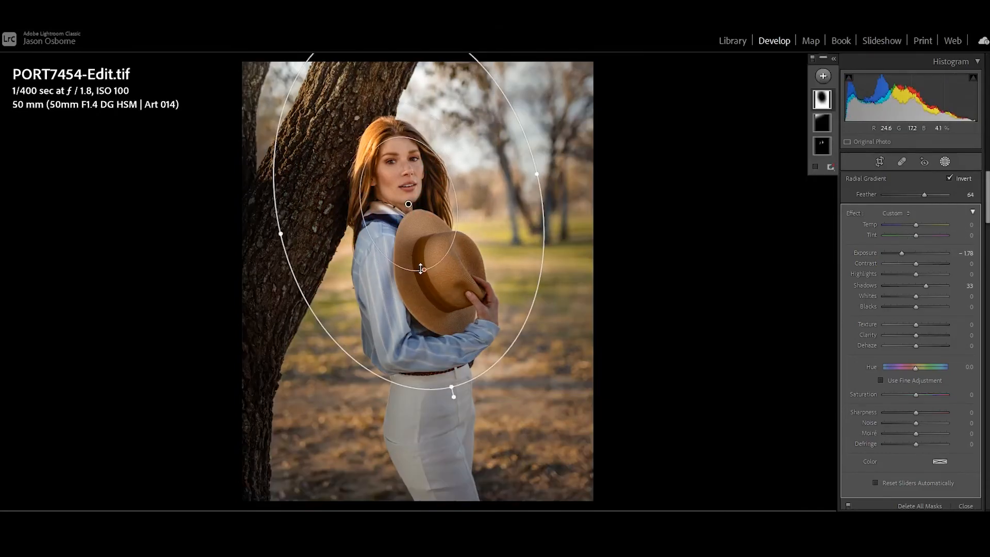
left_click_drag(408, 204, 404, 176)
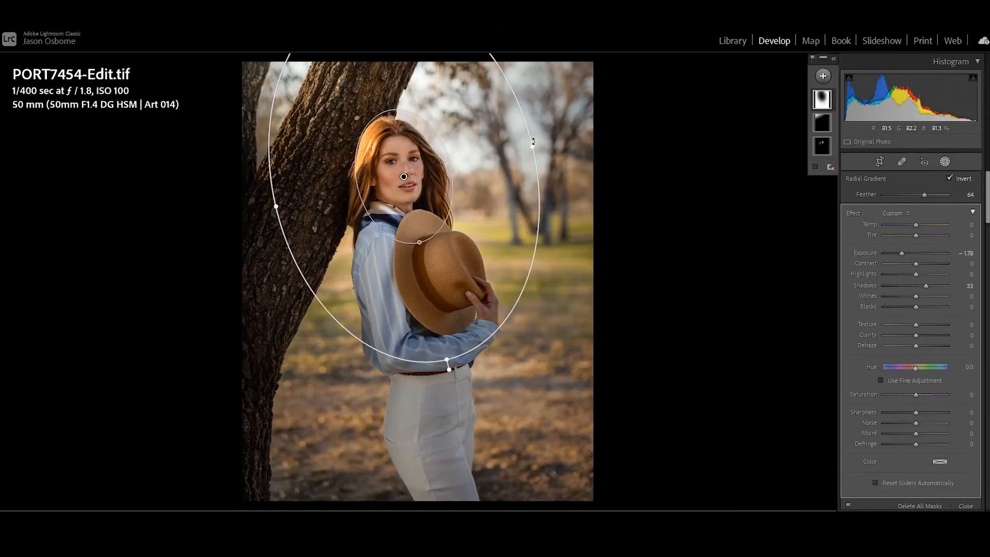
Step: Narrow the radial gradient's oval around the woman slightly, ease its Exposure to -1.38, and close masking
mouse_move(533, 143)
left_mouse_down()
mouse_move(513, 149)
mouse_move(526, 150)
left_mouse_up()
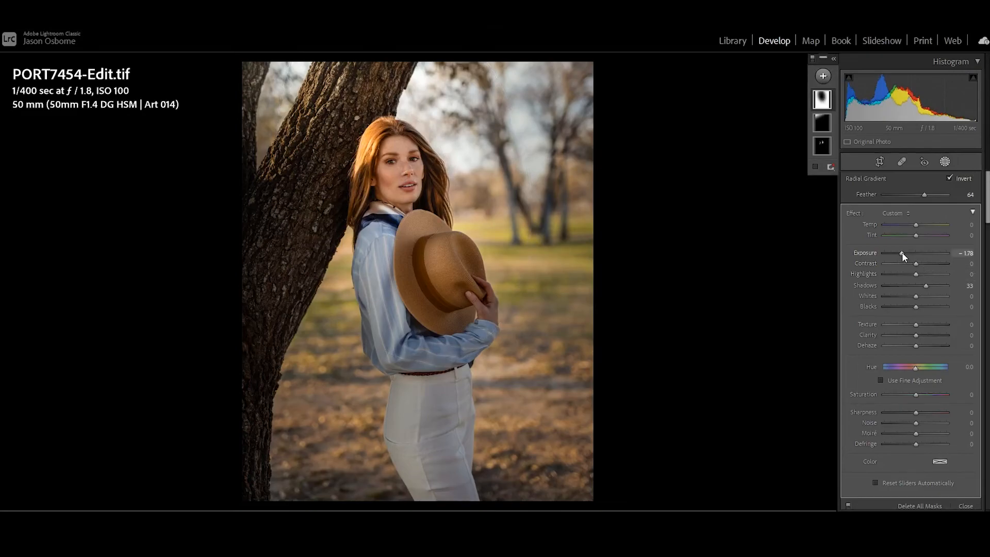
mouse_move(901, 252)
left_mouse_down()
mouse_move(918, 248)
mouse_move(907, 248)
left_mouse_up()
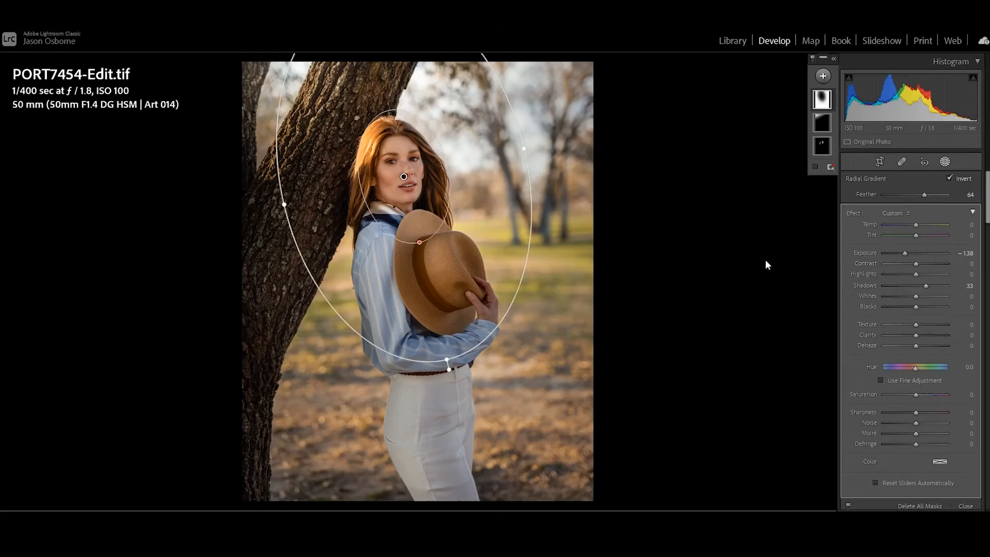
left_click(945, 161)
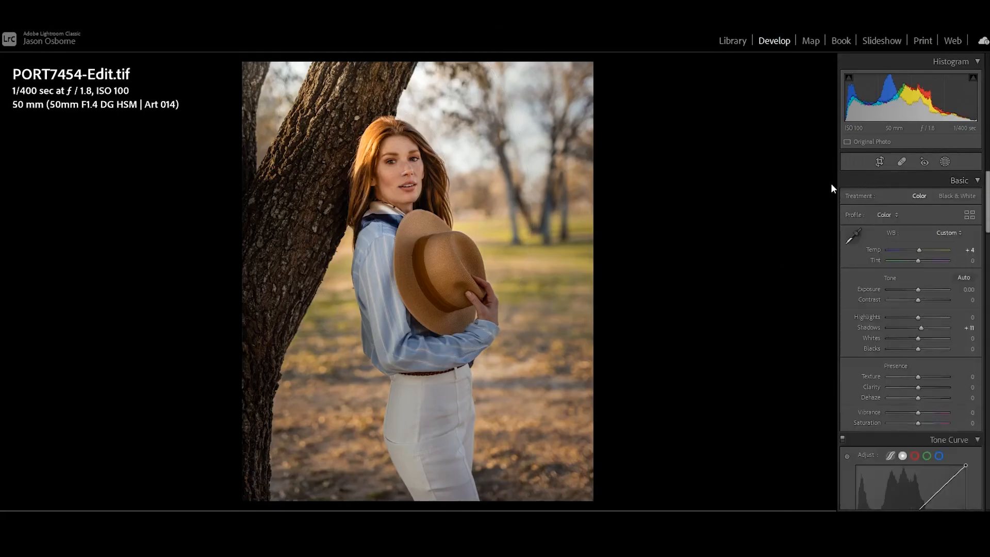
Step: Add a new brush mask with a different effect preset and paint it over the woman's eyes
left_click(401, 161)
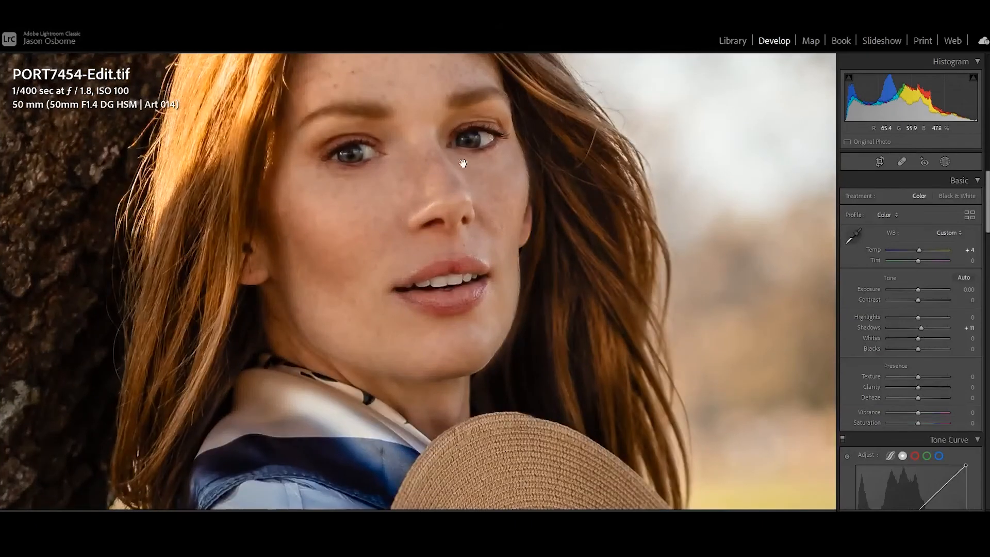
left_click(945, 162)
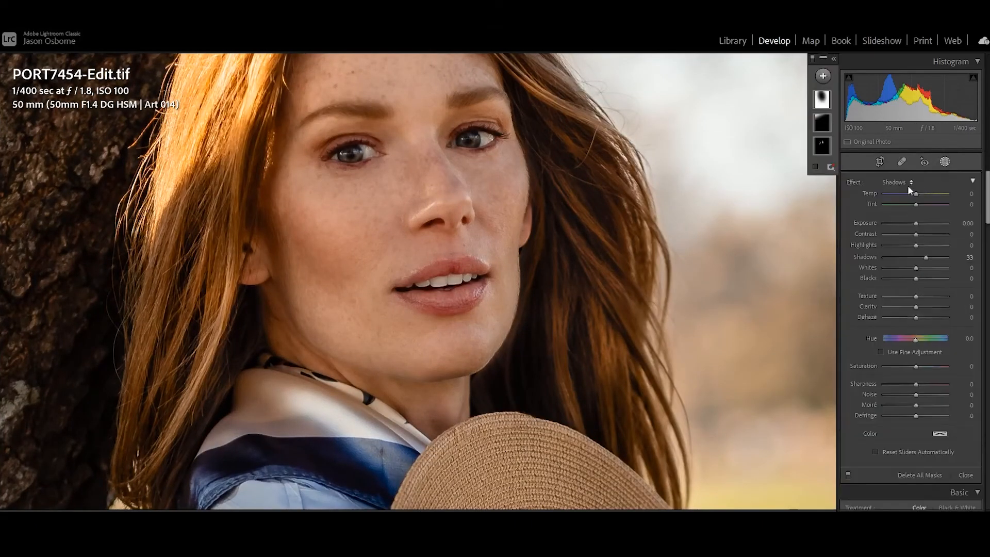
left_click(824, 77)
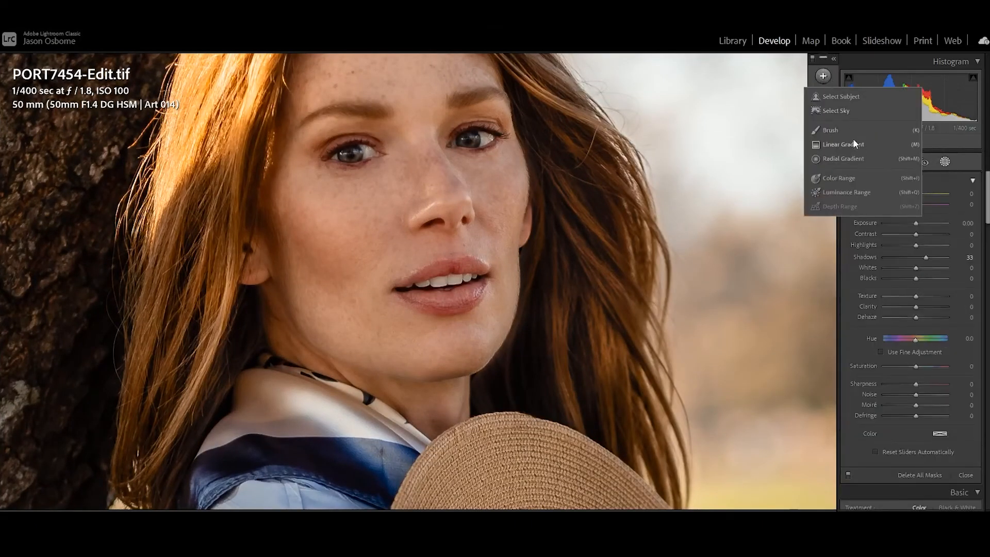
left_click(842, 127)
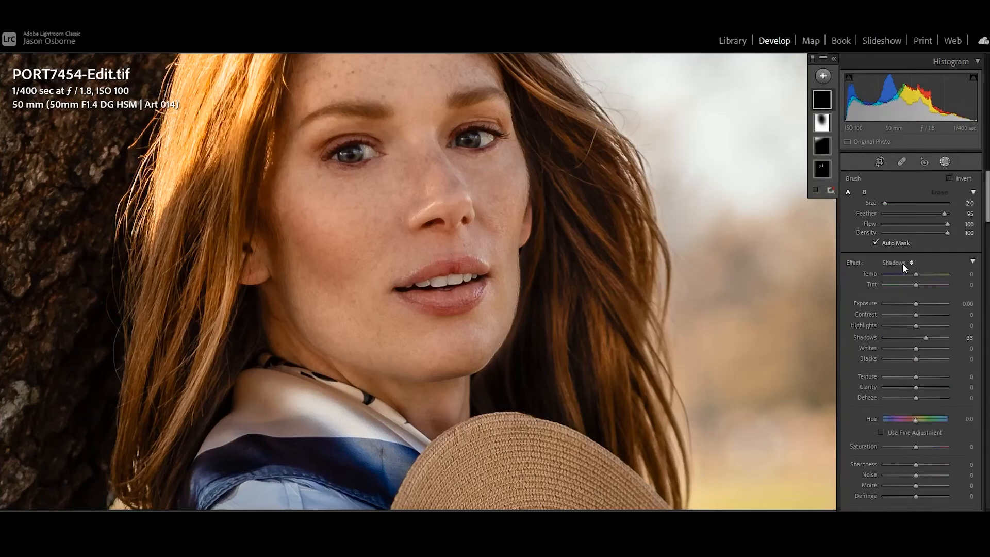
left_click(902, 263)
left_click(806, 388)
left_click_drag(356, 153, 346, 157)
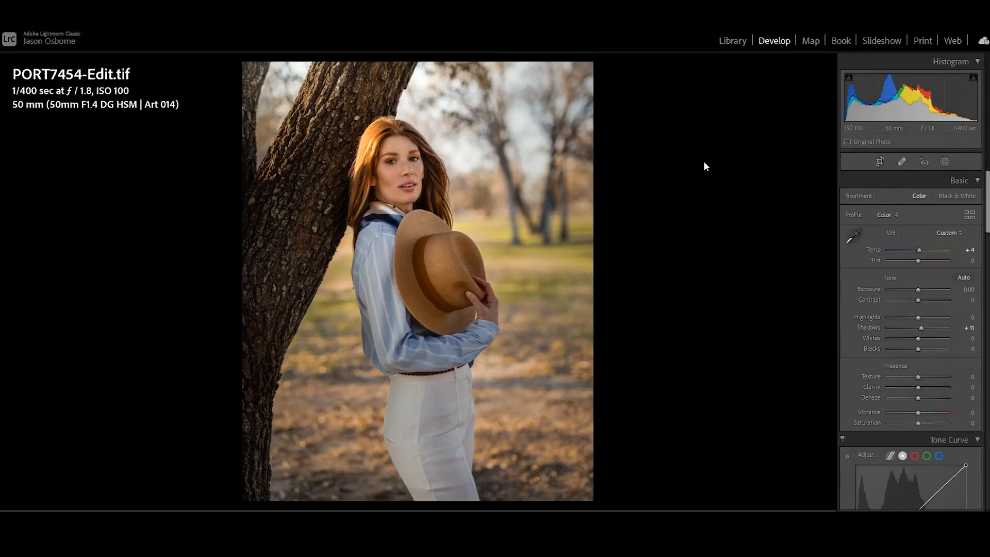
Step: Set PORT7454-Edit.tif beside PORT7454.CR3 in Compare view and reset the raw file's develop settings
key("F6")
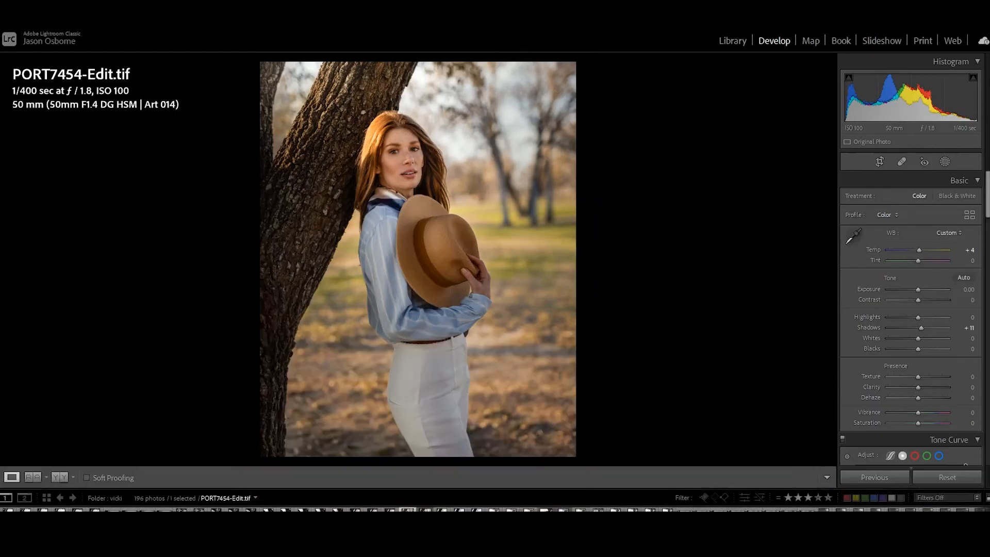
key("c")
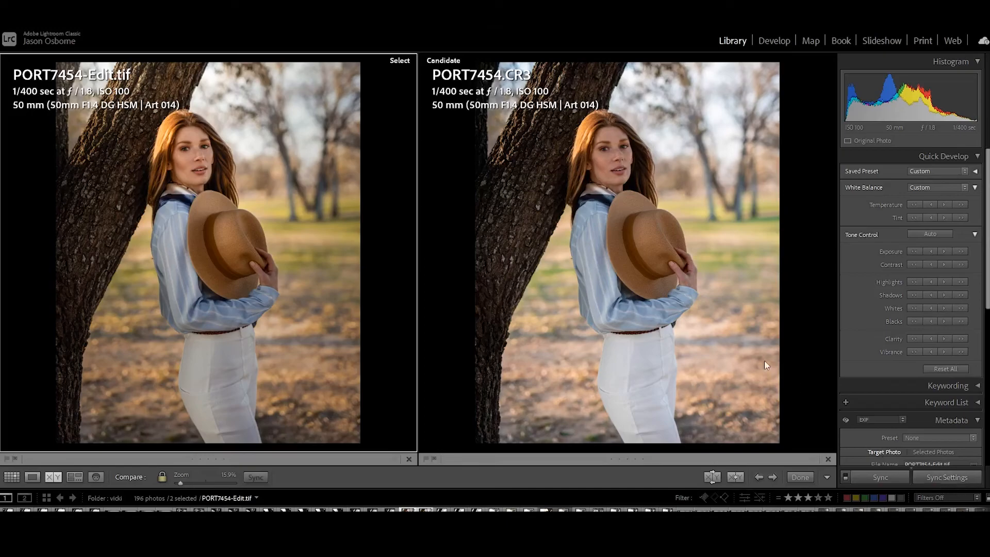
left_click(665, 304)
right_click(664, 304)
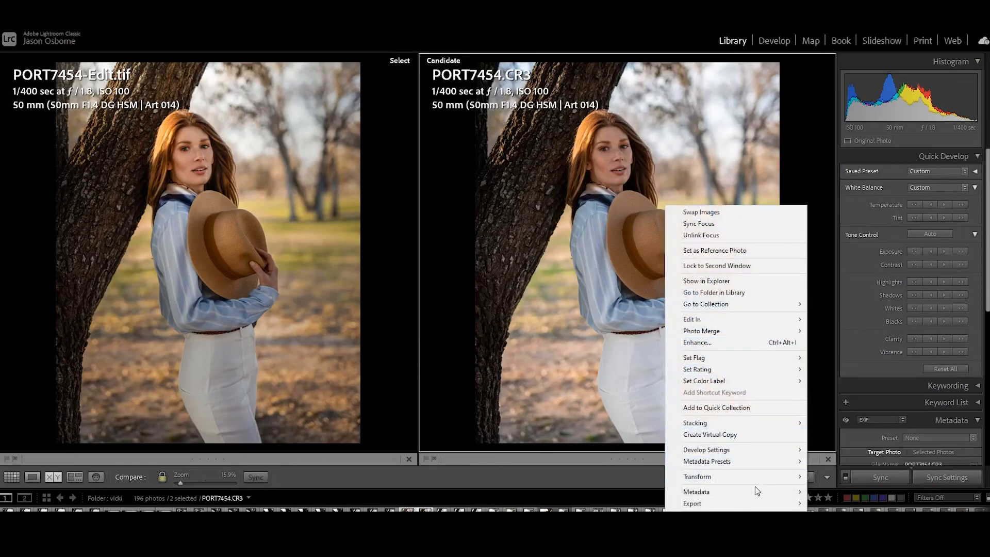
mouse_move(754, 422)
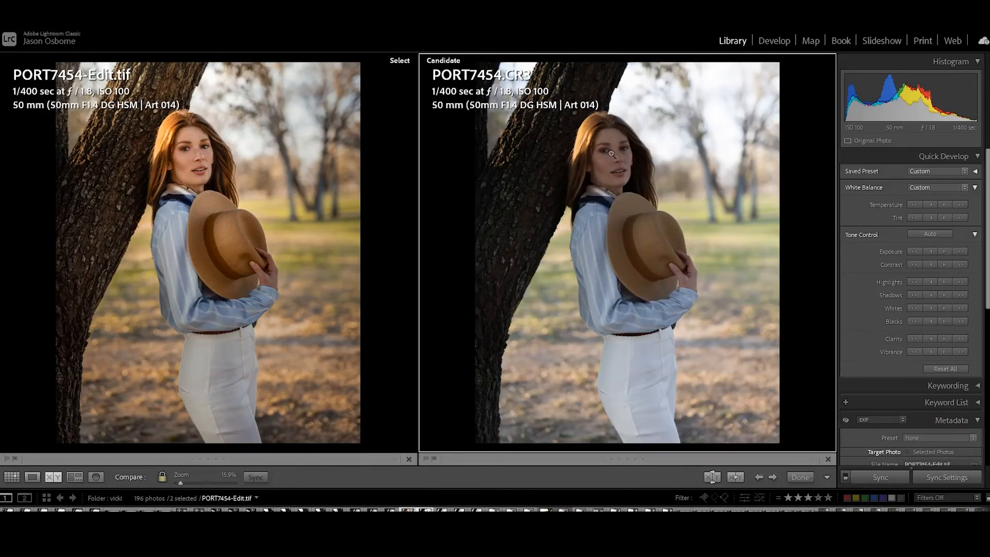
Step: Compare the edited and original faces at 100%, and examine both full photos with the interface blacked out
left_click(596, 166)
left_click_drag(477, 244, 479, 267)
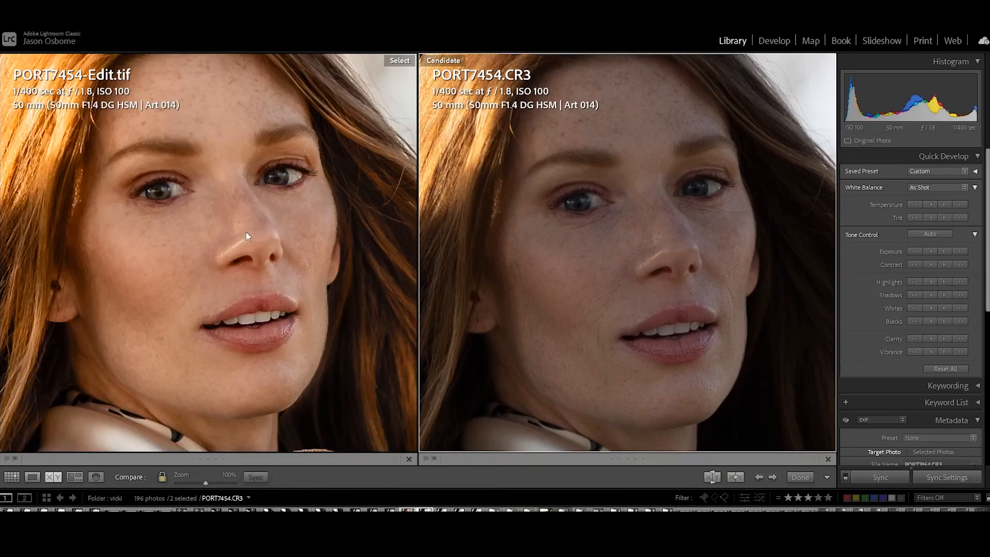
left_click(349, 248)
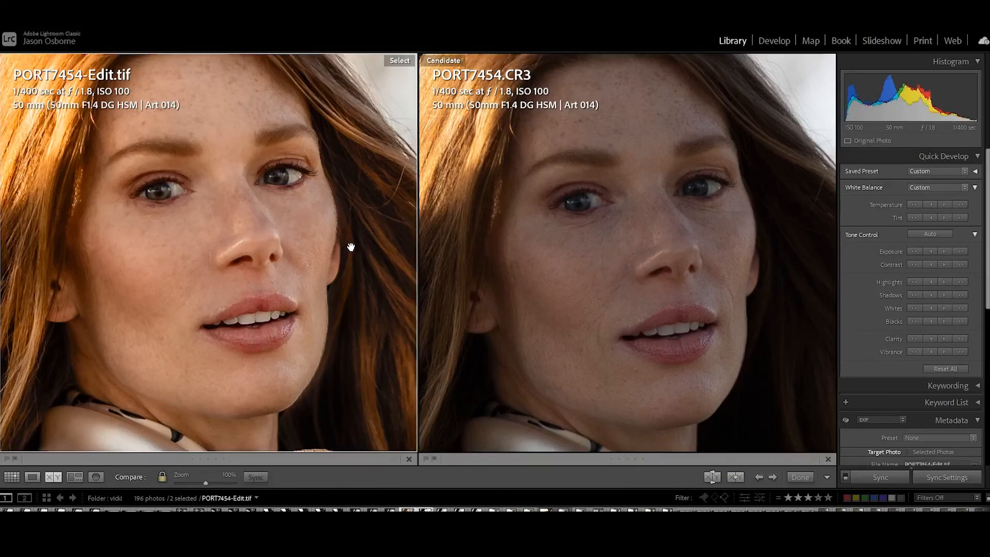
left_click(351, 258)
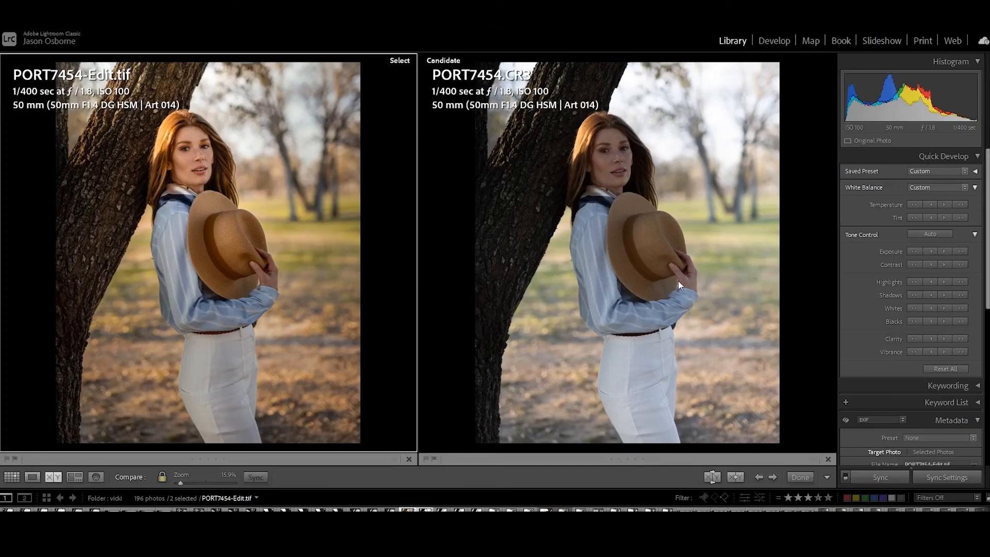
key("l")
key("l")
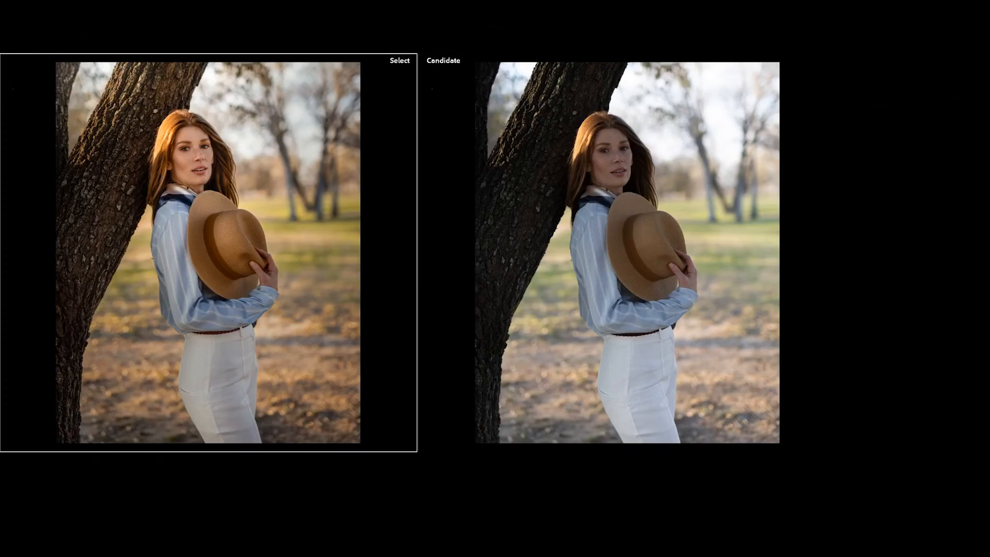